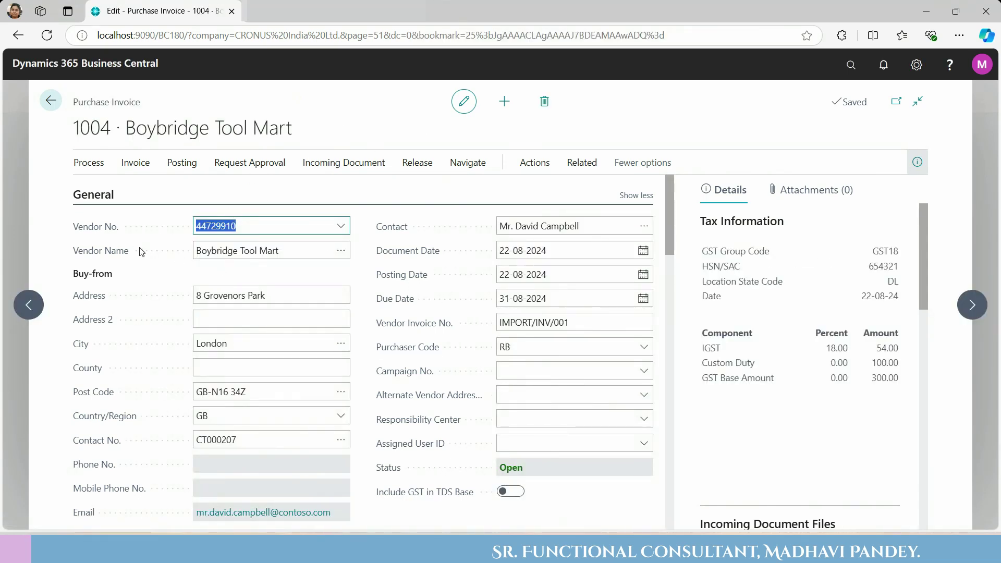
Step: Open the vendor card of Boybridge Tool Mart from the full vendor list of the purchase invoice
mouse_move(98, 235)
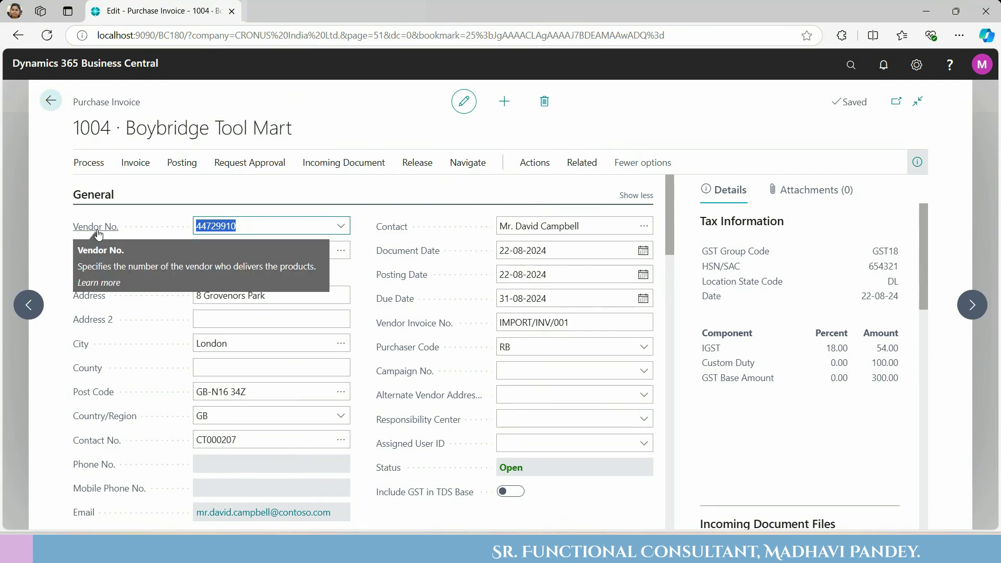
click(339, 229)
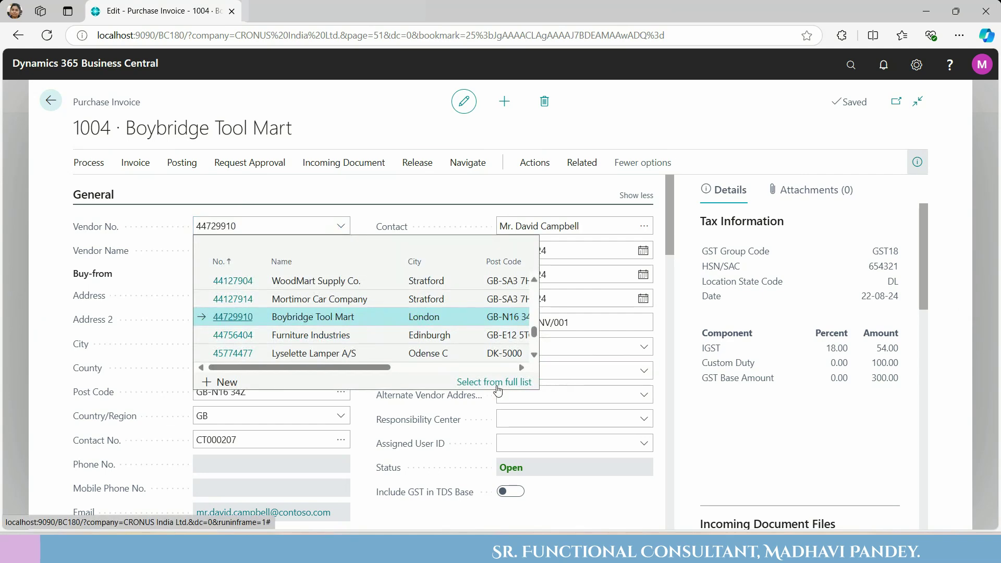
click(495, 383)
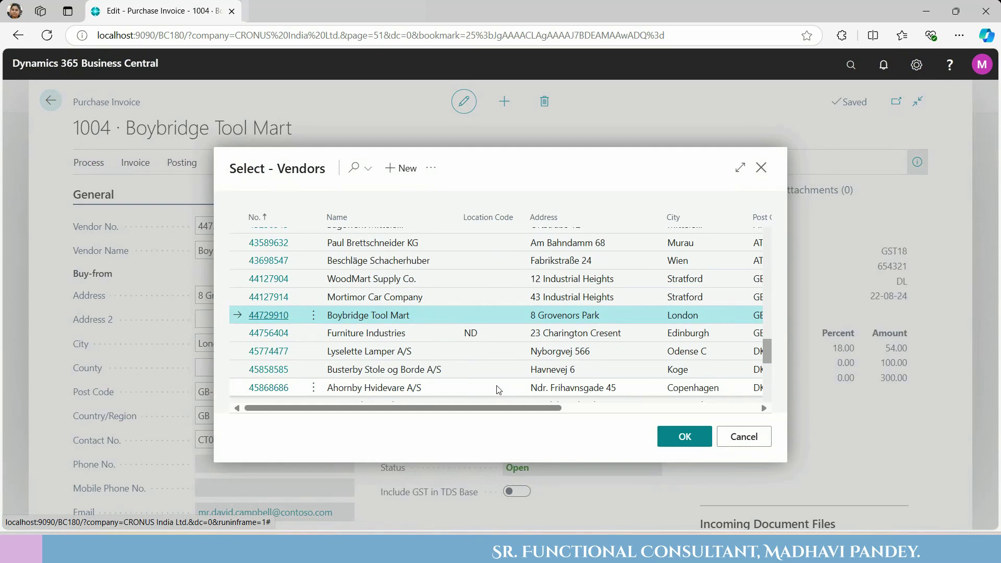
click(314, 315)
click(287, 361)
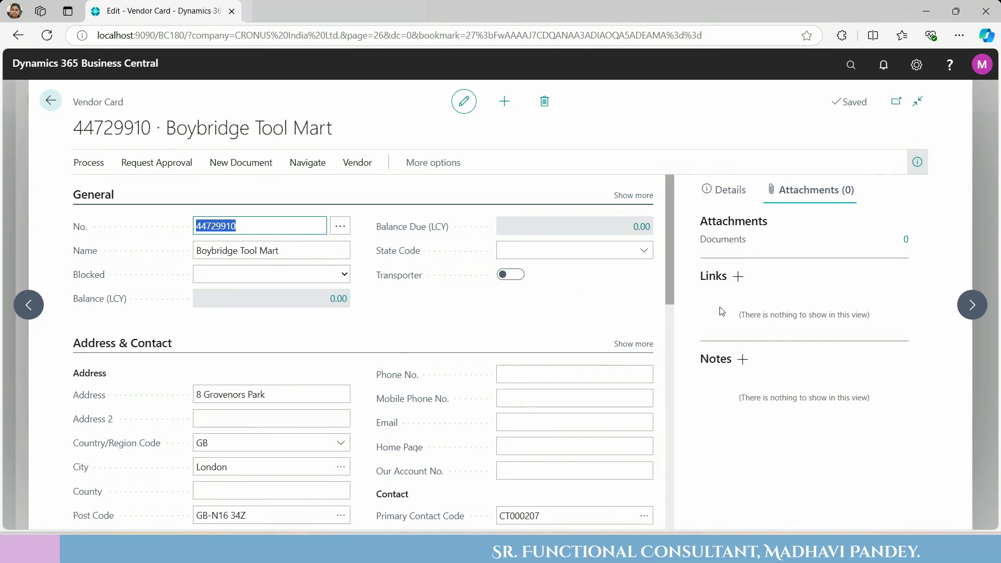
Step: Examine the Country/Region Code in the vendor card's Address & Contact section
click(672, 323)
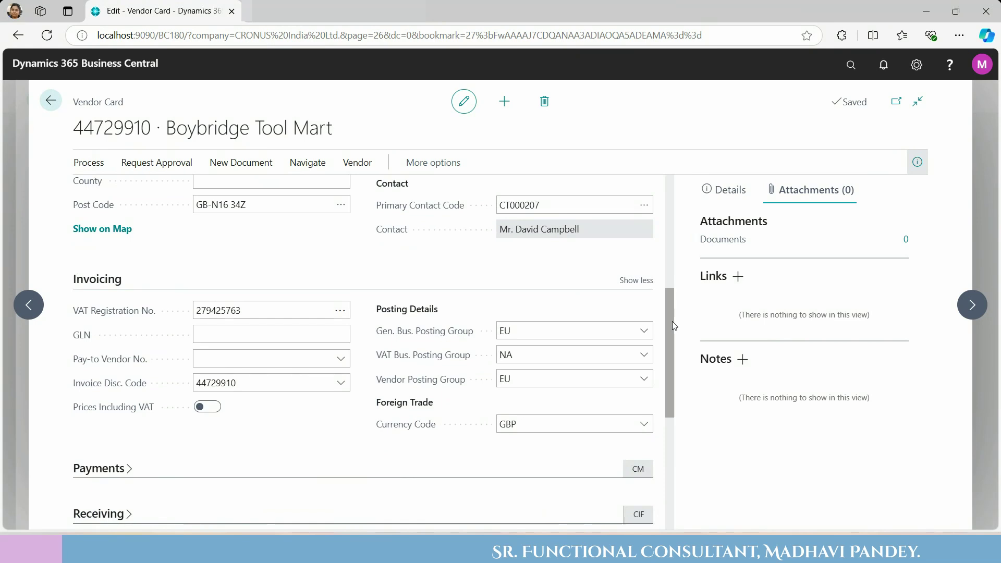
drag(672, 321, 668, 248)
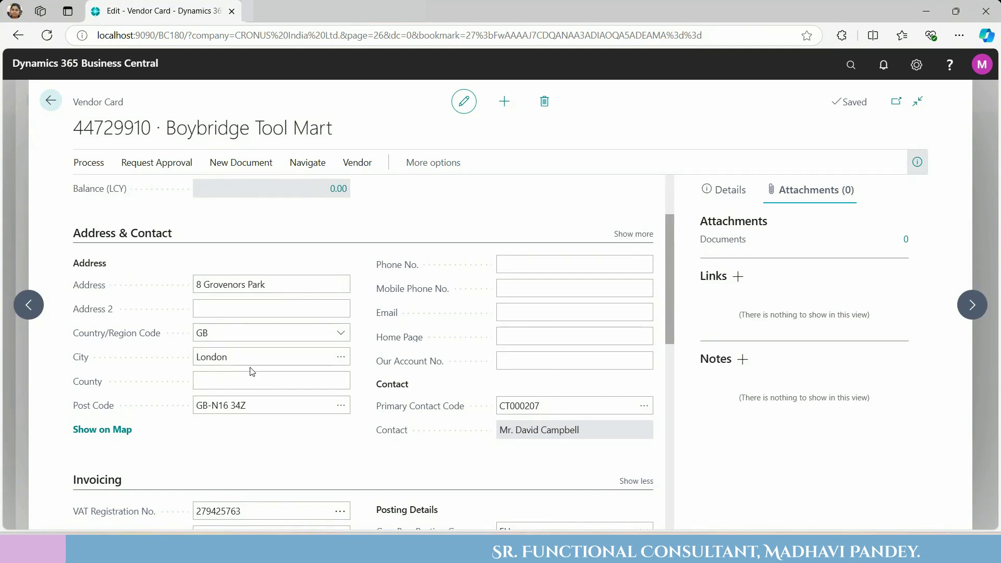
click(298, 332)
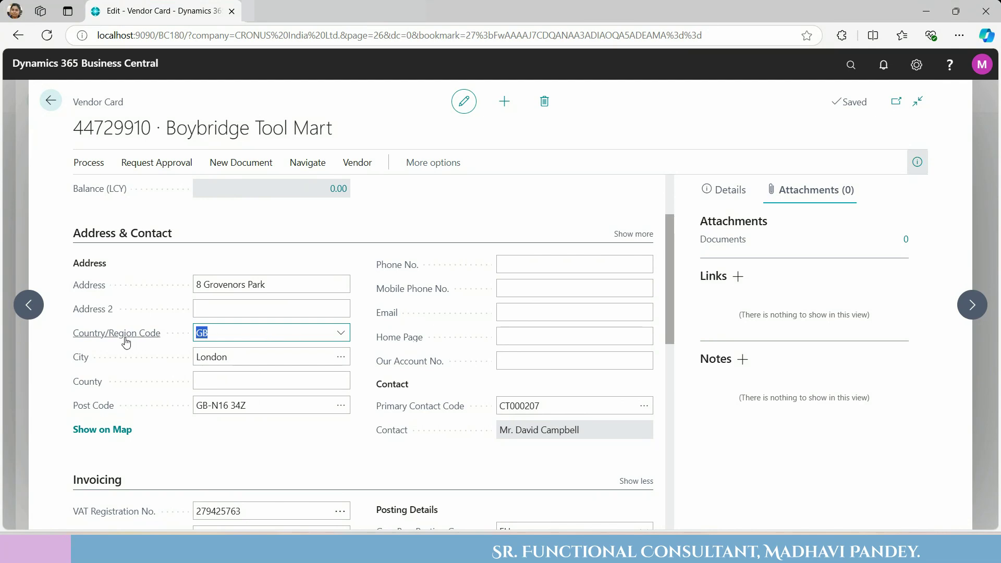
mouse_move(126, 340)
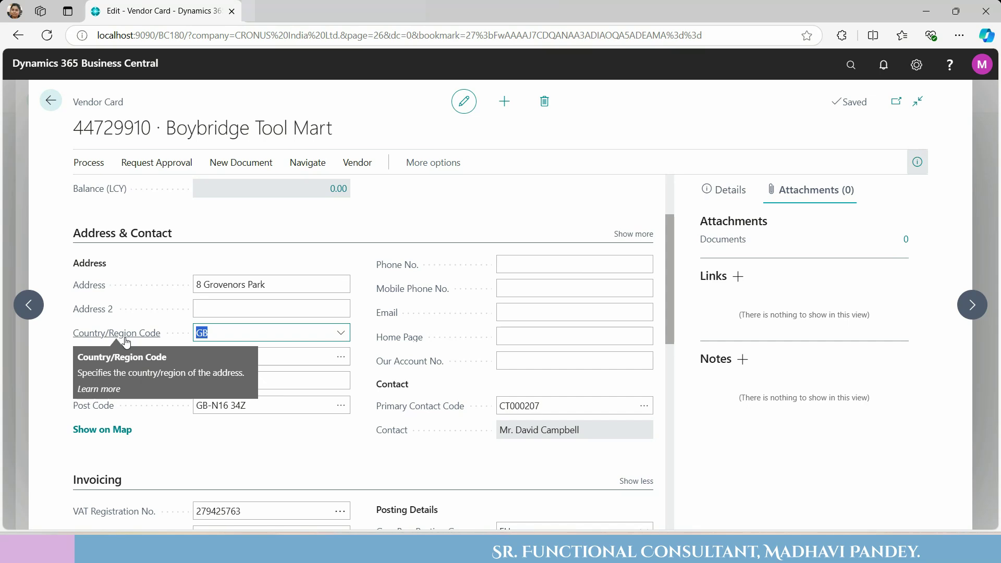
click(237, 329)
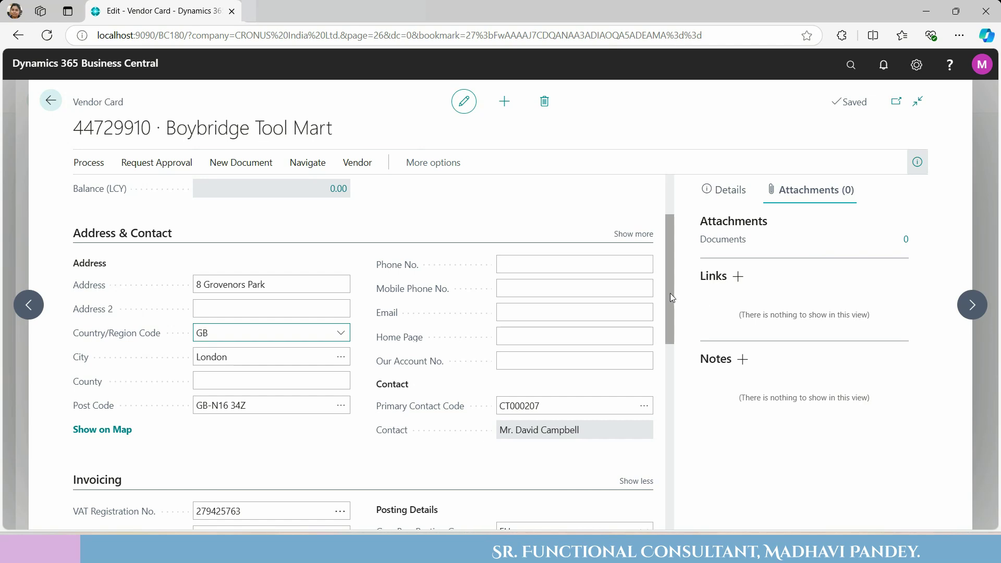
Step: Examine the vendor's Gen. Bus. Posting Group and Vendor Posting Group, including the available vendor posting groups
drag(670, 292, 673, 358)
scroll(674, 362, down, 1)
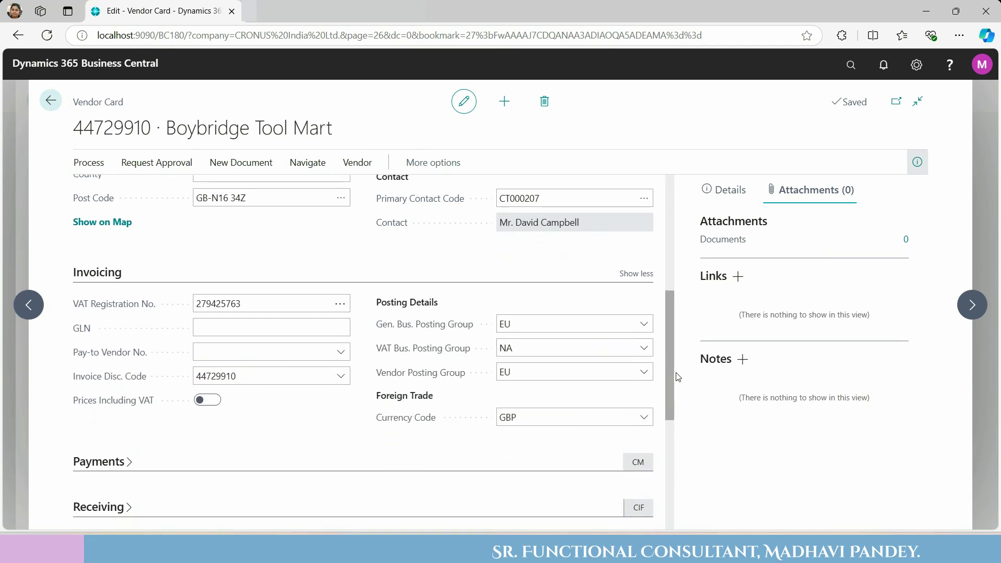
click(528, 308)
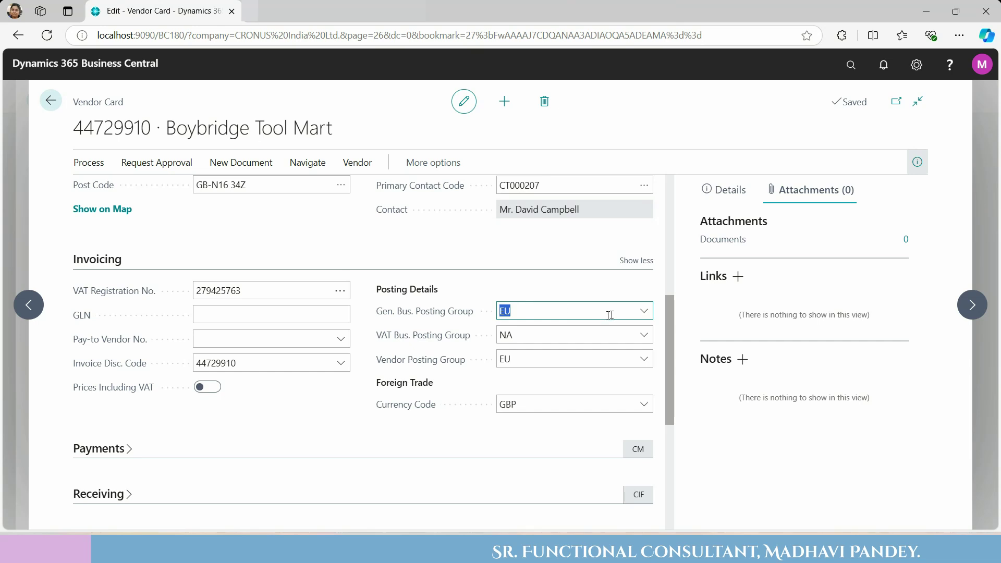
mouse_move(428, 365)
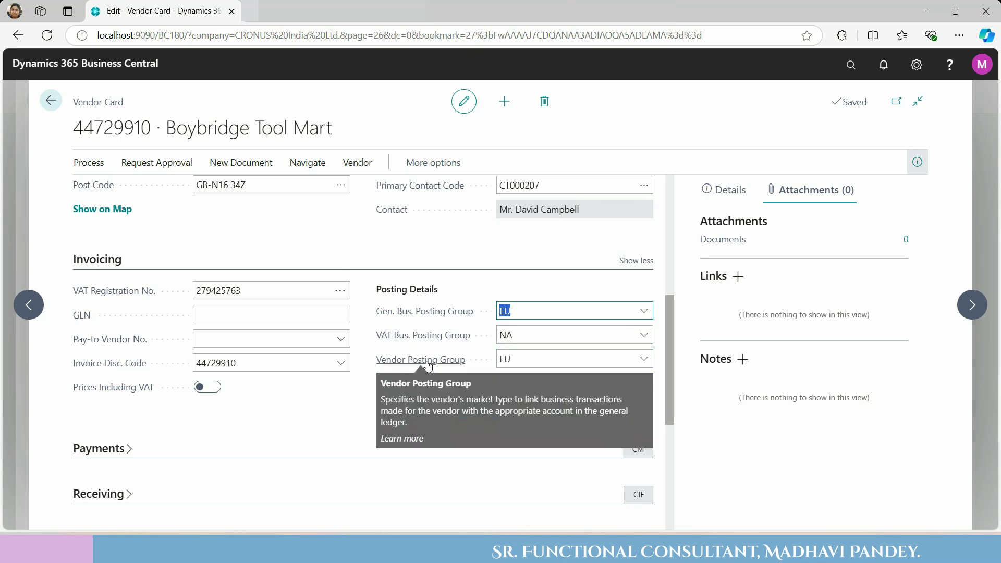
click(539, 357)
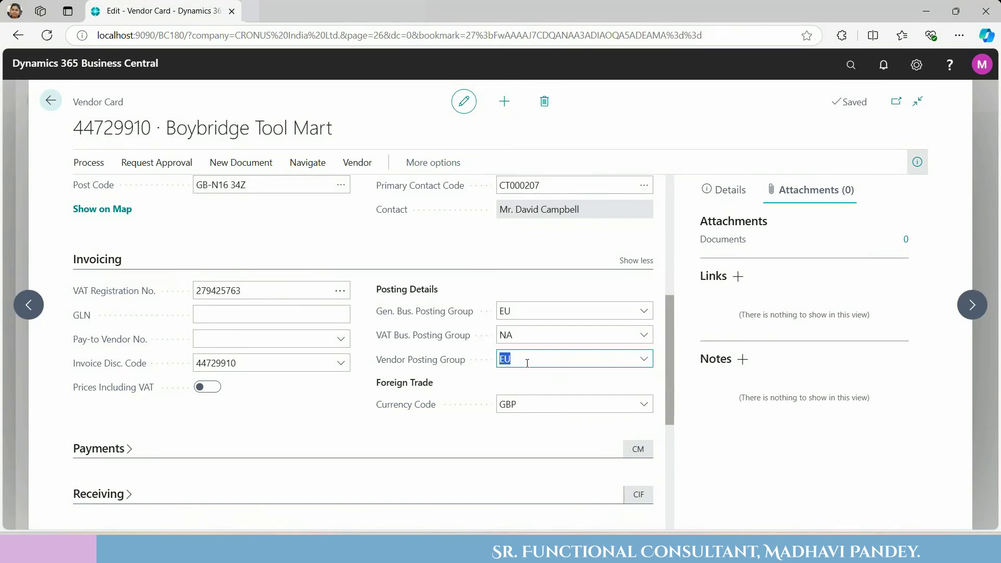
click(527, 363)
click(644, 360)
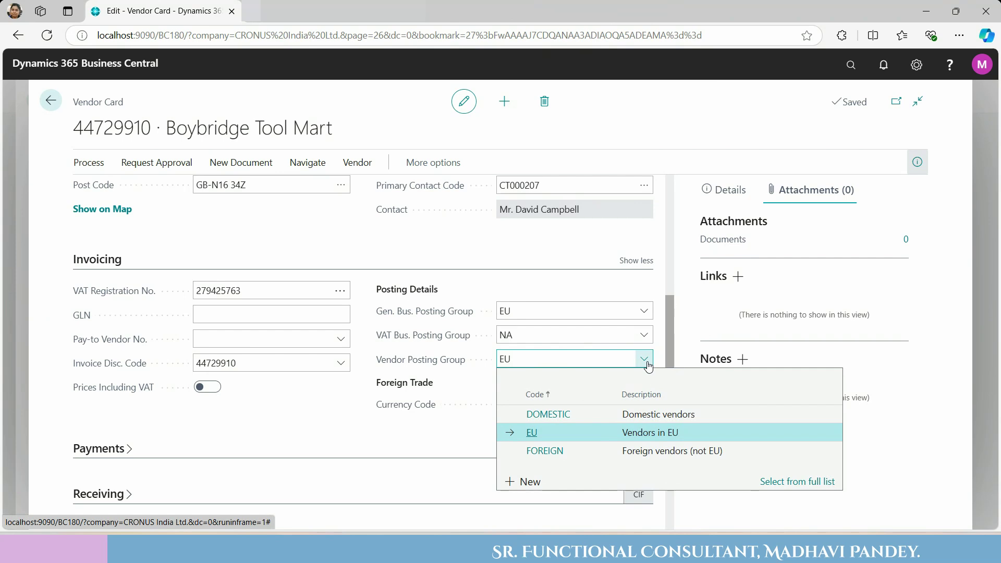
click(382, 427)
Step: Check the vendor's foreign trade Currency Code and the currencies available for it
click(540, 403)
double_click(547, 397)
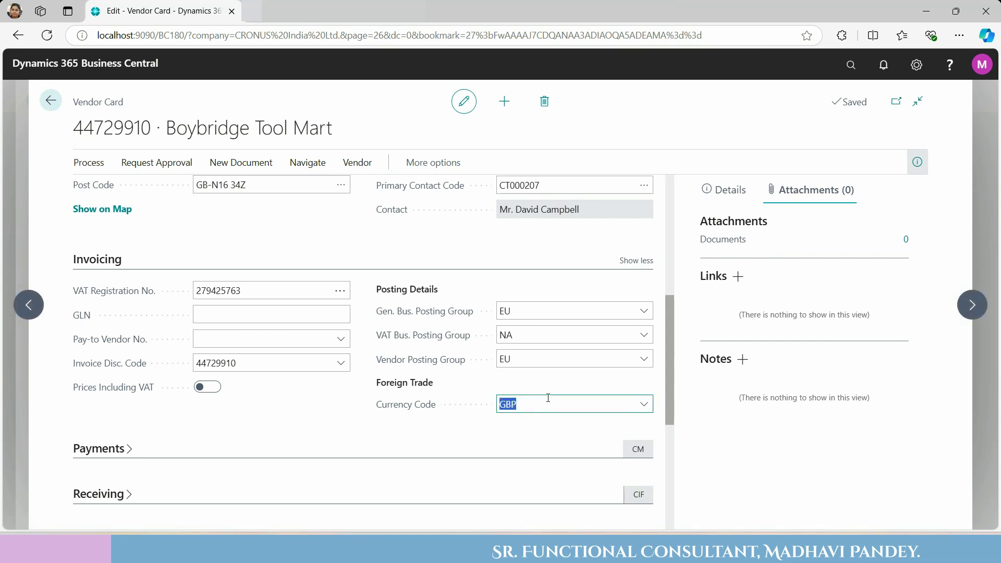
click(644, 405)
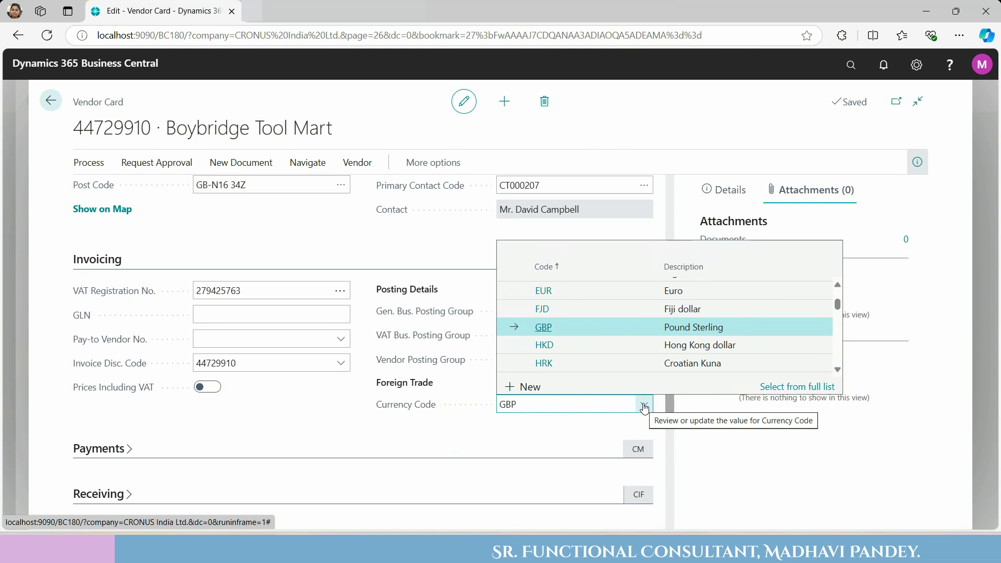
click(512, 446)
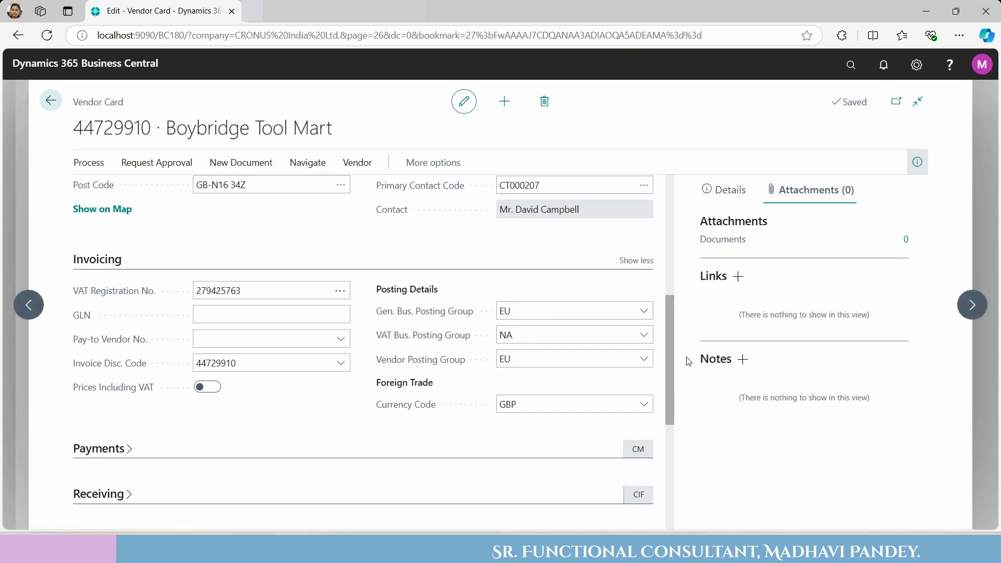
Step: Review the GST Vendor Type choices in the vendor's Tax Information and select Import
drag(667, 334, 672, 401)
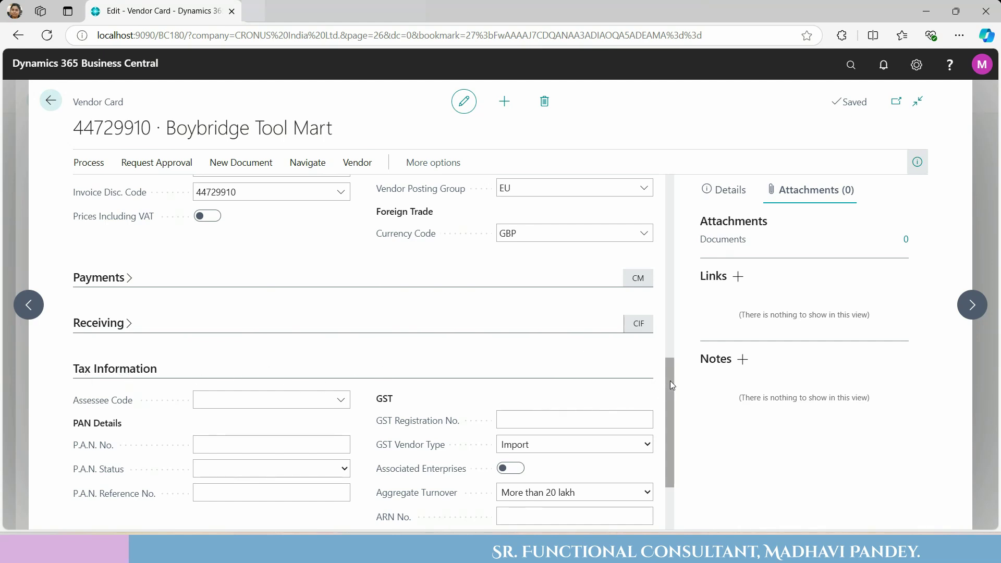
drag(670, 381, 673, 414)
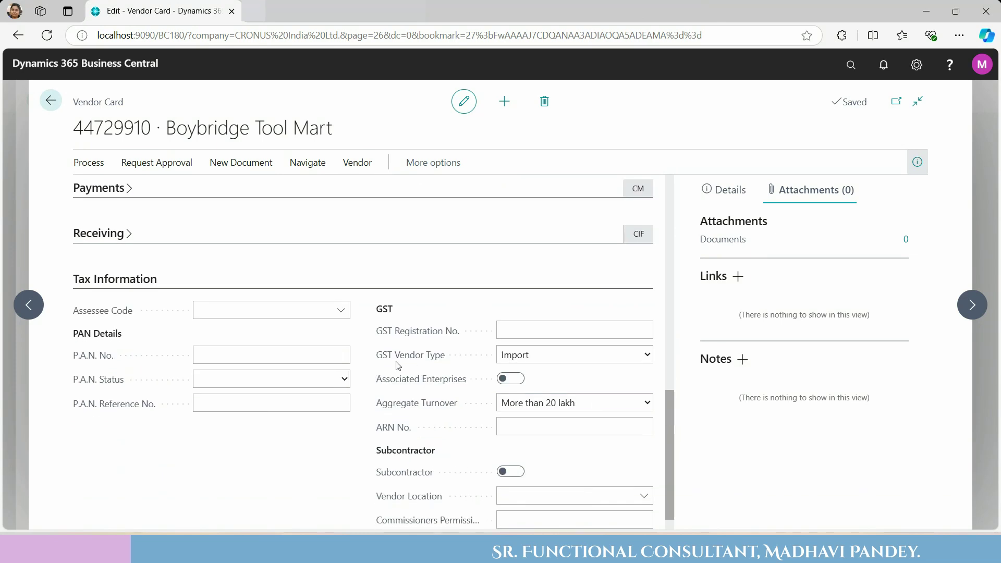
mouse_move(411, 359)
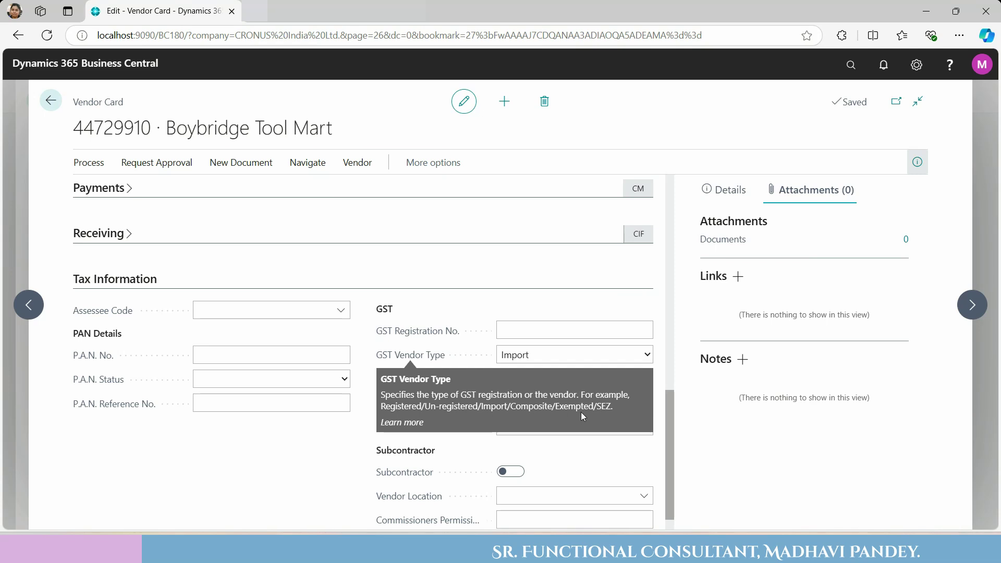
click(646, 357)
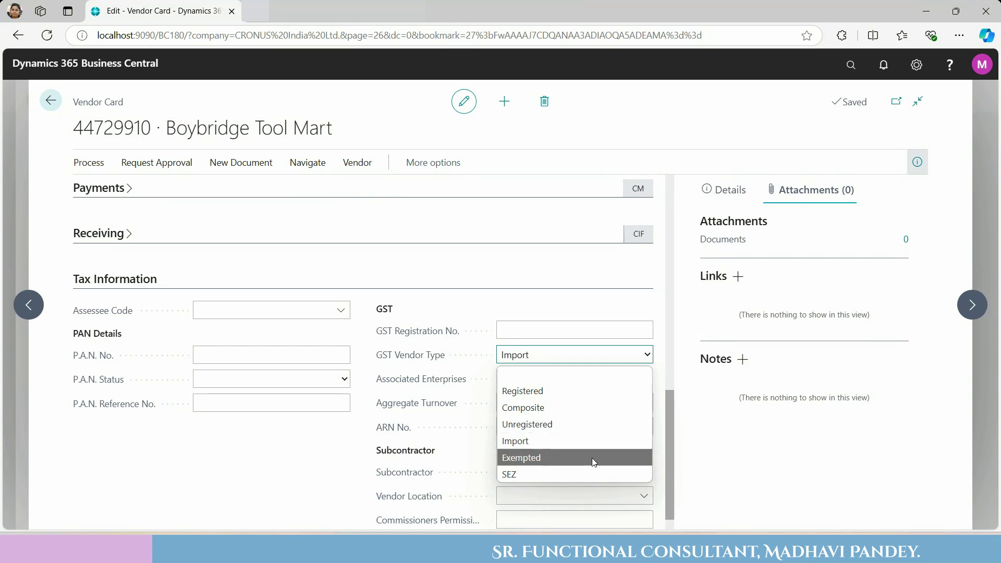
click(603, 448)
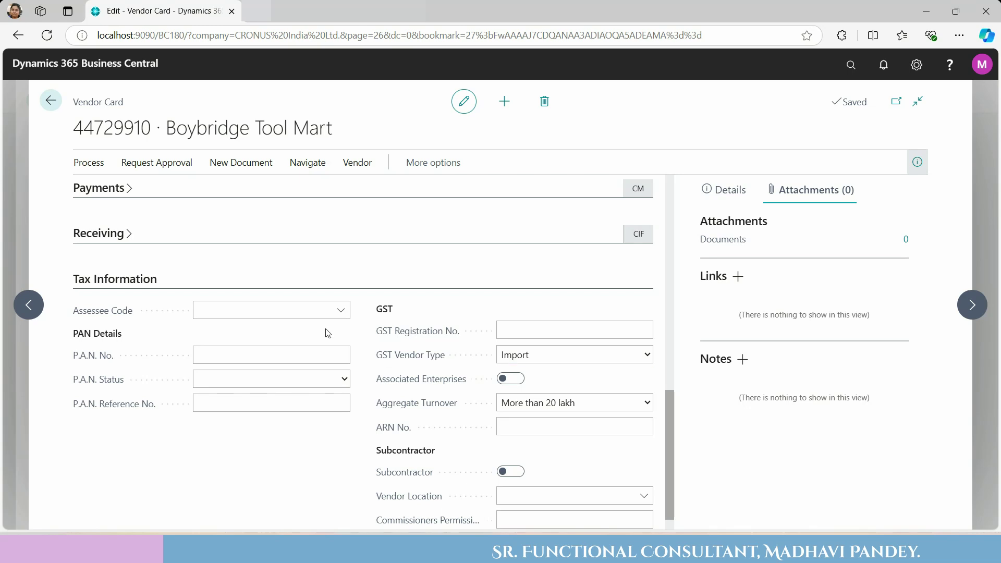
Step: Leave the vendor card and confirm Boybridge Tool Mart as the vendor on the purchase invoice
click(54, 101)
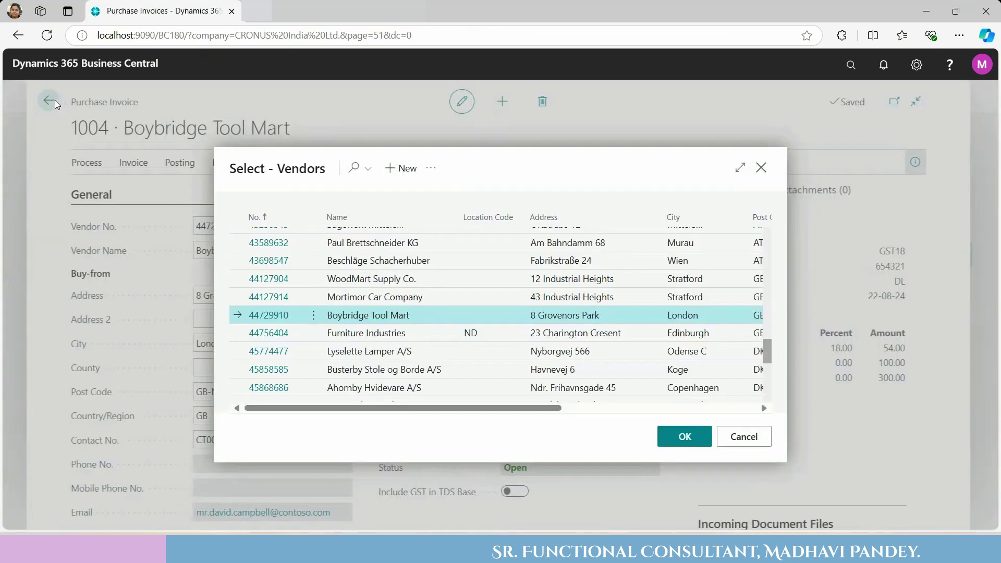
click(677, 440)
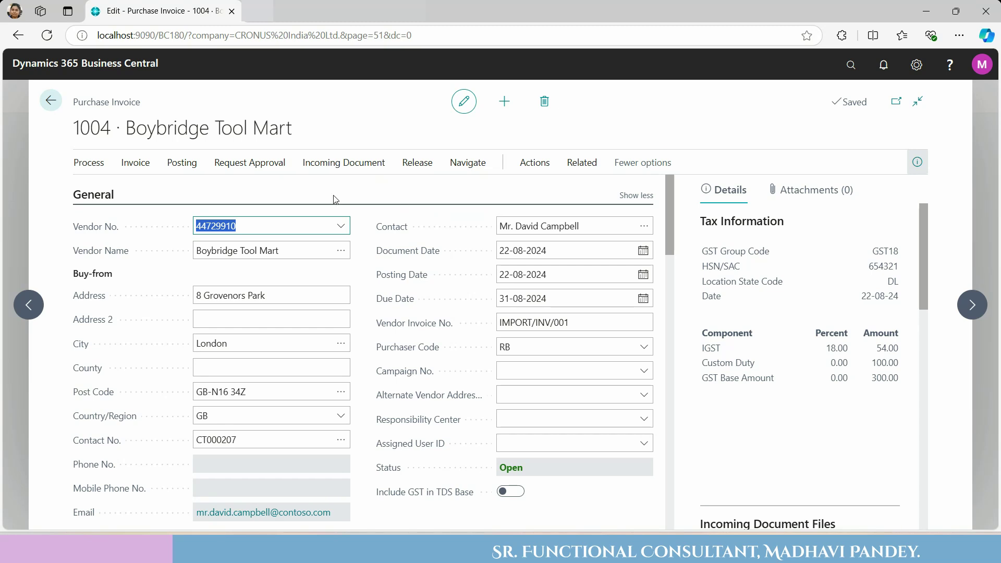
click(284, 223)
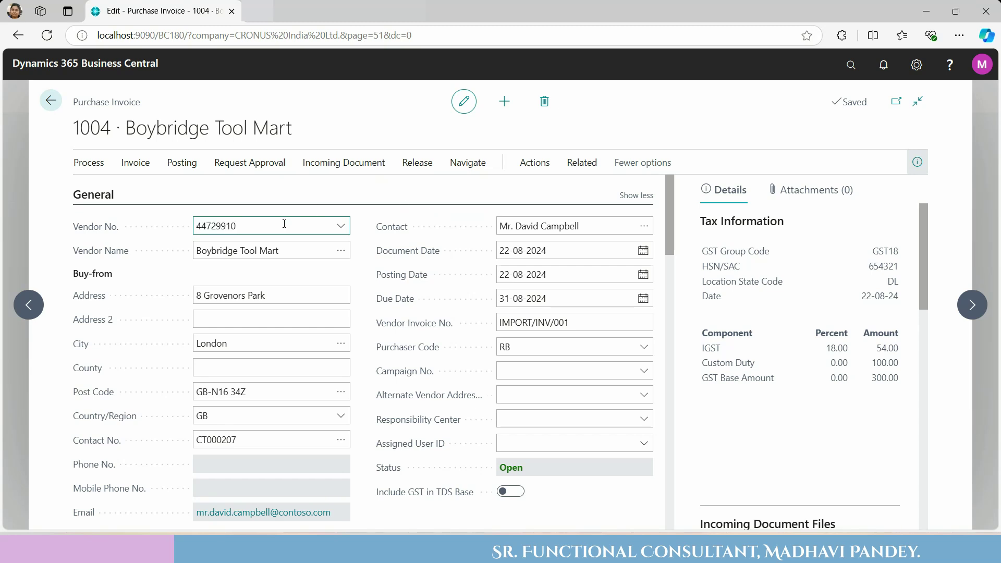
Step: Check the Vendor Invoice No. in the purchase invoice's general details
drag(672, 203, 672, 217)
click(601, 264)
key(ctrl+a)
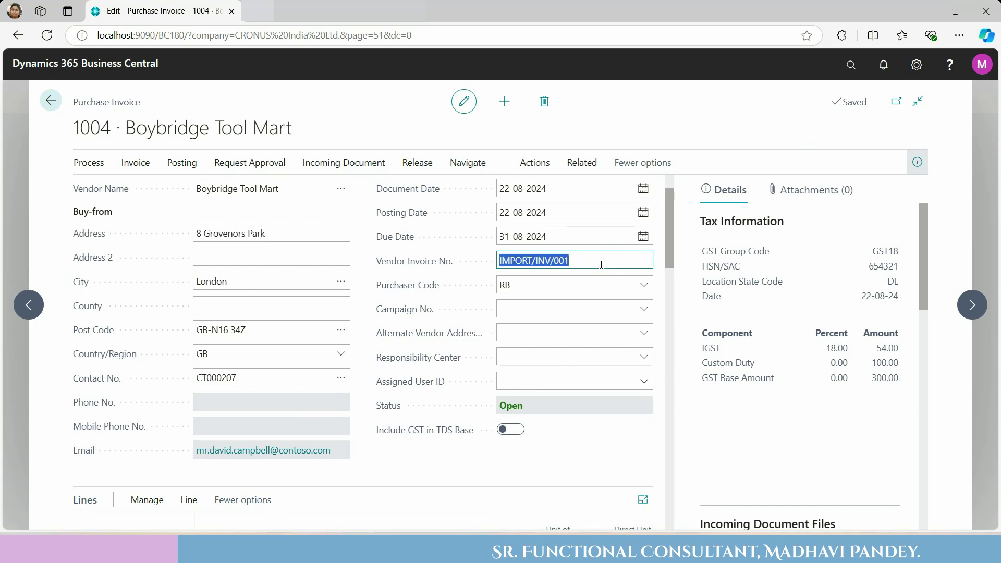
Step: Examine the item line's Location Code and the list of available locations
drag(669, 250, 671, 302)
drag(210, 388, 245, 389)
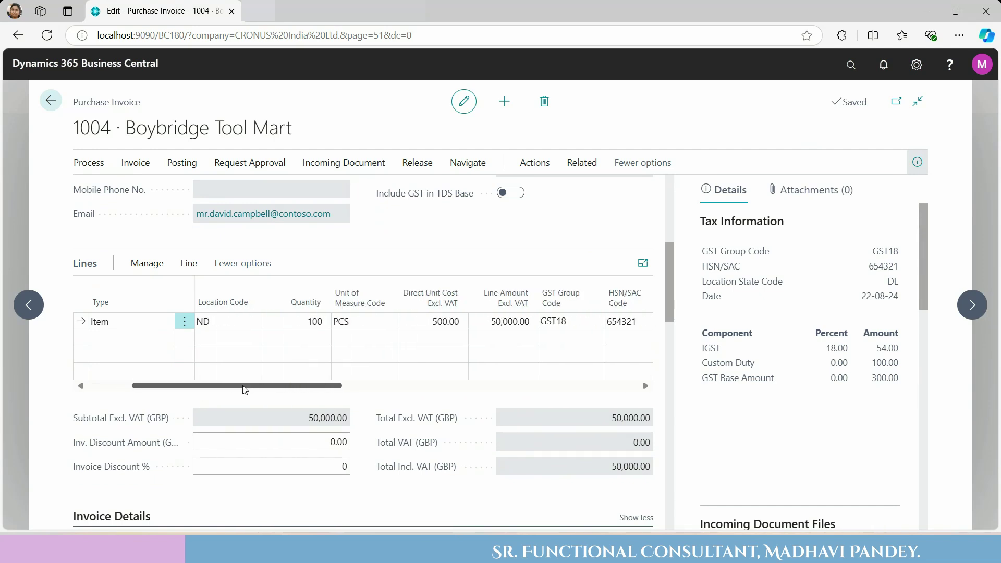
click(226, 321)
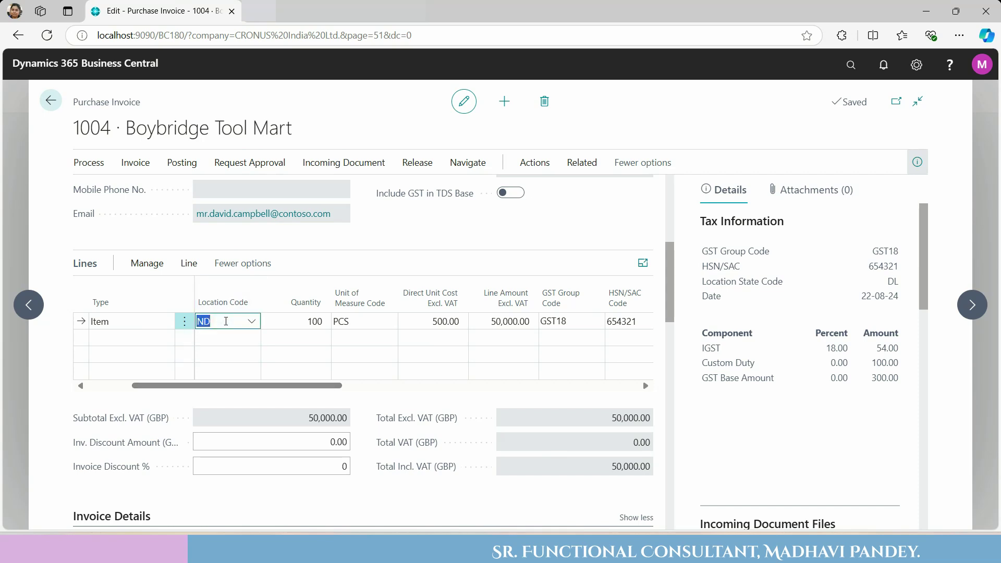
click(251, 323)
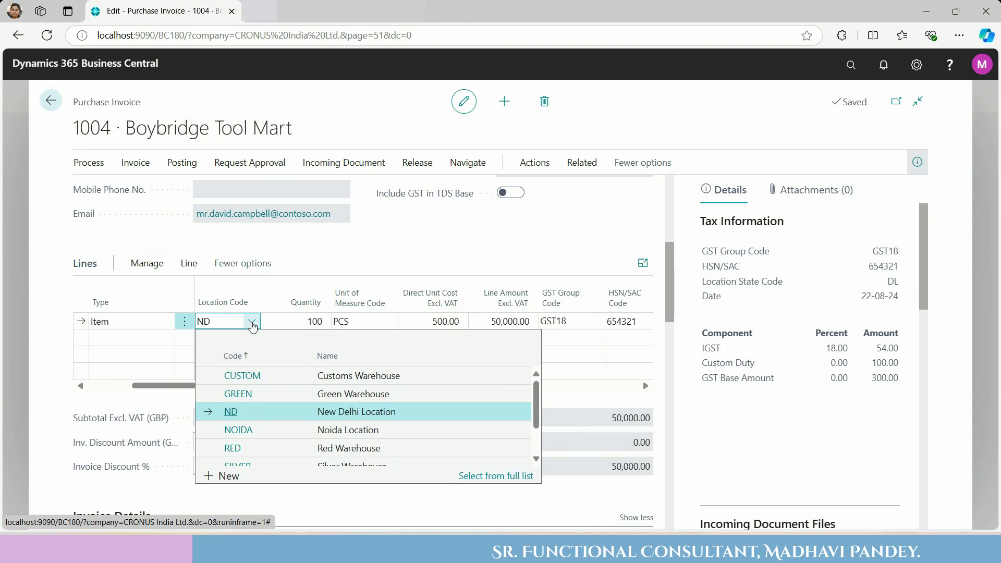
click(268, 293)
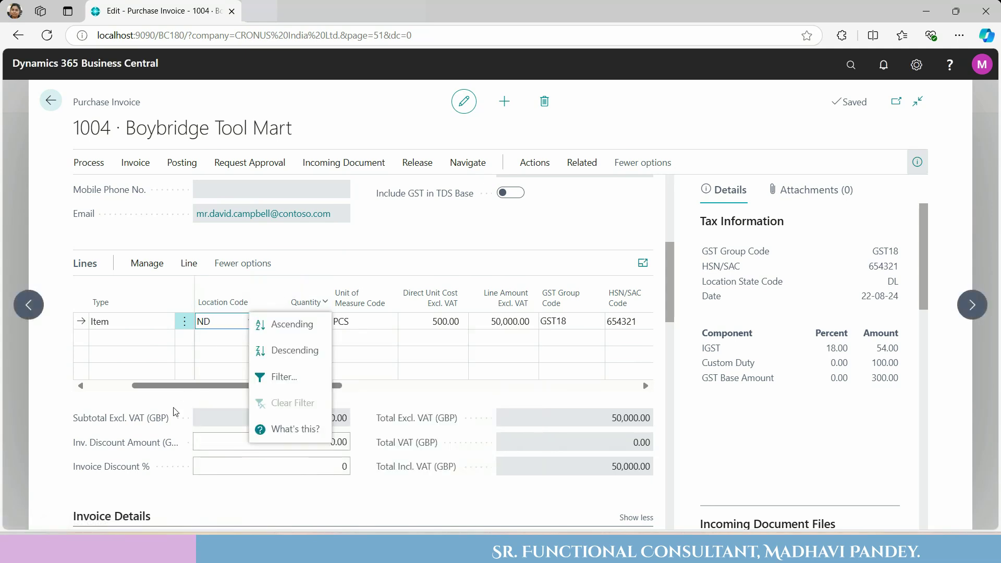
click(35, 389)
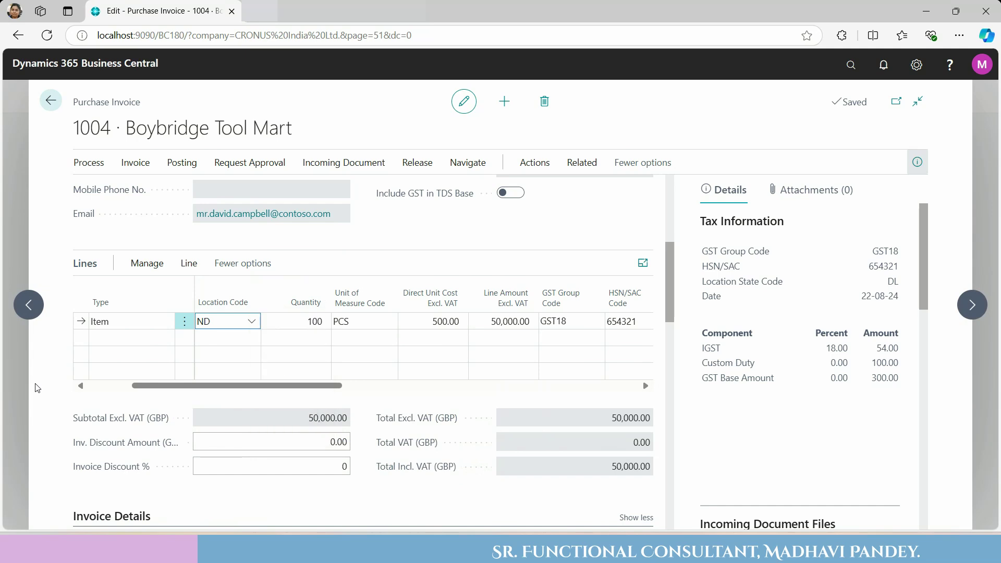
click(250, 324)
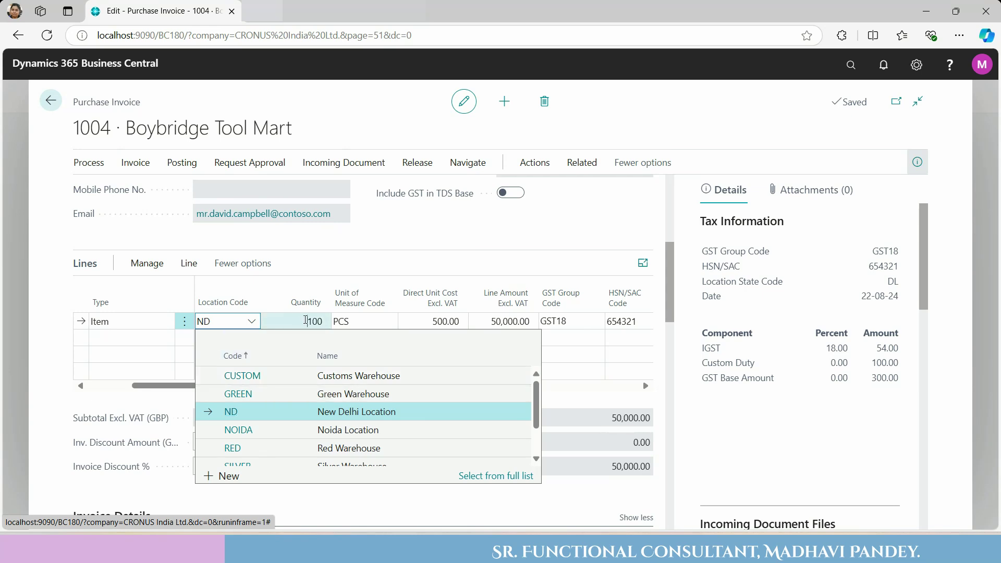
Step: Examine the item line's quantity, direct unit cost and GST columns
click(306, 320)
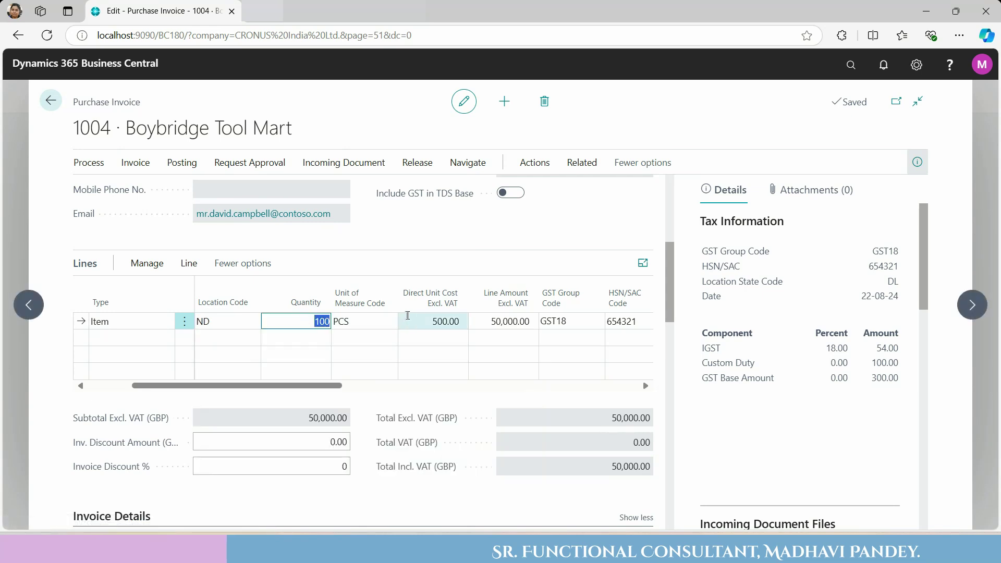
click(423, 314)
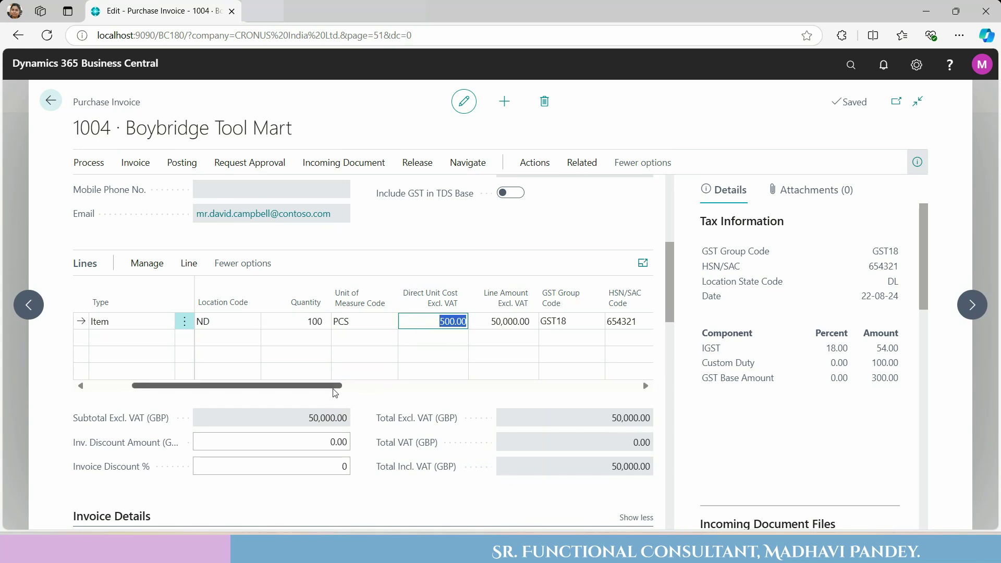
drag(340, 387, 408, 387)
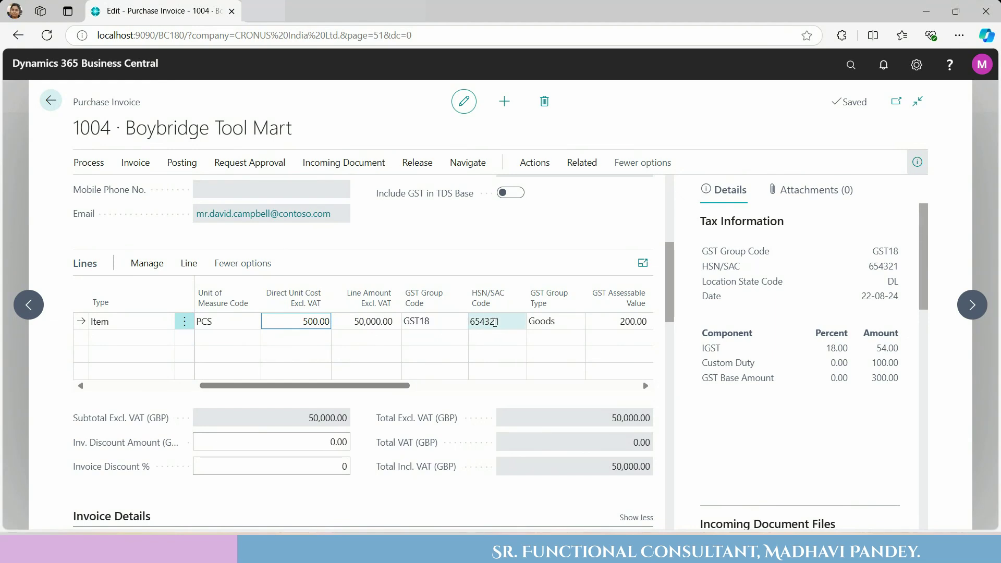
Step: Examine the item line's GST Assessable Value and Custom Duty Amount fields
drag(403, 388, 469, 389)
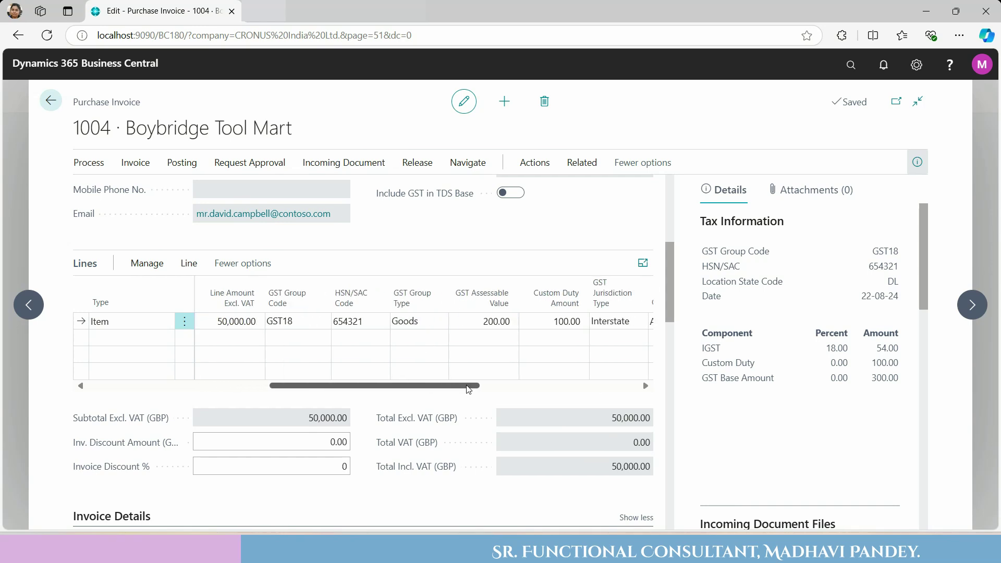
click(469, 322)
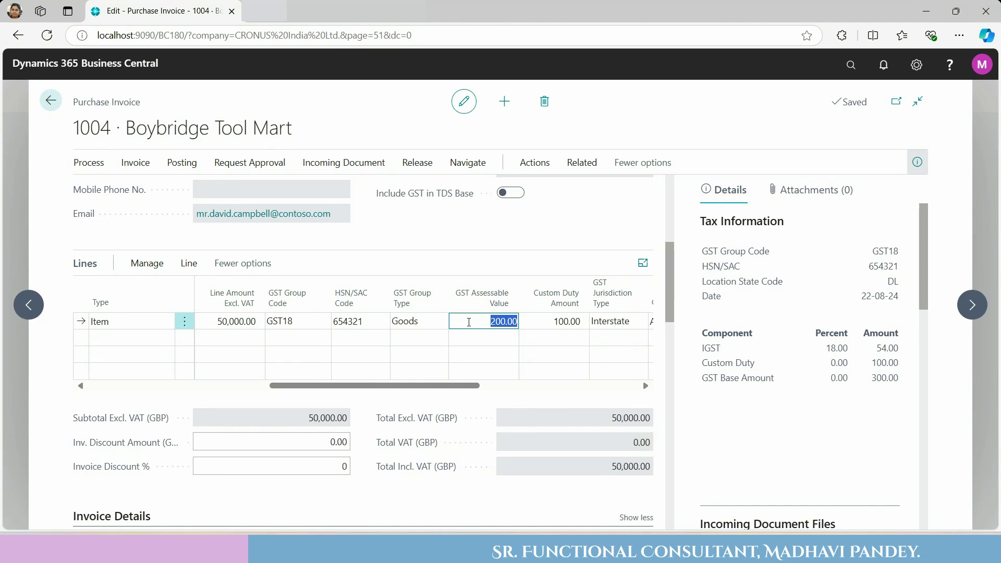
click(544, 328)
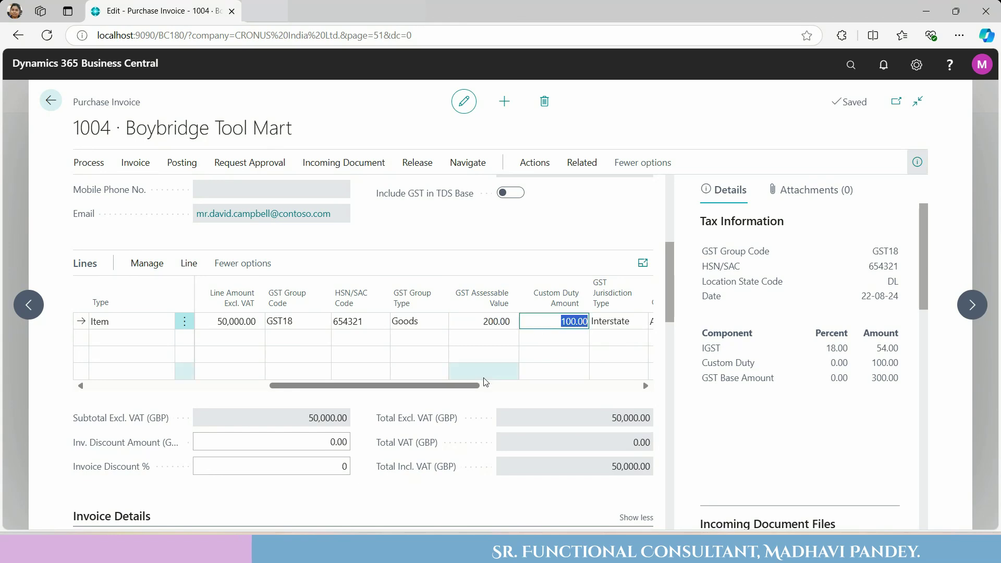
drag(472, 387, 501, 390)
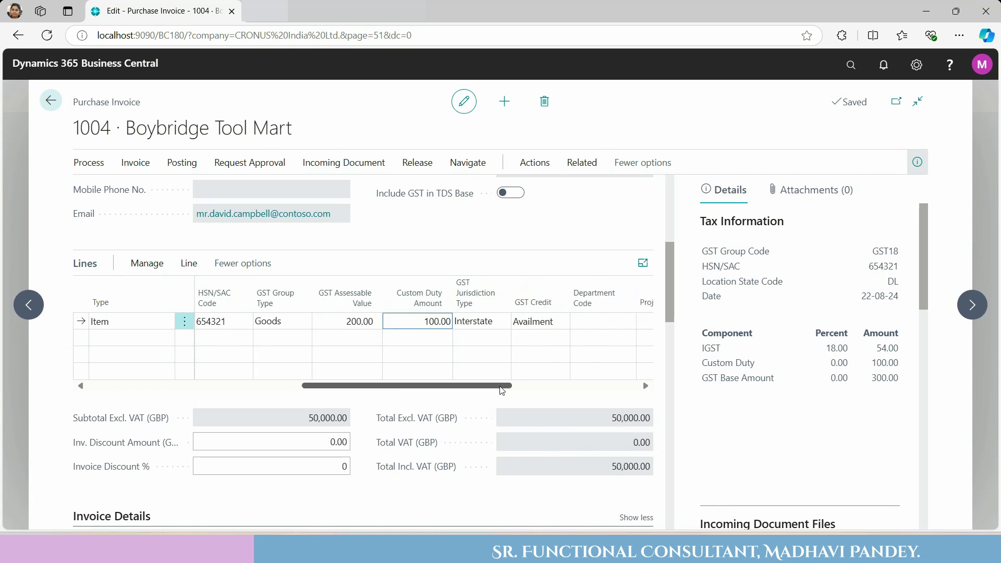
click(325, 317)
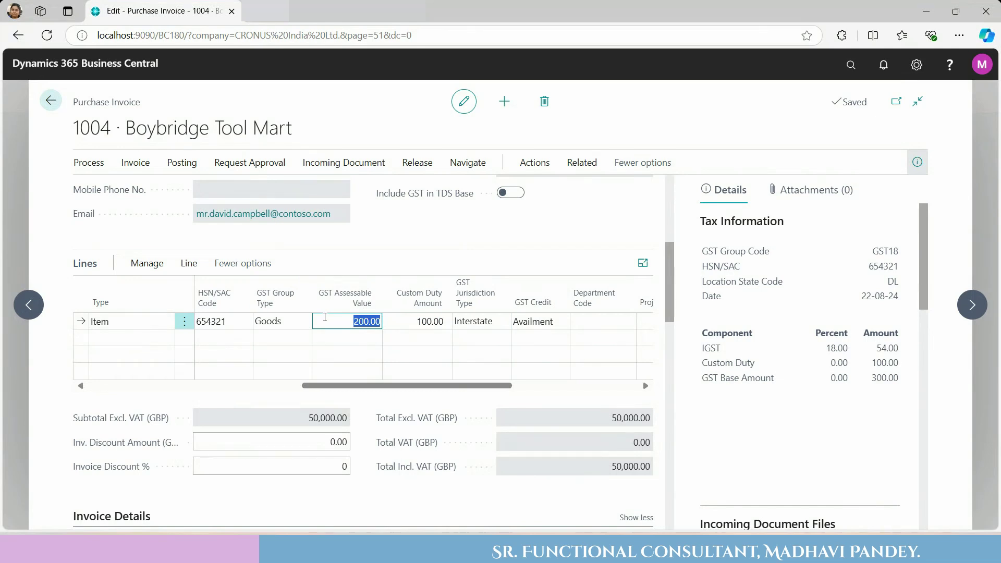
key(Tab)
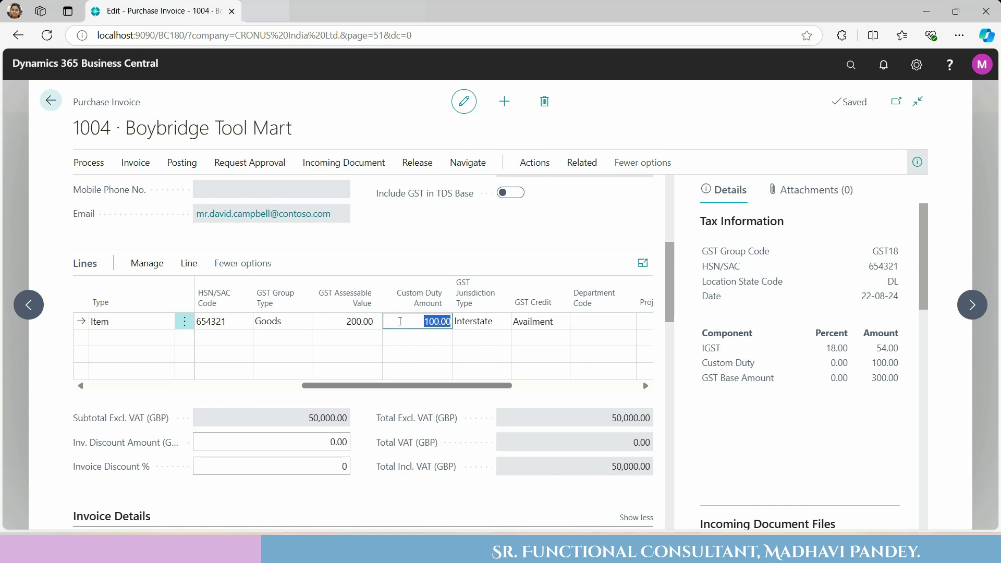
click(326, 322)
click(400, 322)
drag(400, 386, 358, 388)
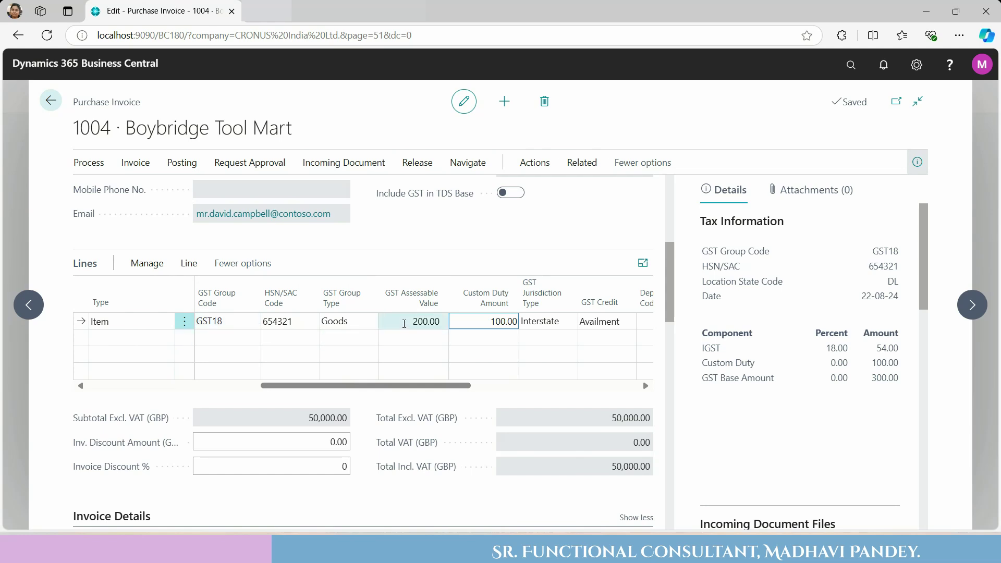
click(403, 323)
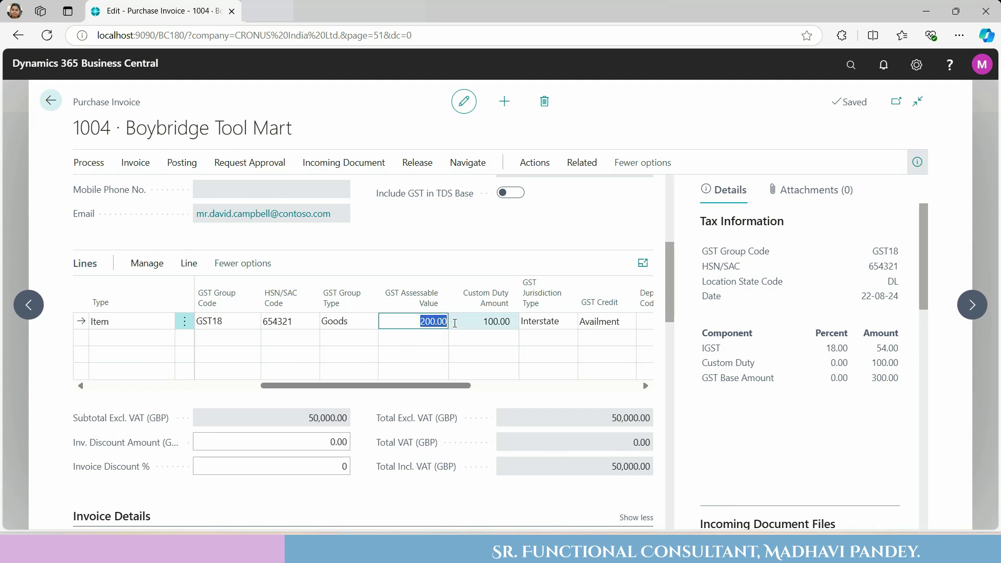
click(454, 322)
click(455, 322)
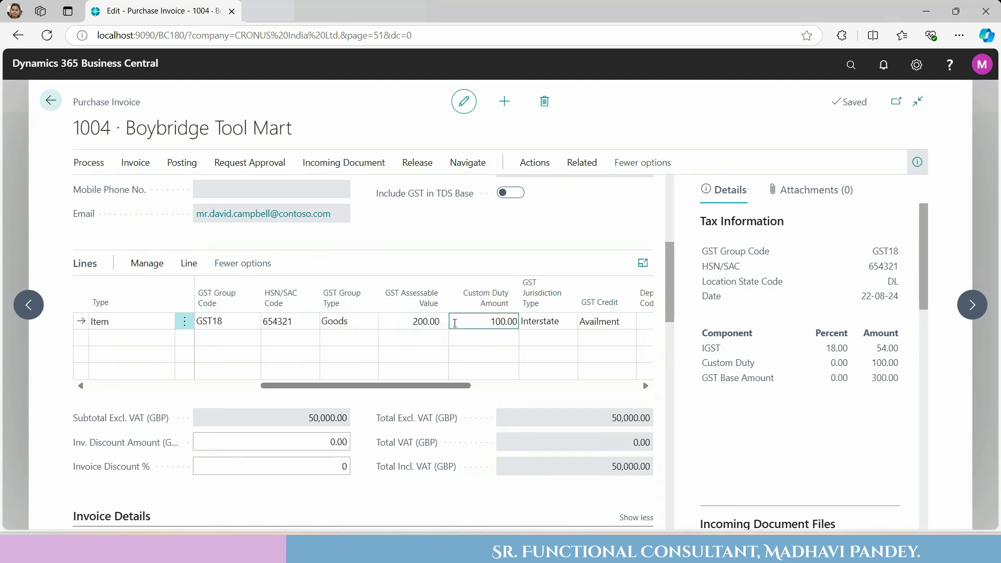
key(shift+Tab)
click(461, 322)
key(shift+Tab)
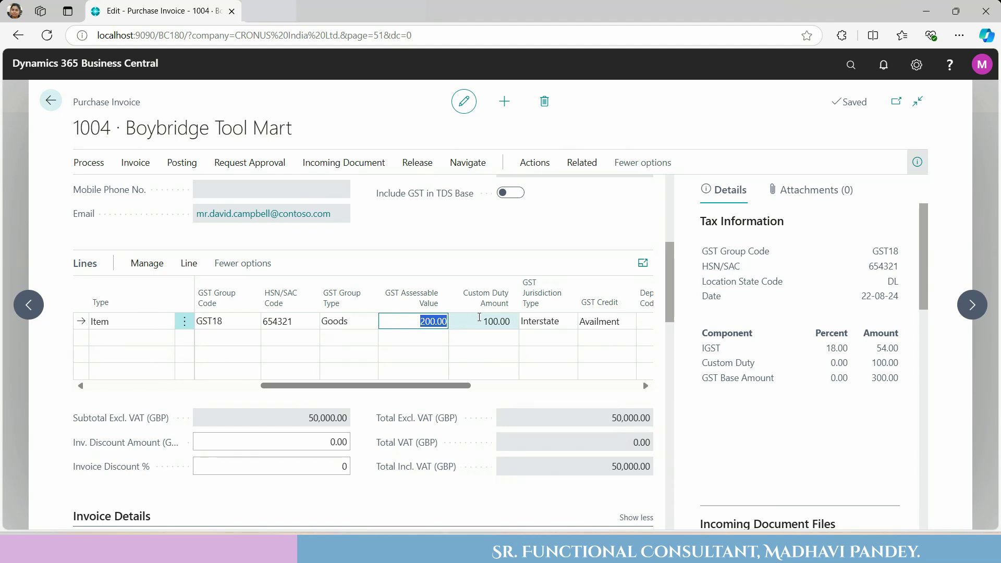
key(Tab)
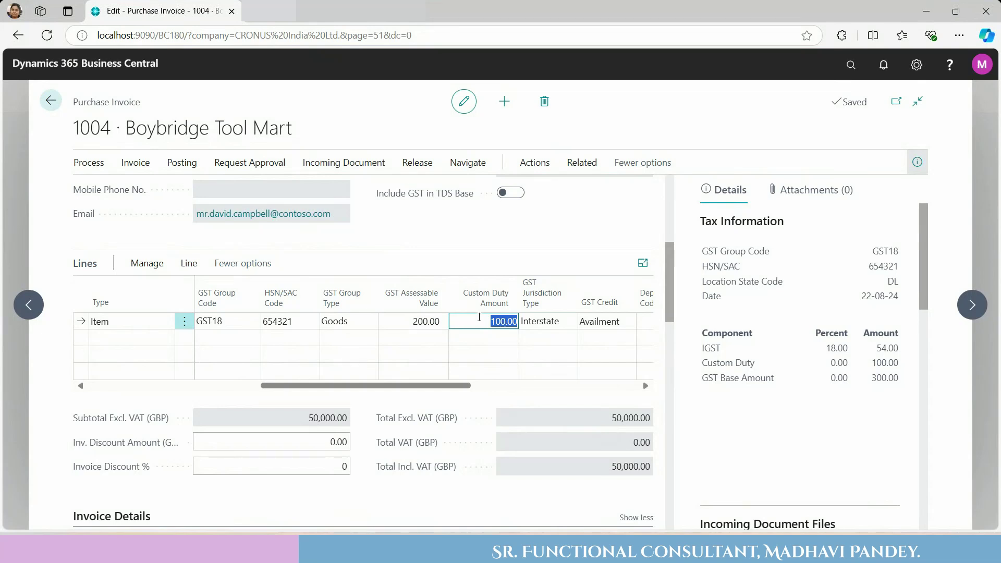
Step: Check the item line's GST Jurisdiction Type and GST Credit options, keeping Availment selected, and look over the remaining line columns
drag(460, 386, 485, 387)
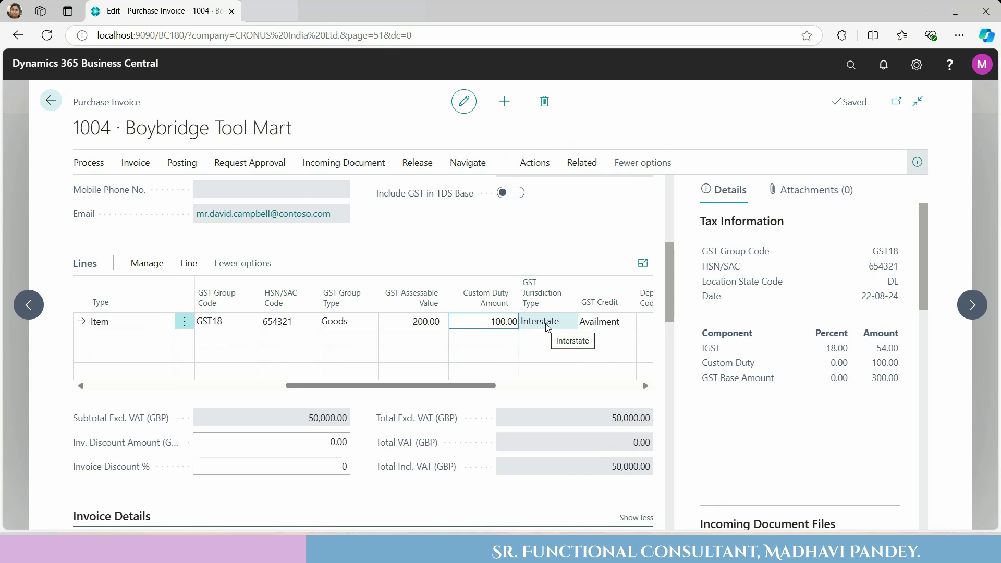
click(595, 326)
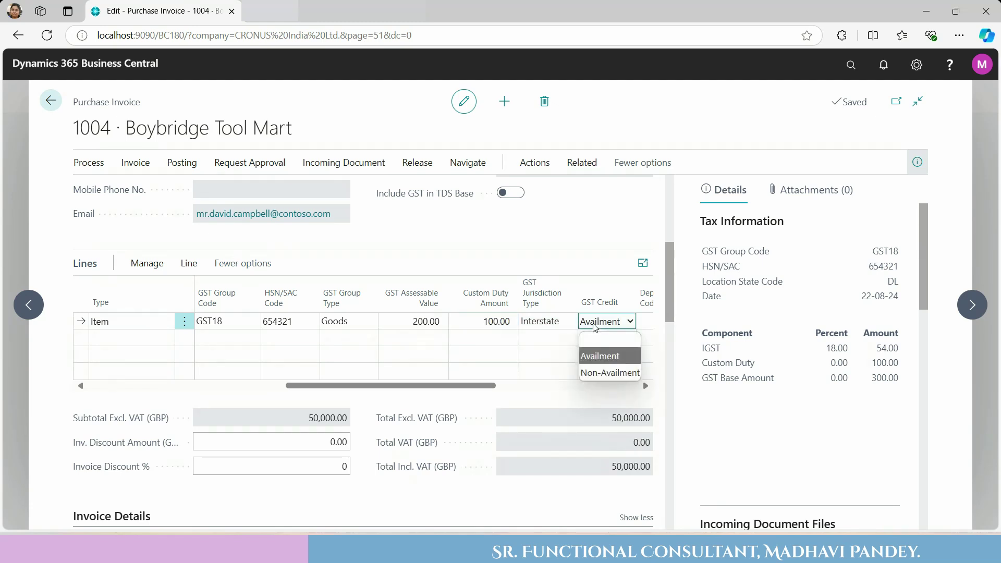
click(599, 355)
drag(495, 391, 596, 388)
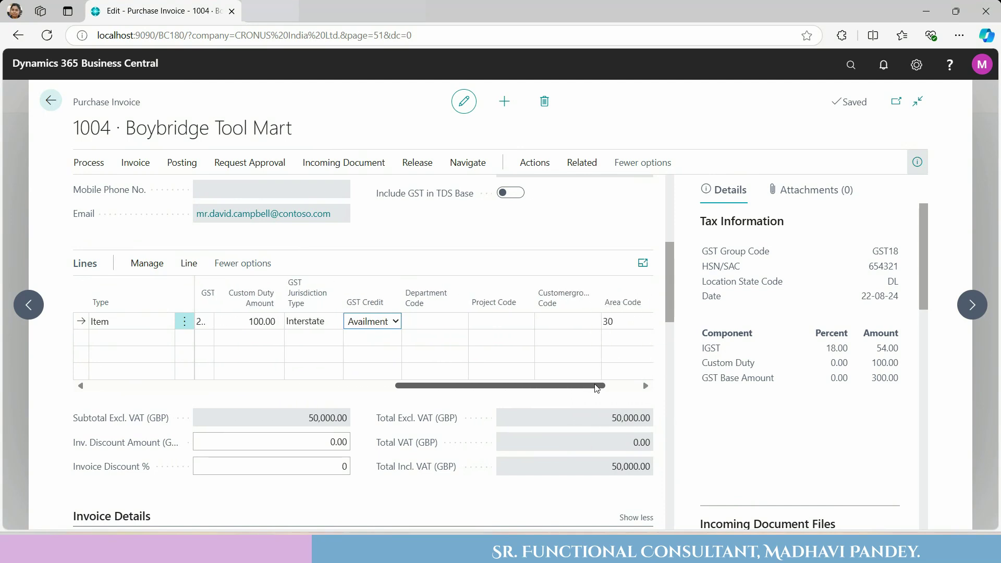
drag(519, 385, 216, 386)
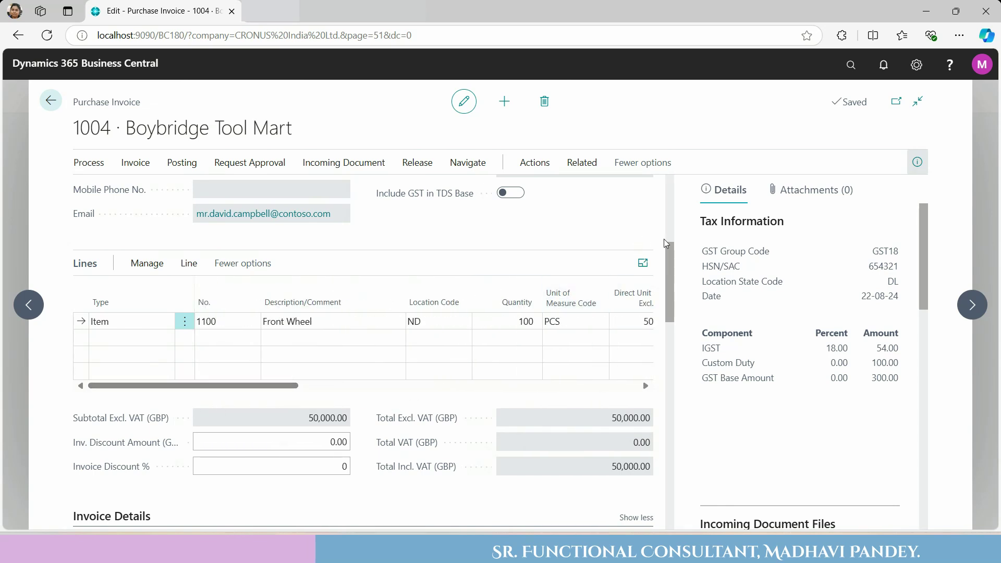
Step: Check the Currency Code in the invoice details and view its exchange rate settings without changing them
drag(667, 257, 671, 320)
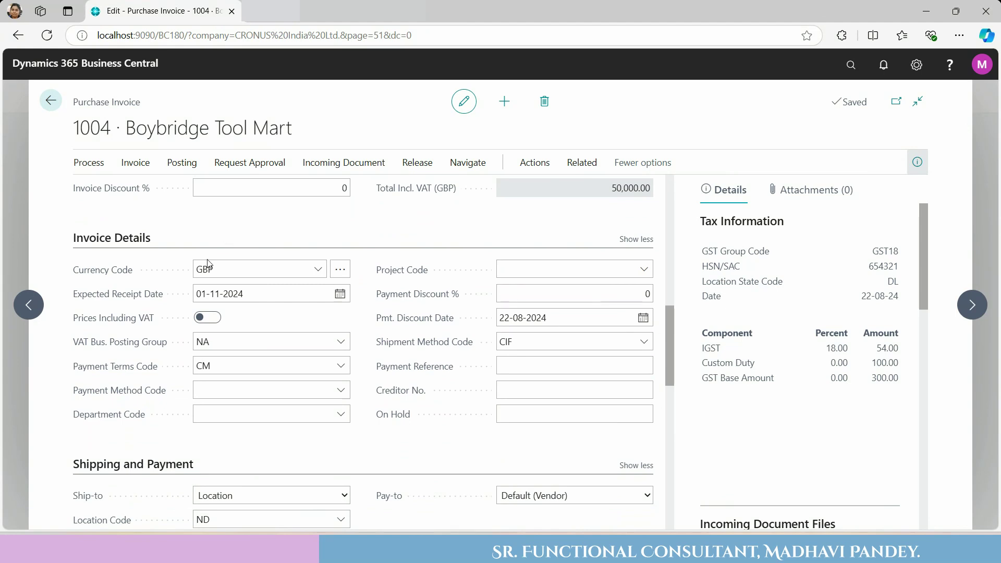
mouse_move(117, 270)
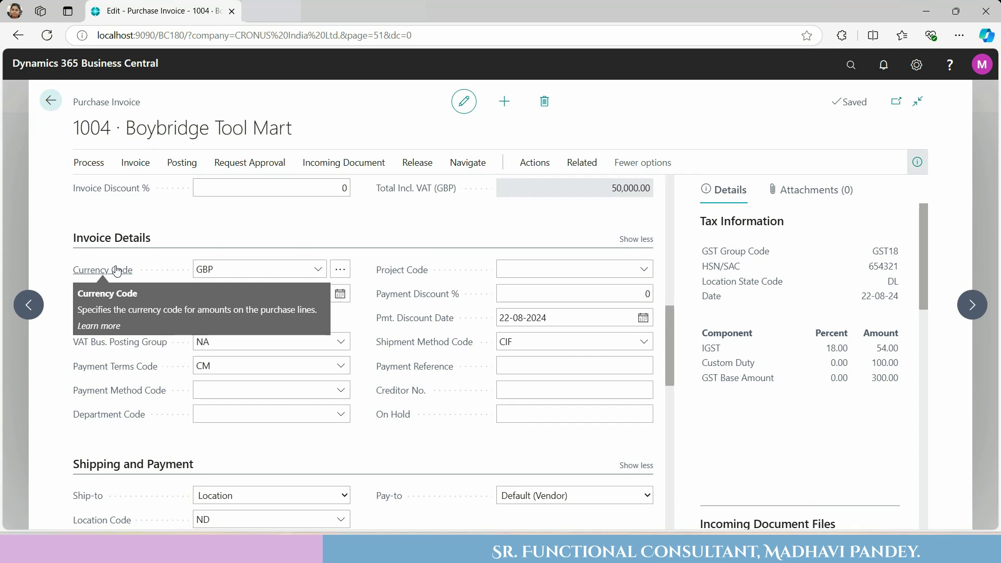
click(319, 271)
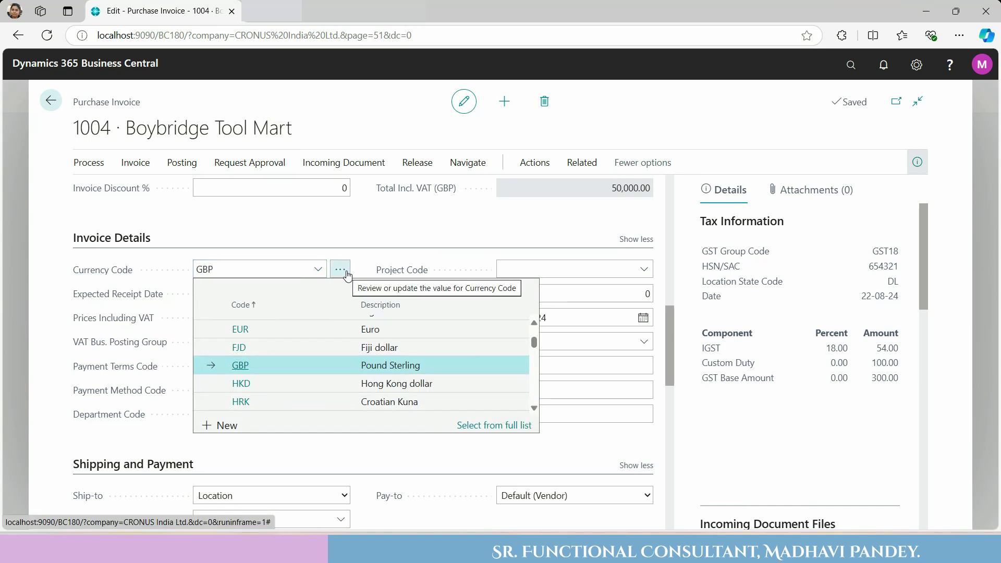
click(340, 269)
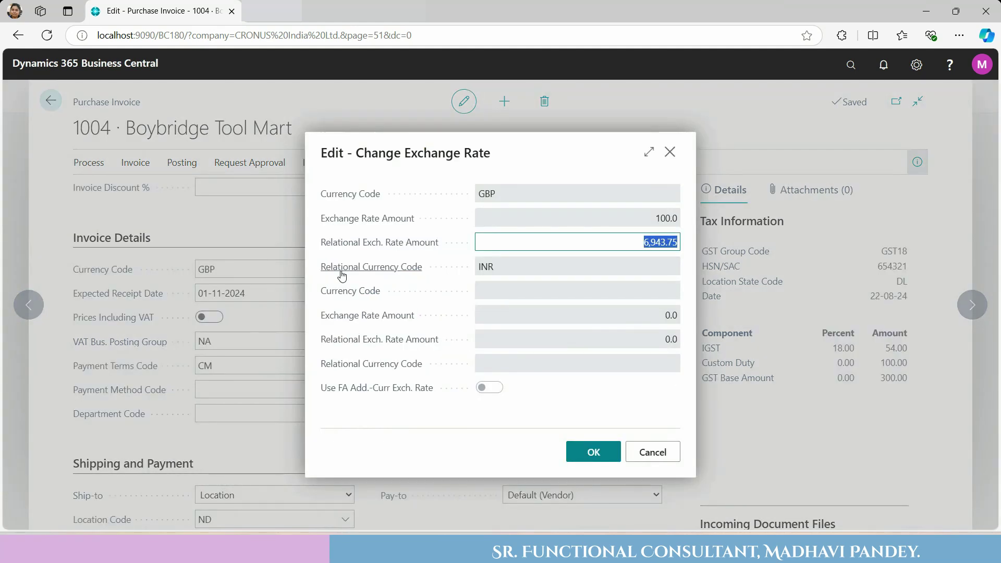
click(672, 148)
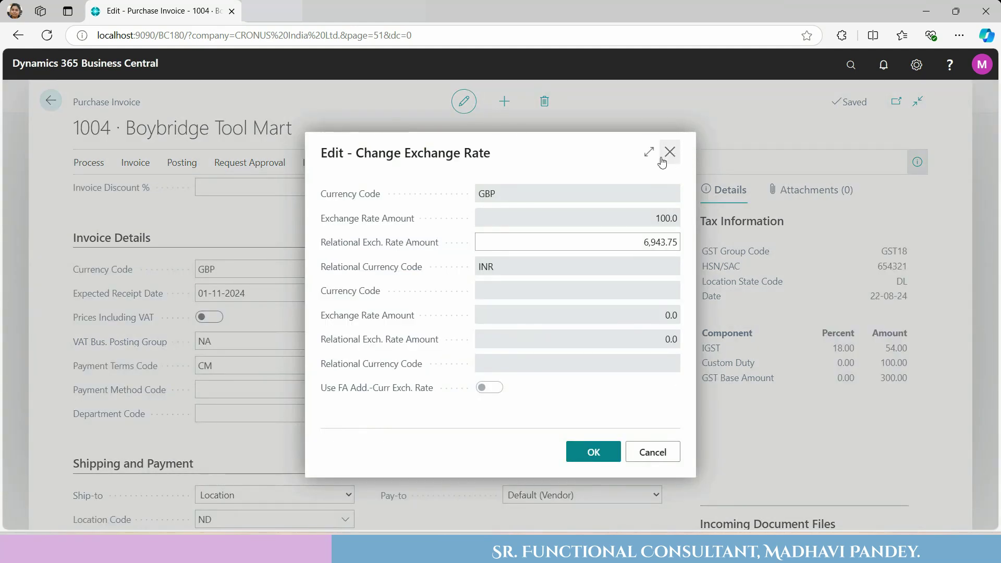
click(670, 153)
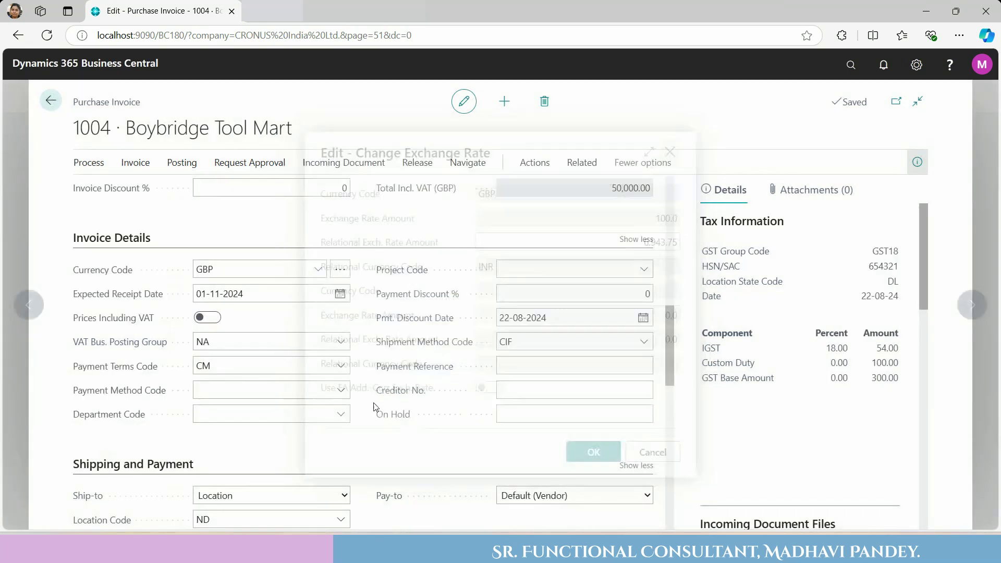
Step: Examine the exchange rate amounts and relational currency for GBP, accept them, and review the list of available currency codes
click(344, 275)
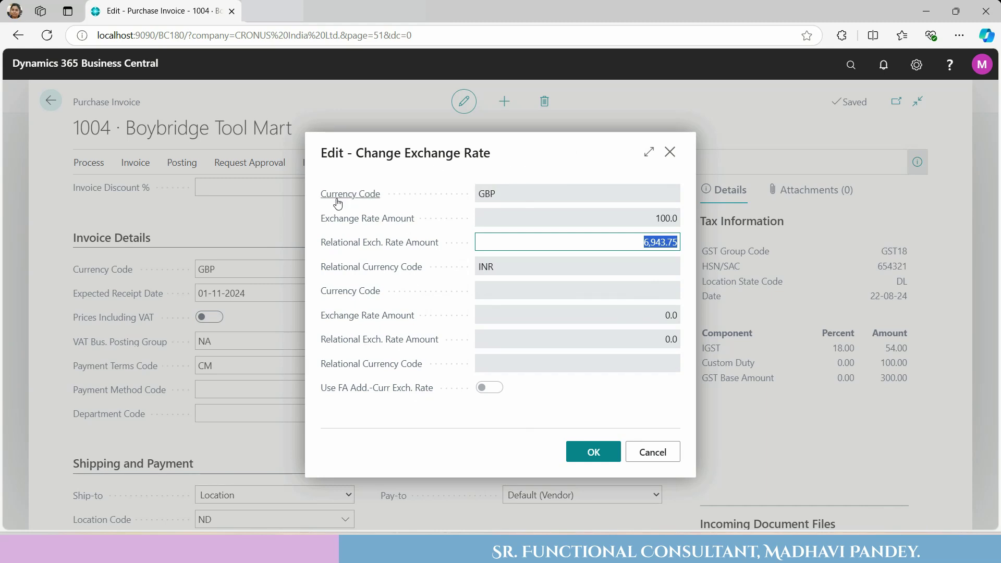
mouse_move(337, 203)
click(630, 234)
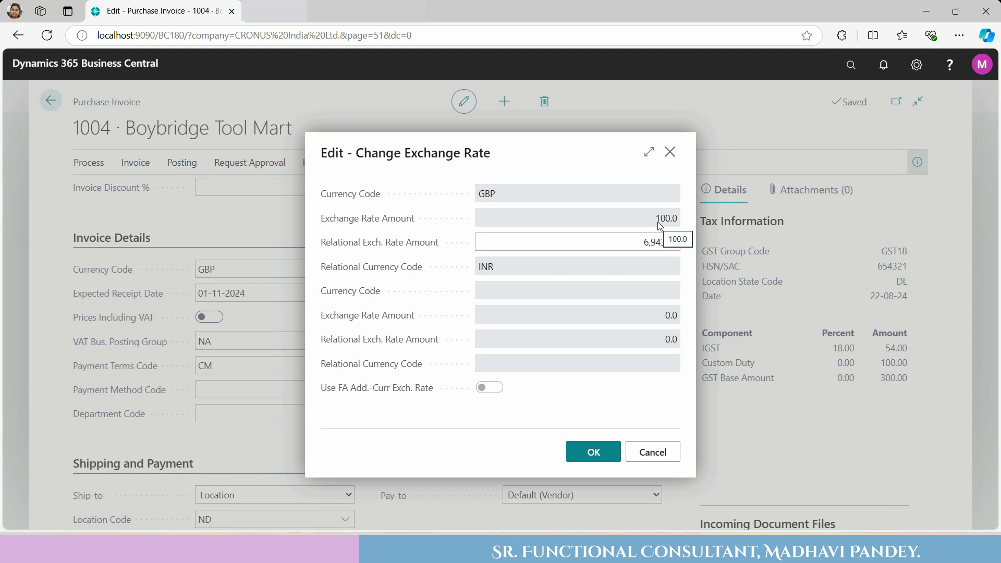
click(642, 242)
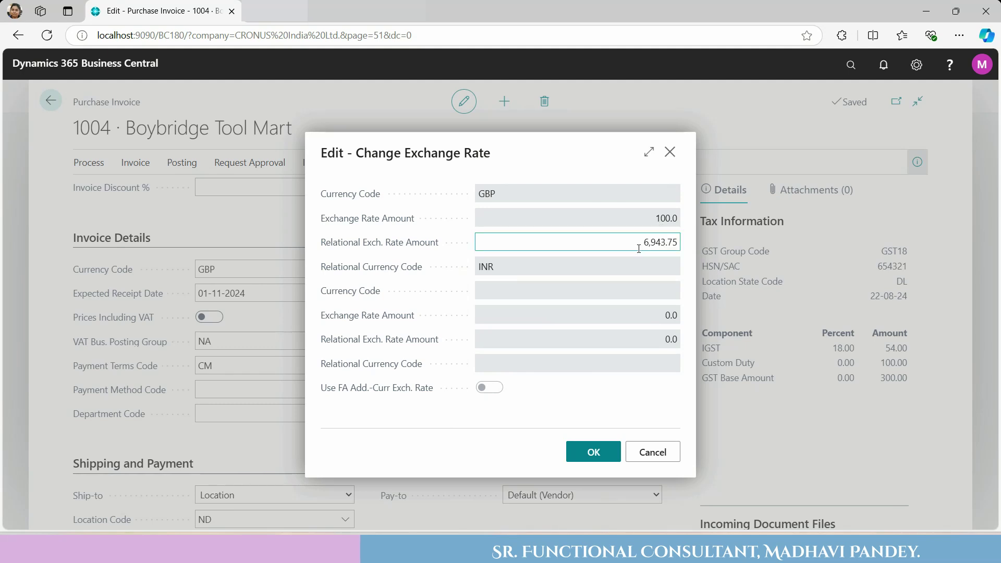
double_click(642, 243)
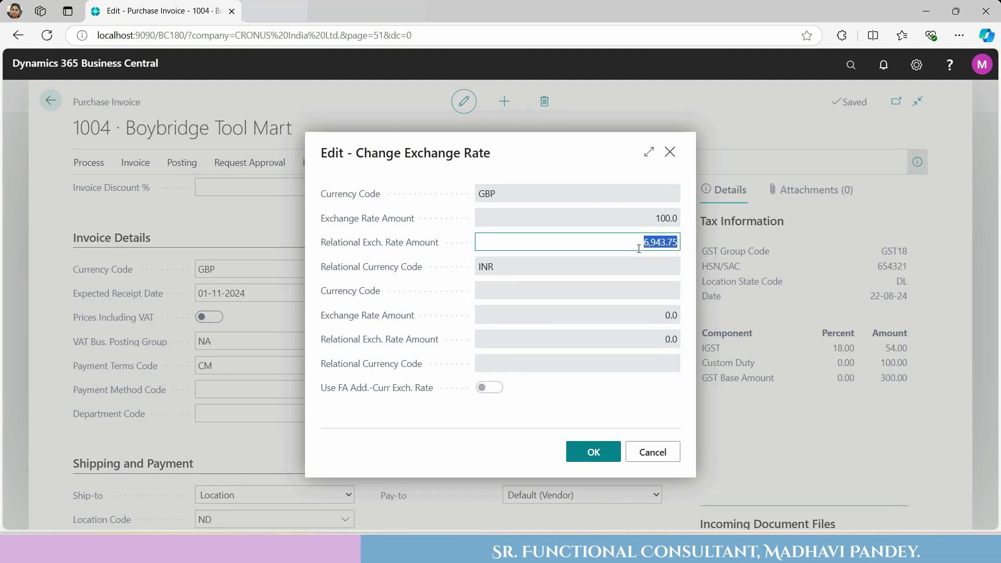
click(649, 223)
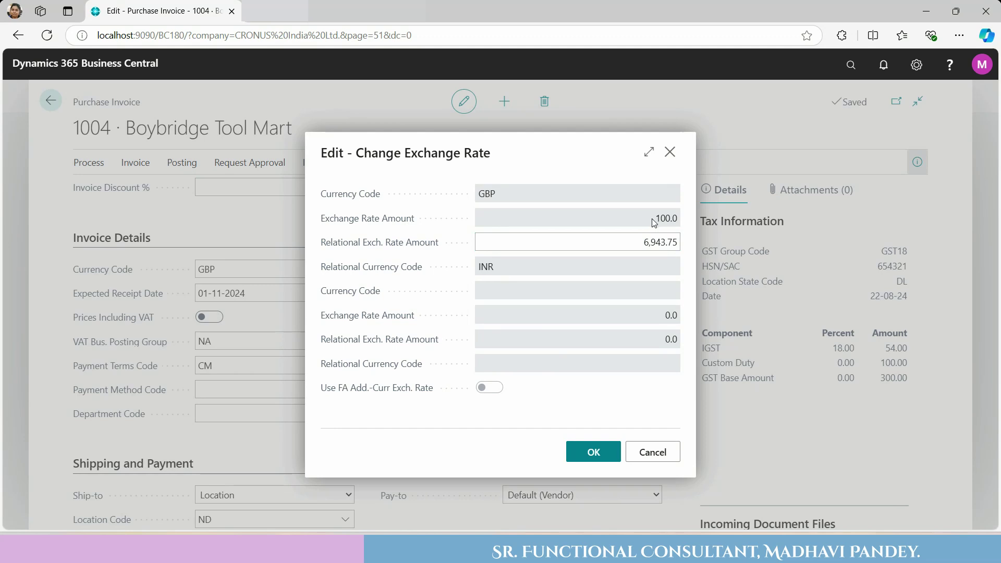
click(635, 235)
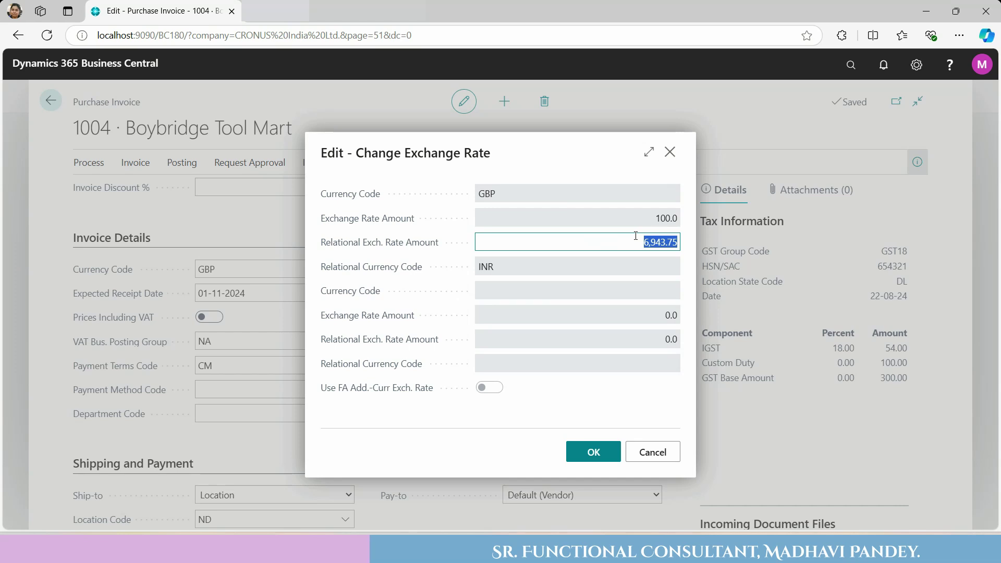
click(635, 236)
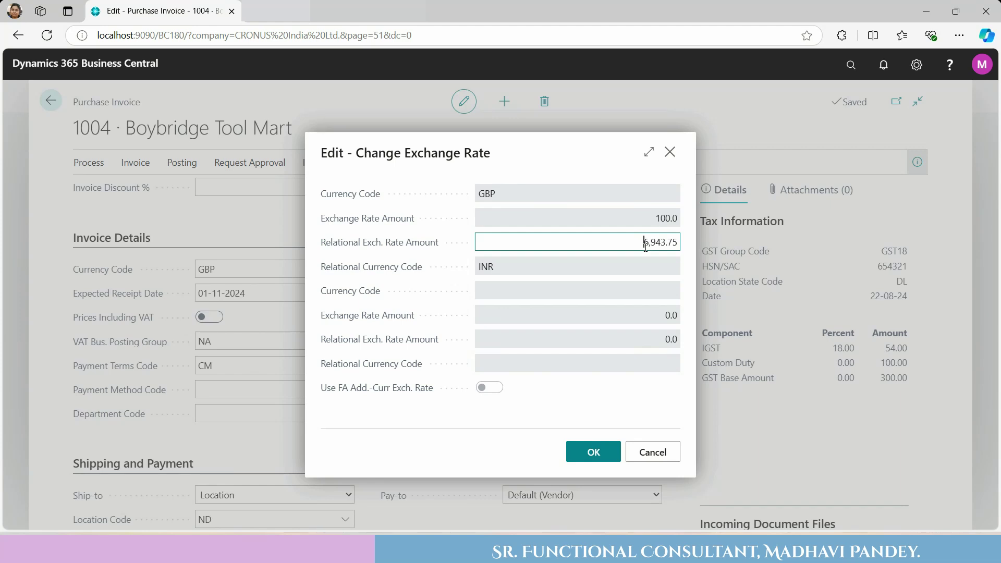
mouse_move(347, 272)
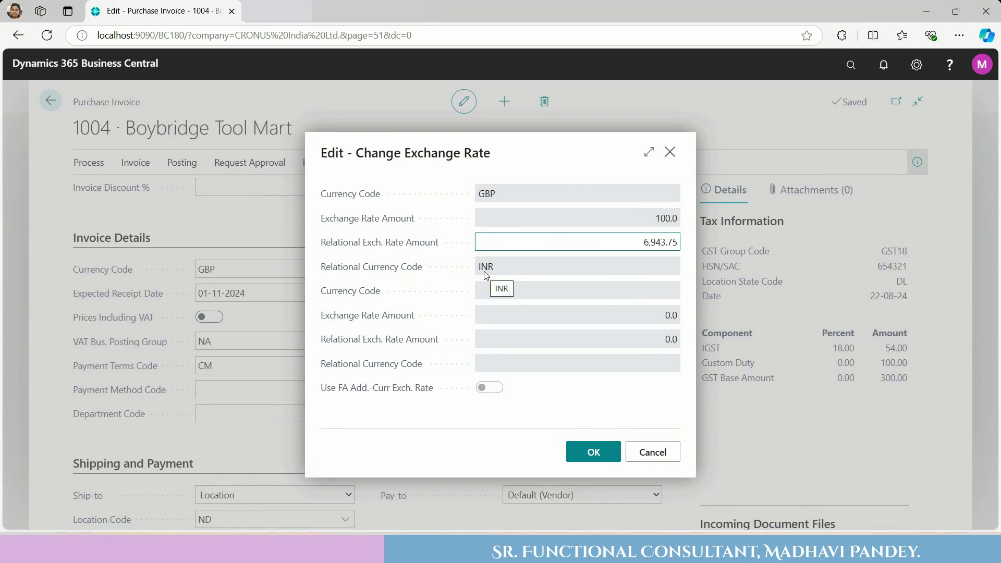
click(597, 449)
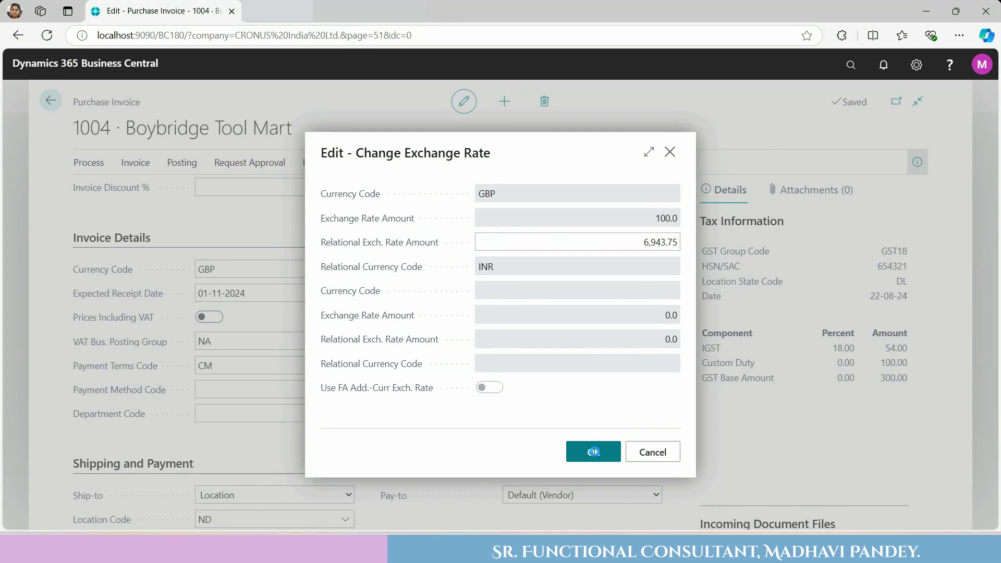
click(593, 452)
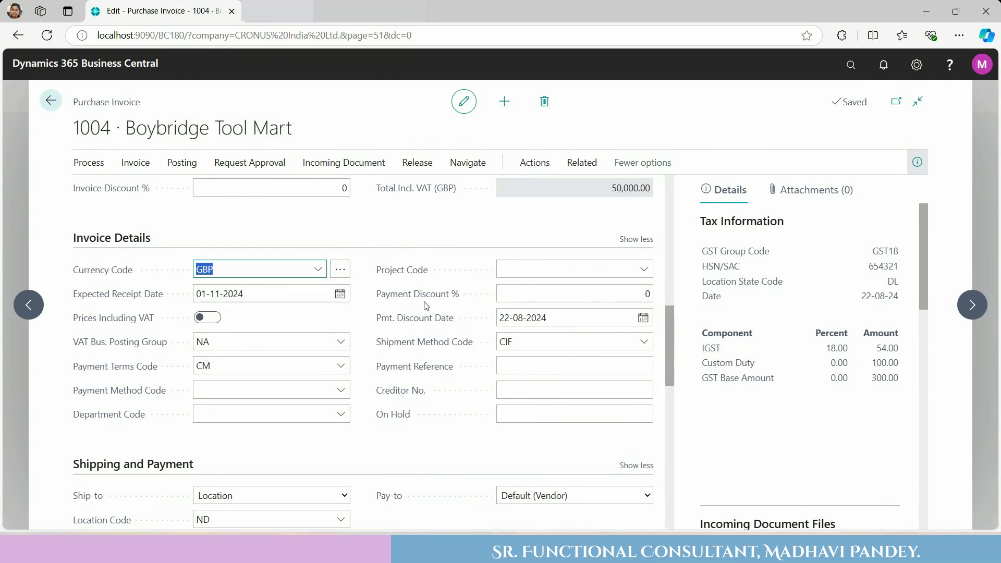
click(318, 270)
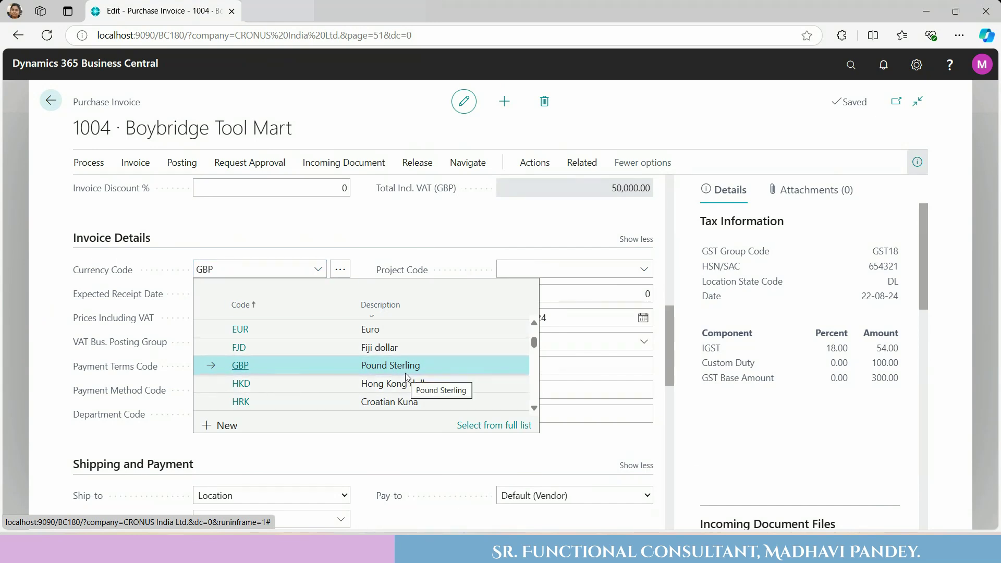
click(438, 238)
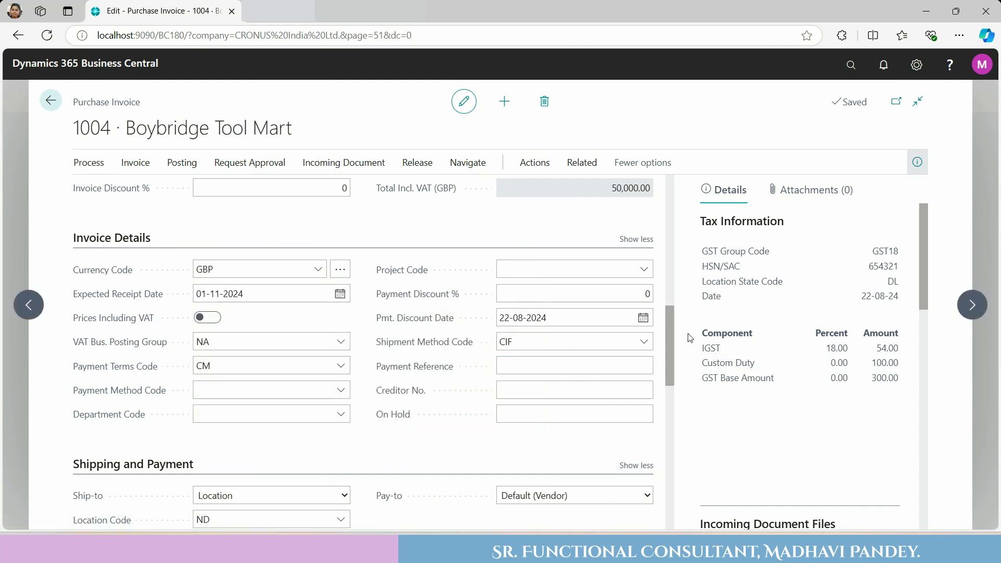
Step: Look over the Shipping and Payment details, then expand the Foreign Trade and Application sections to review their fields, and collapse Application
drag(677, 315, 670, 420)
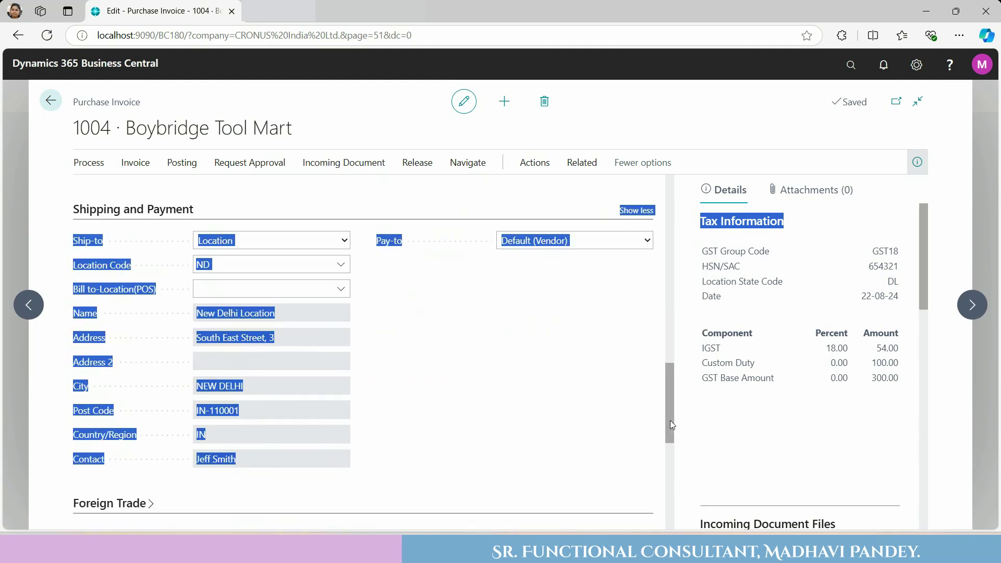
click(555, 411)
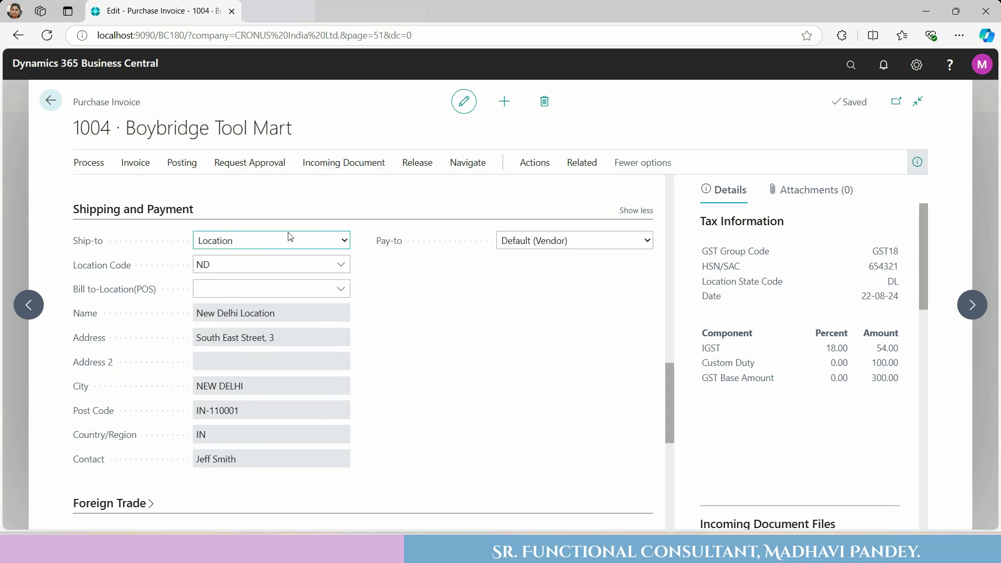
drag(667, 405, 674, 451)
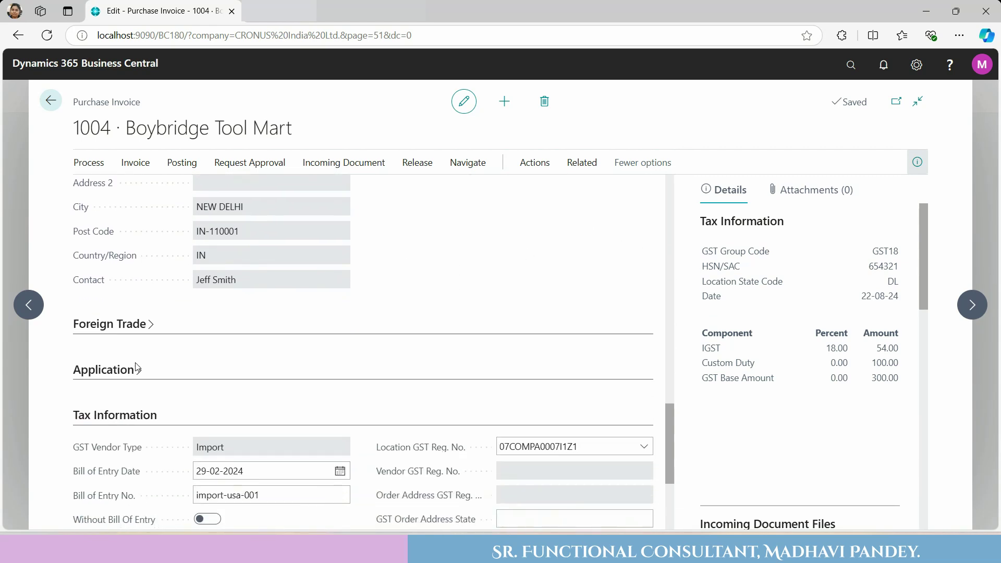
click(150, 331)
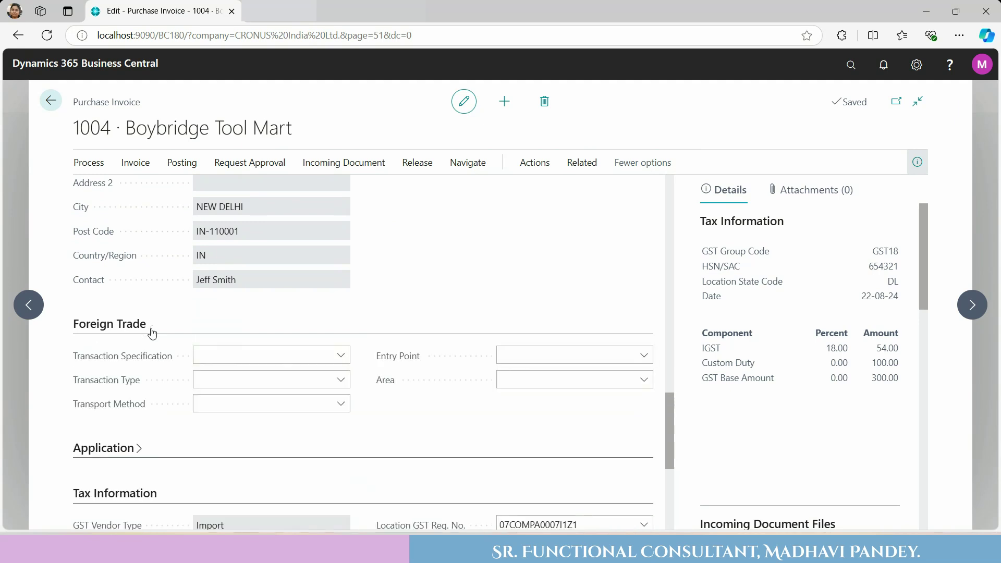
click(137, 452)
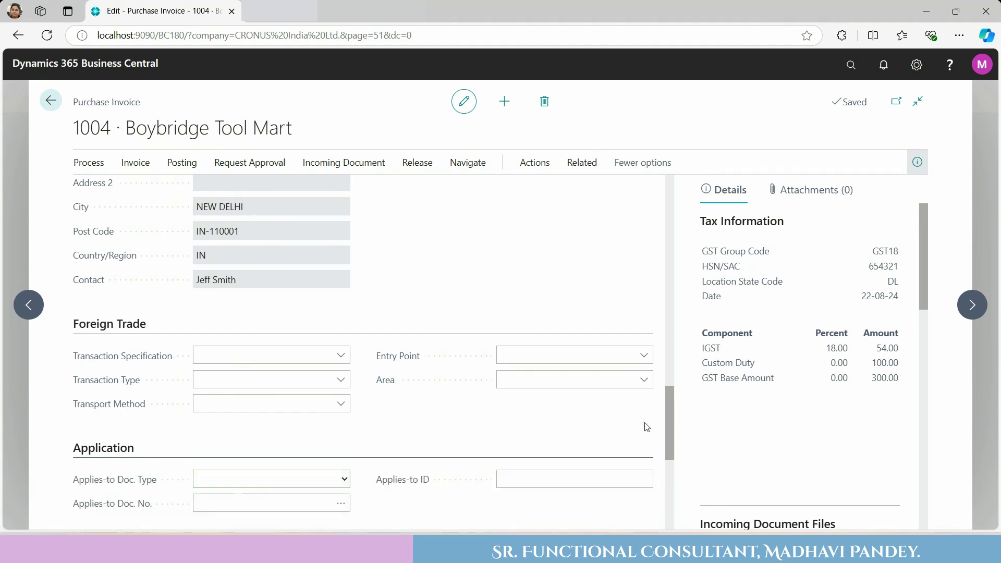
drag(670, 420, 682, 465)
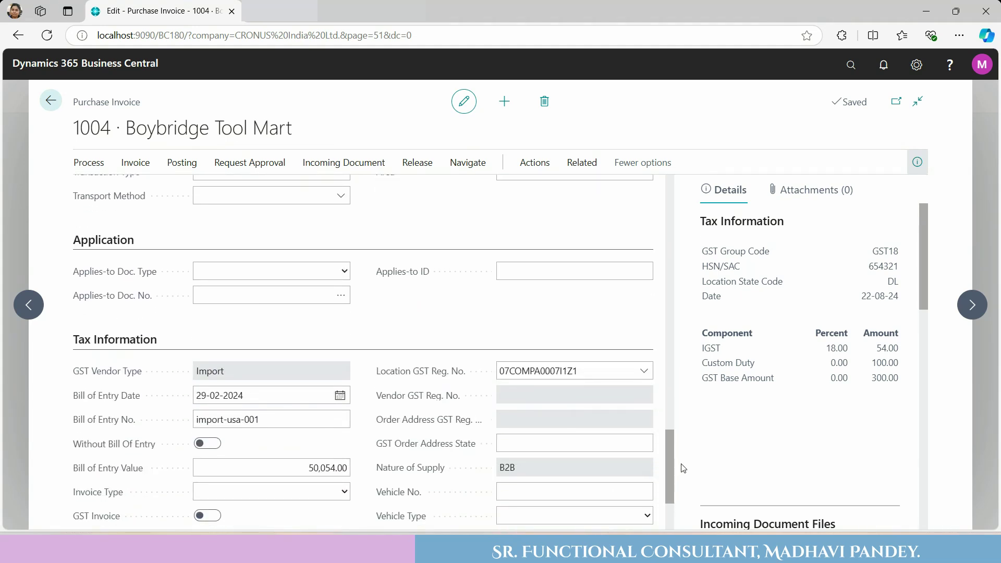
click(115, 243)
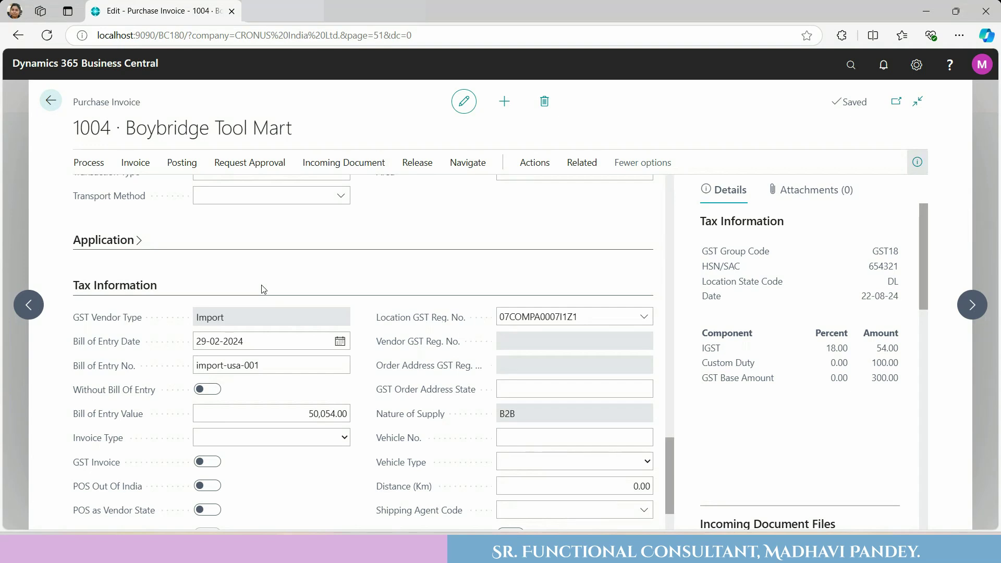
Step: Examine the Bill of Entry Date, Bill of Entry No. and Bill of Entry Value in the invoice's Tax Information
click(254, 348)
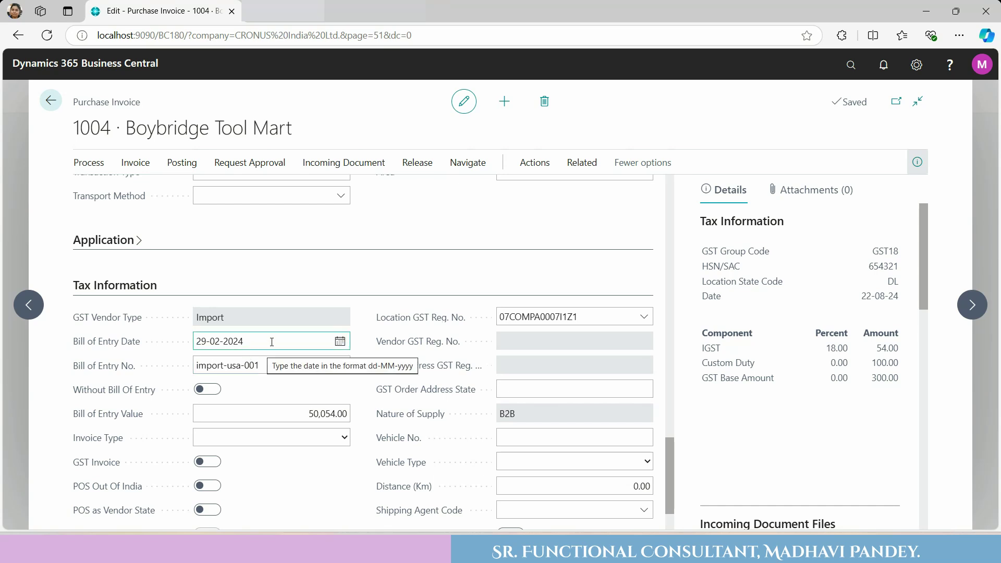
triple_click(271, 342)
click(281, 363)
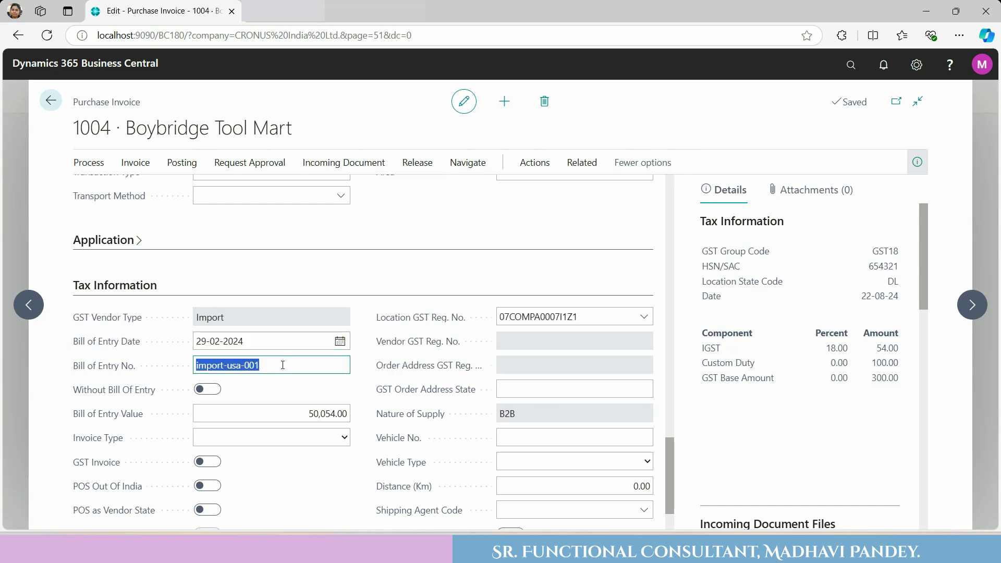
click(295, 411)
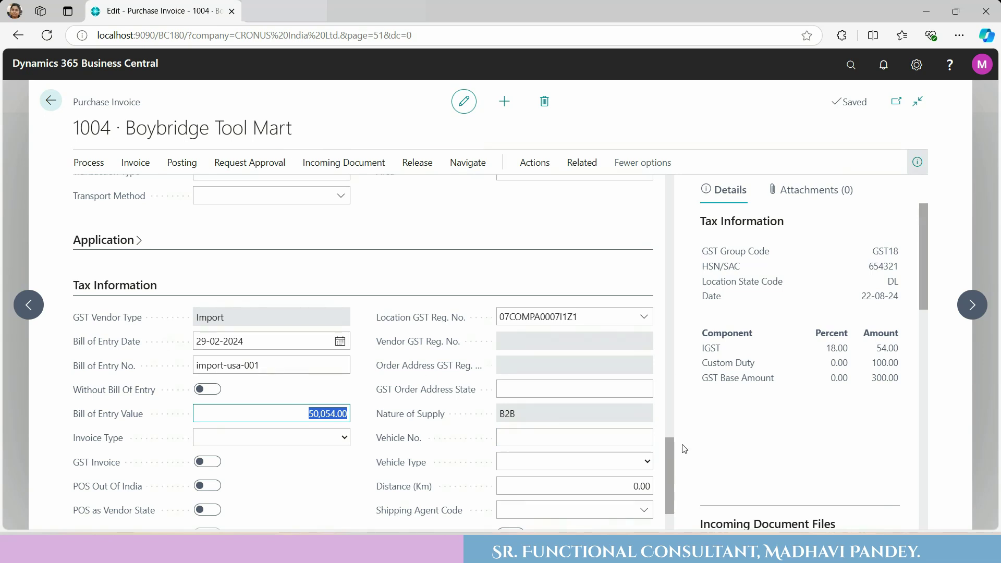
drag(667, 456, 670, 473)
click(284, 338)
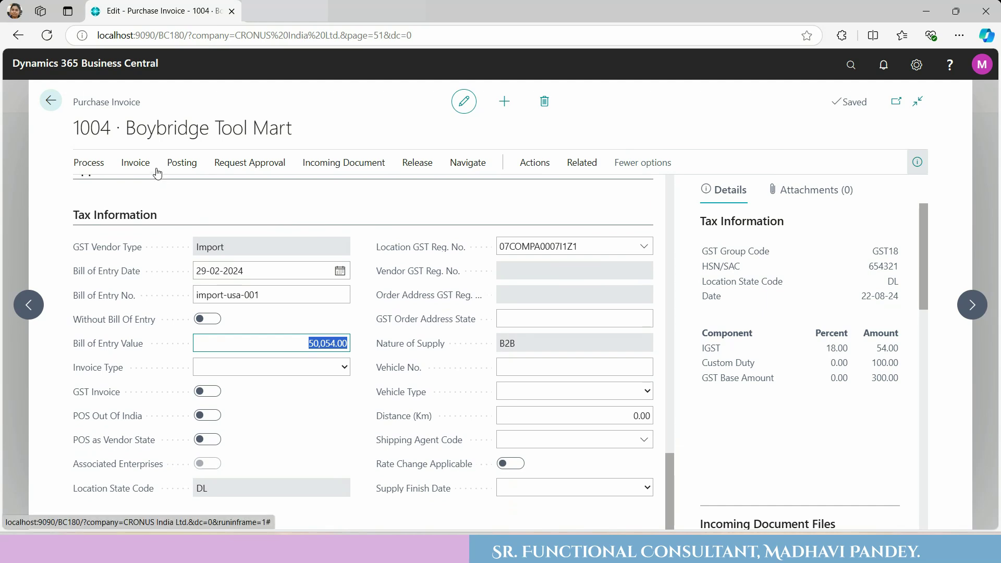
Step: View the invoice statistics and open the applied import-of-goods tax use case to examine its component formulas
click(133, 166)
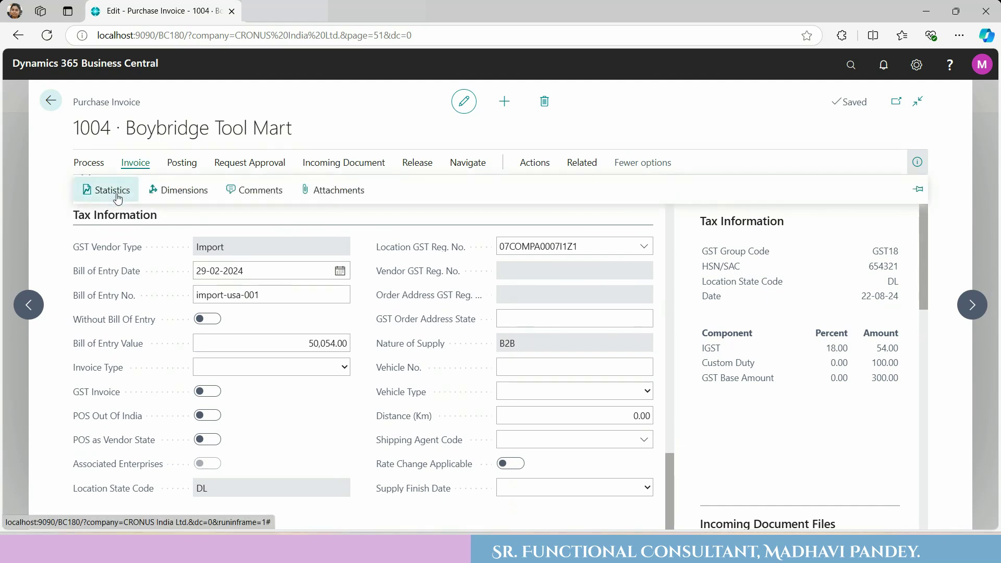
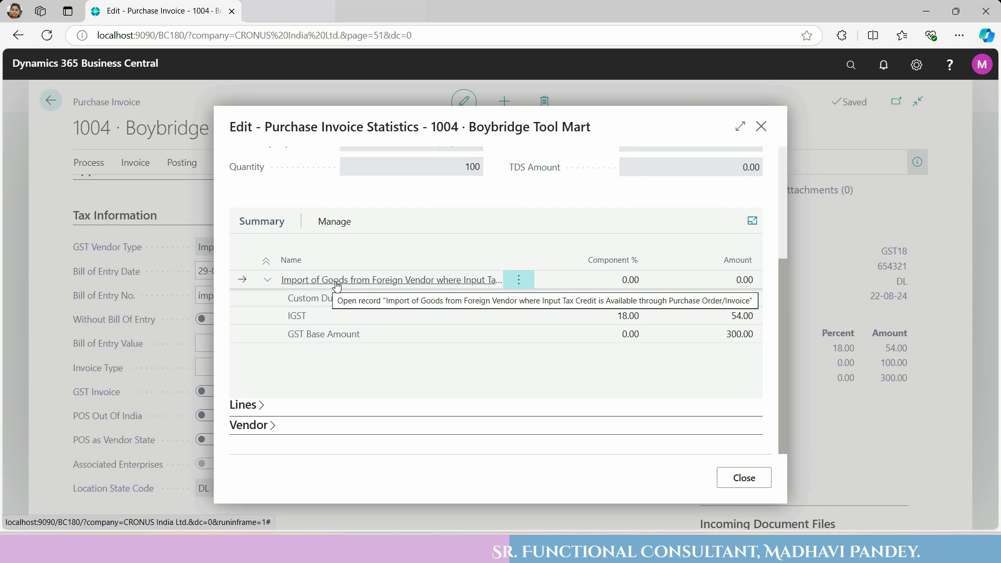
click(336, 280)
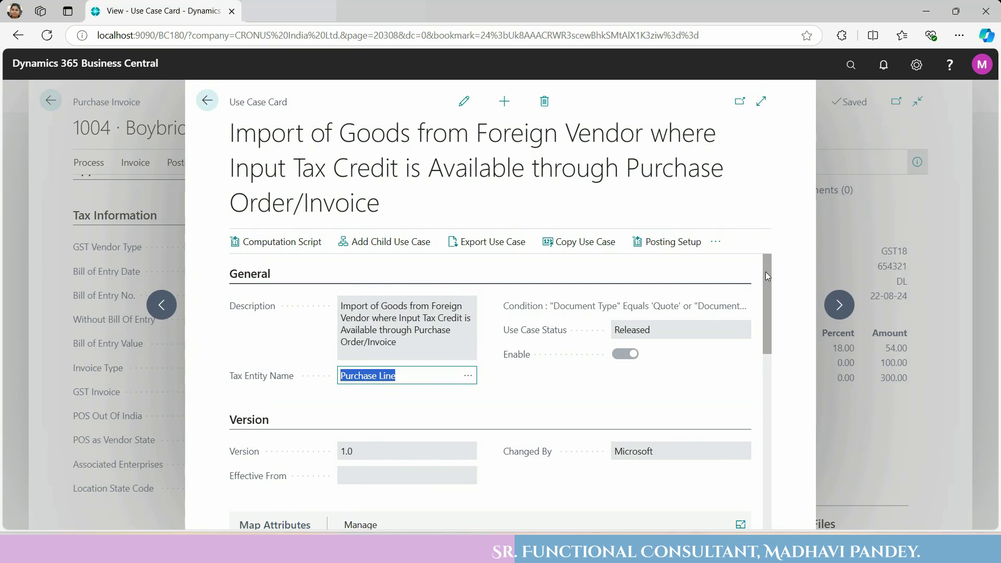
drag(766, 272, 774, 458)
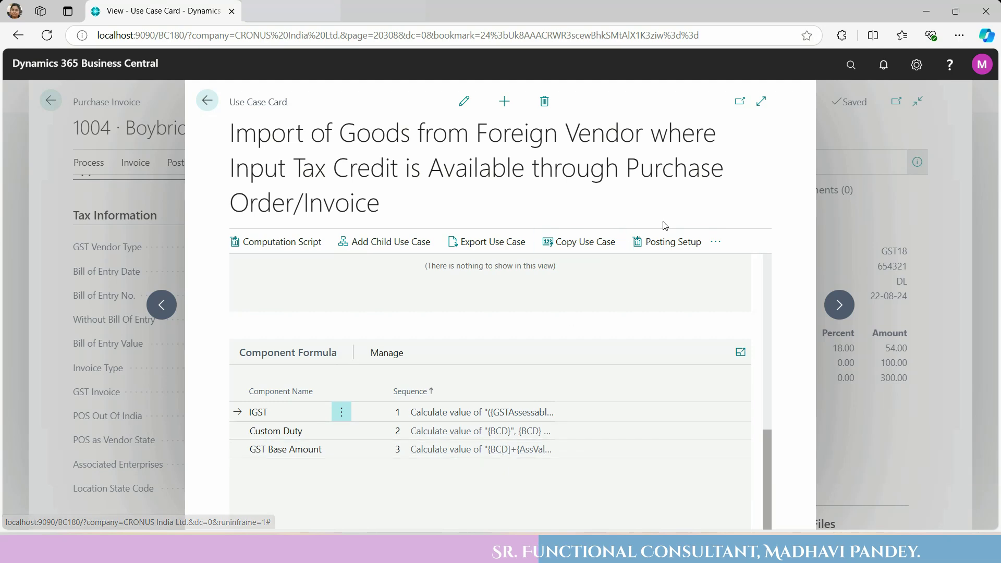
Step: Inspect the use case's posting setup for the IGST and Custom Duty reverse charge G/L fields, and return to the invoice statistics
click(667, 243)
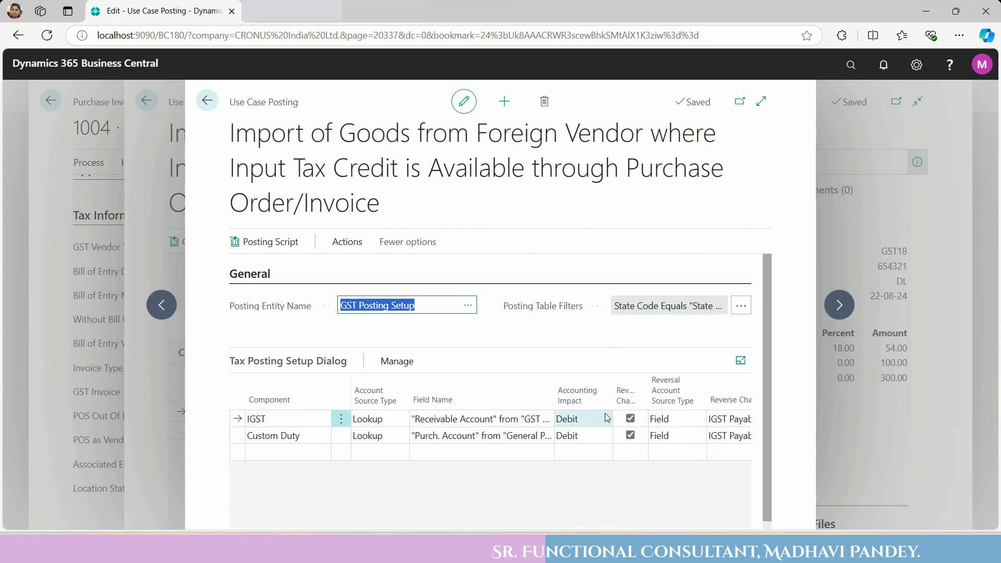
click(728, 421)
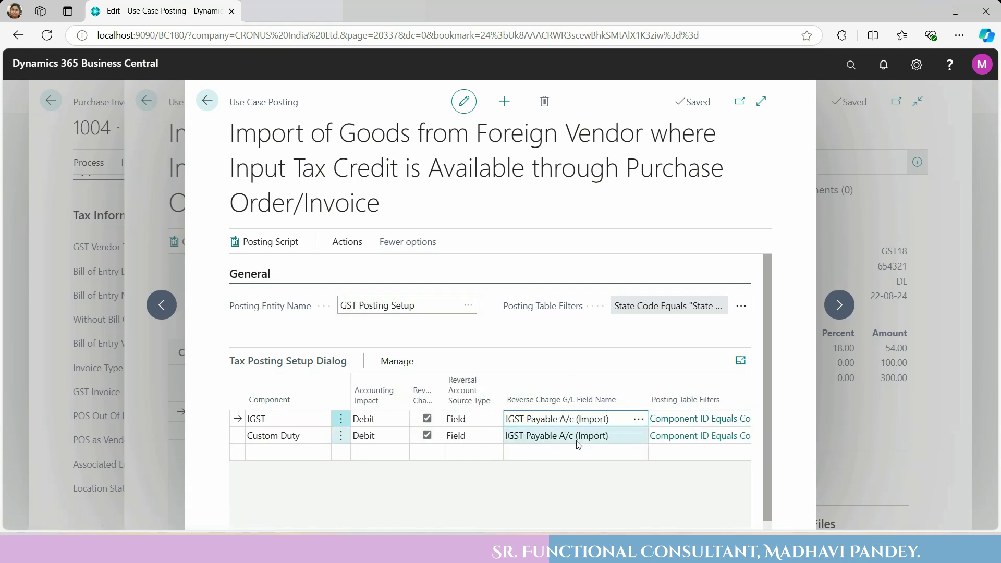
click(577, 437)
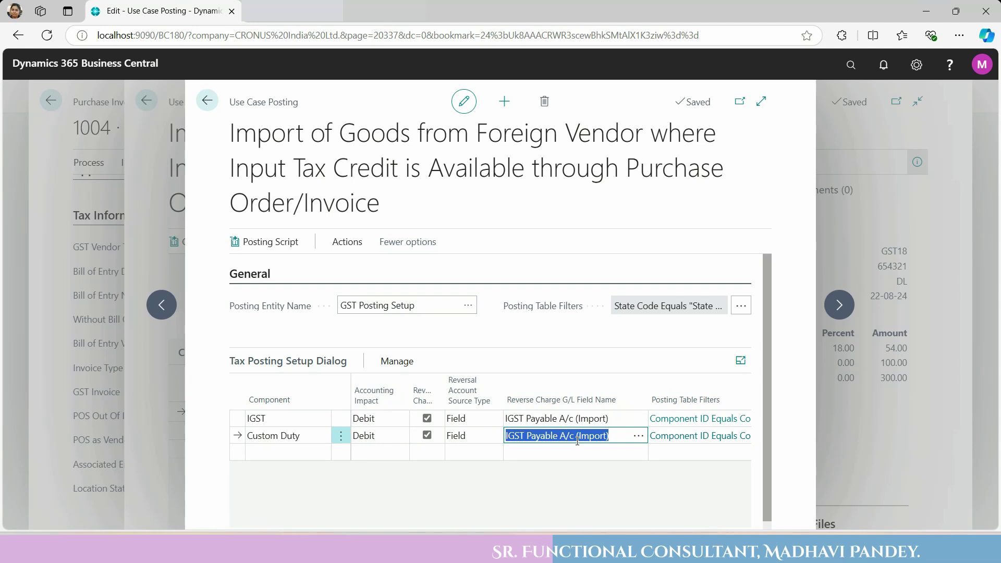
click(208, 103)
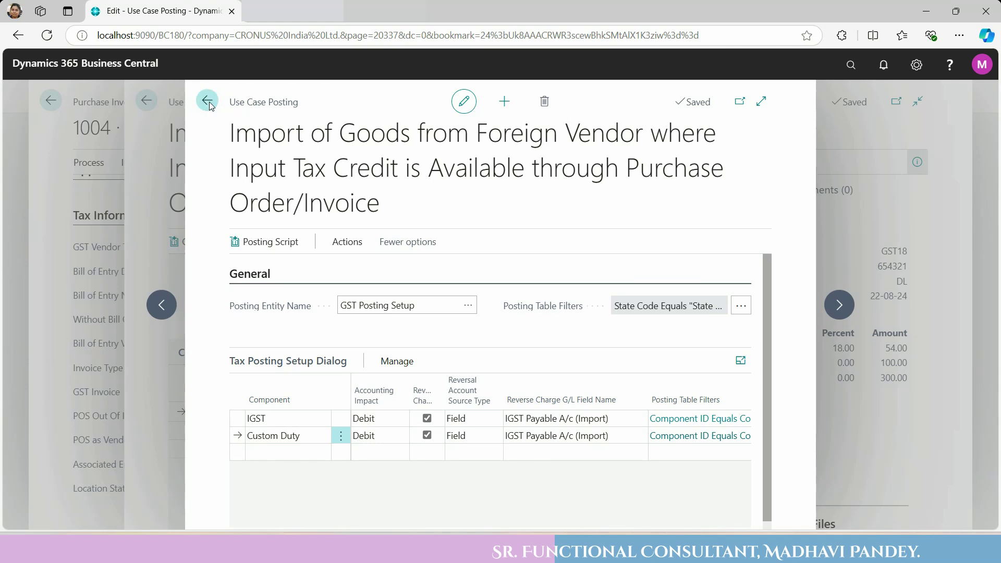
click(208, 104)
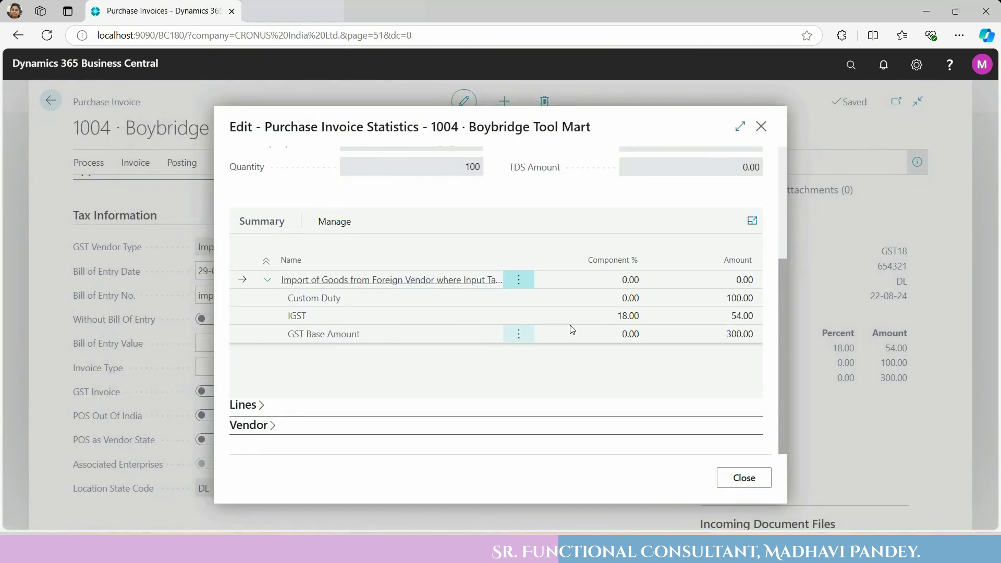
Step: Review the general totals and tax component summary in the invoice statistics, and close them
scroll(780, 199, up, 3)
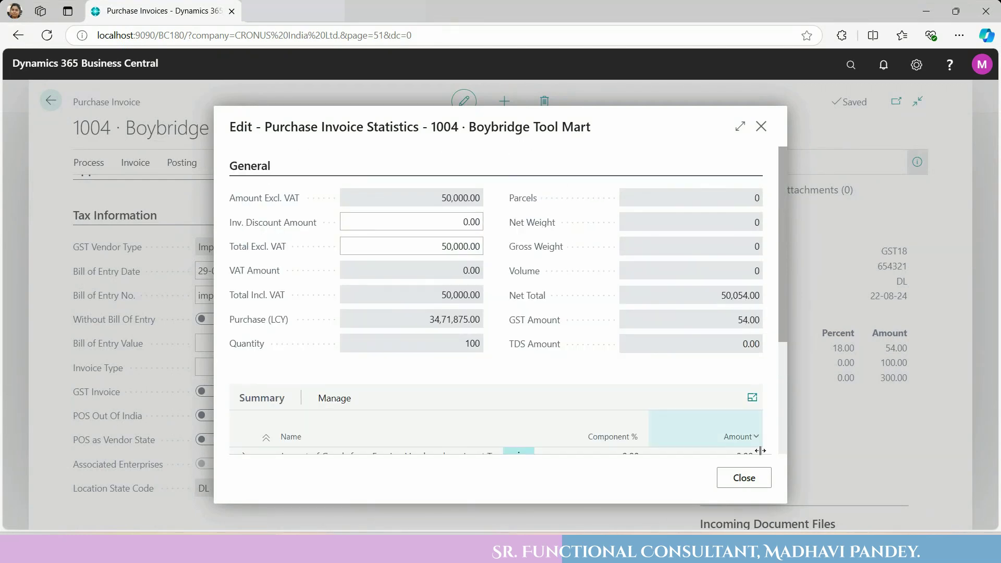
click(765, 486)
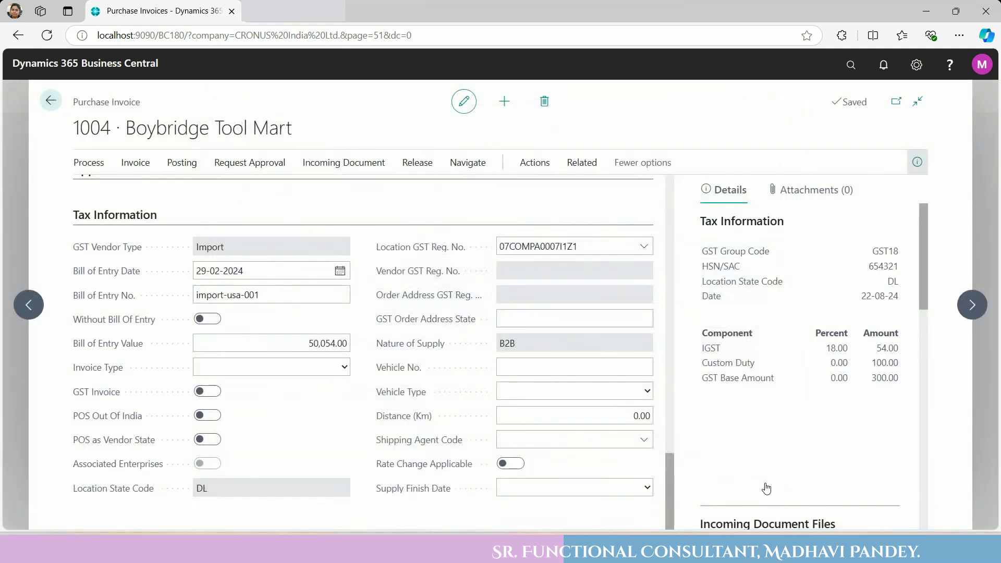
click(135, 163)
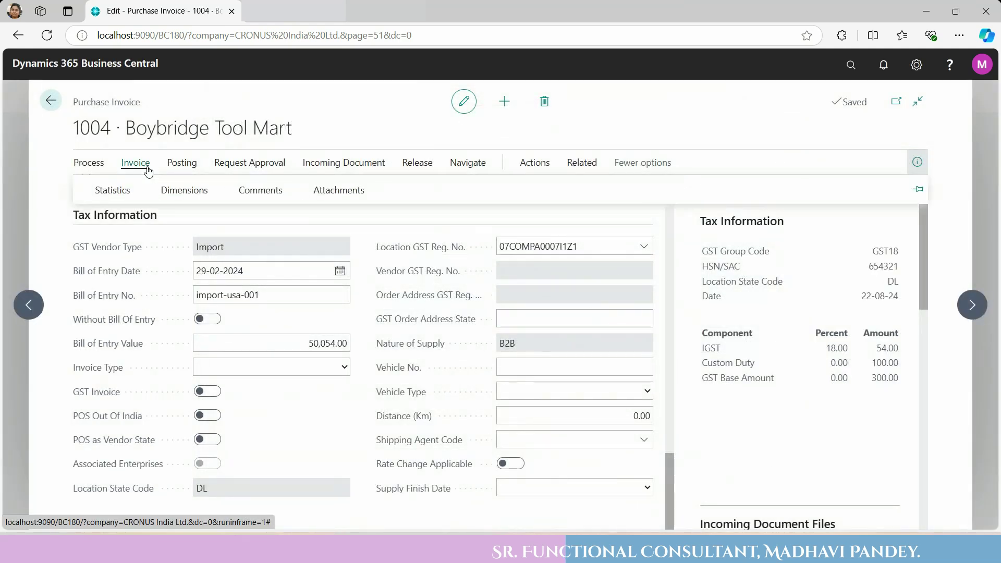
click(122, 190)
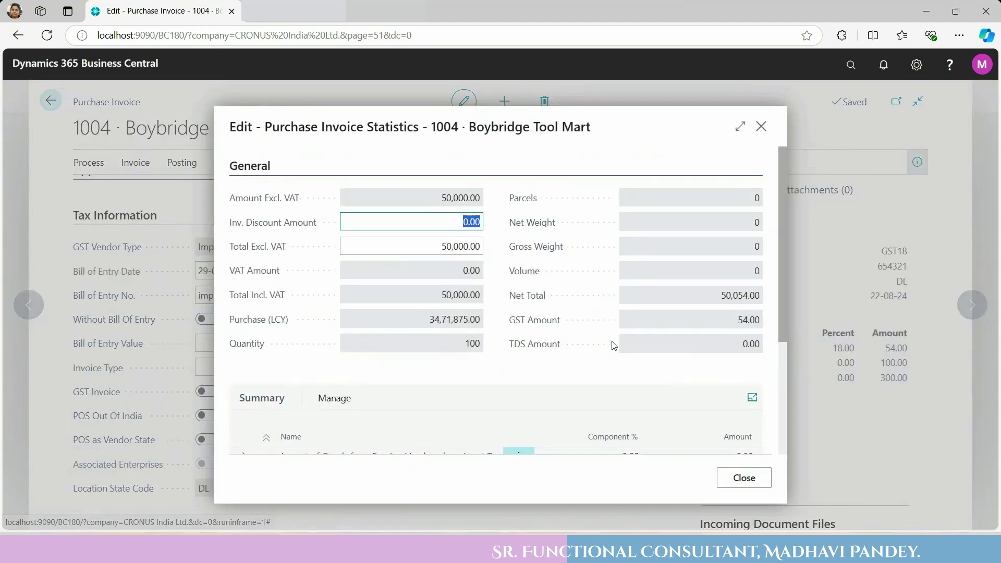
drag(785, 280, 789, 379)
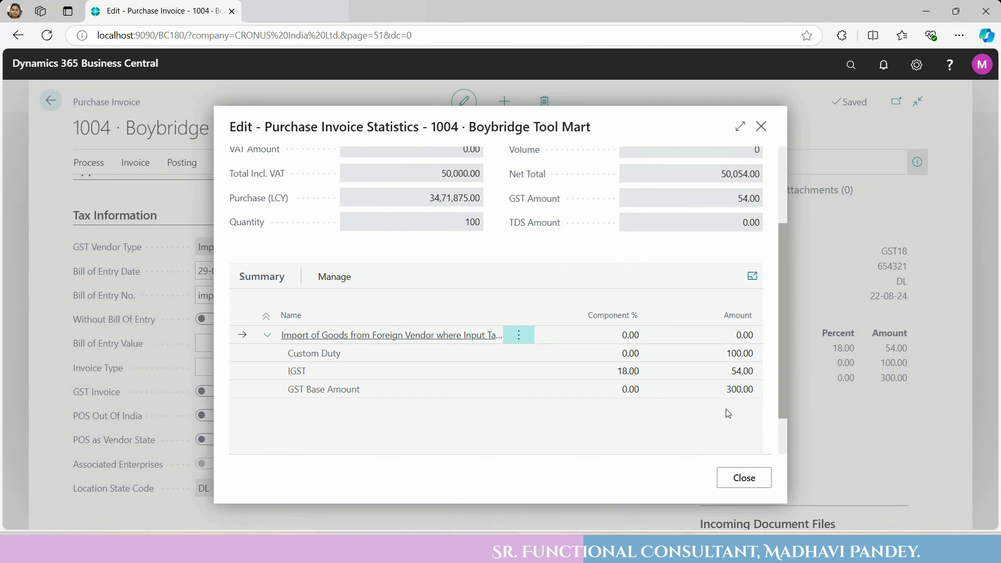
click(745, 477)
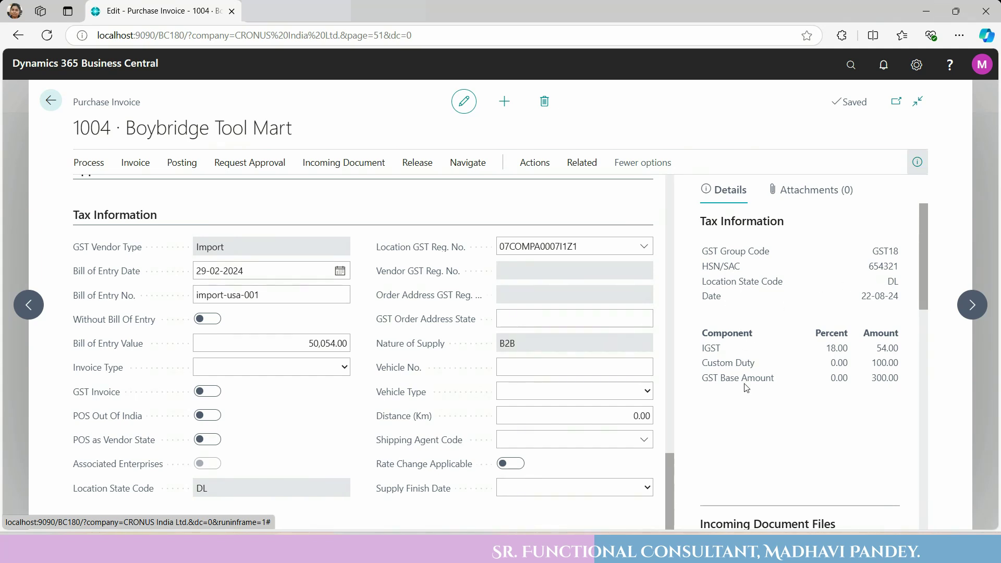
Step: Return to the invoice lines and check the item line's GST Group Code and HSN/SAC Code
click(853, 74)
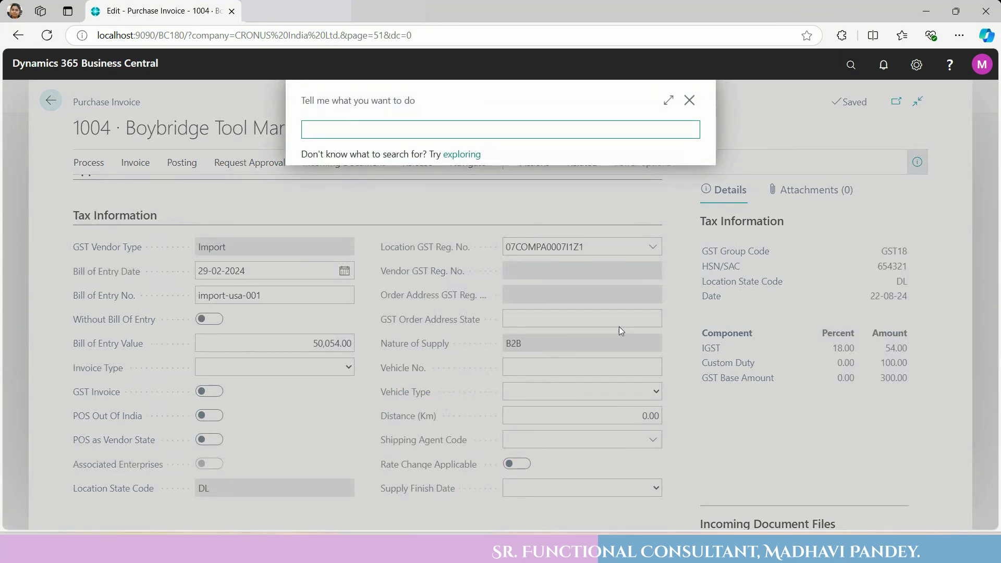
click(689, 100)
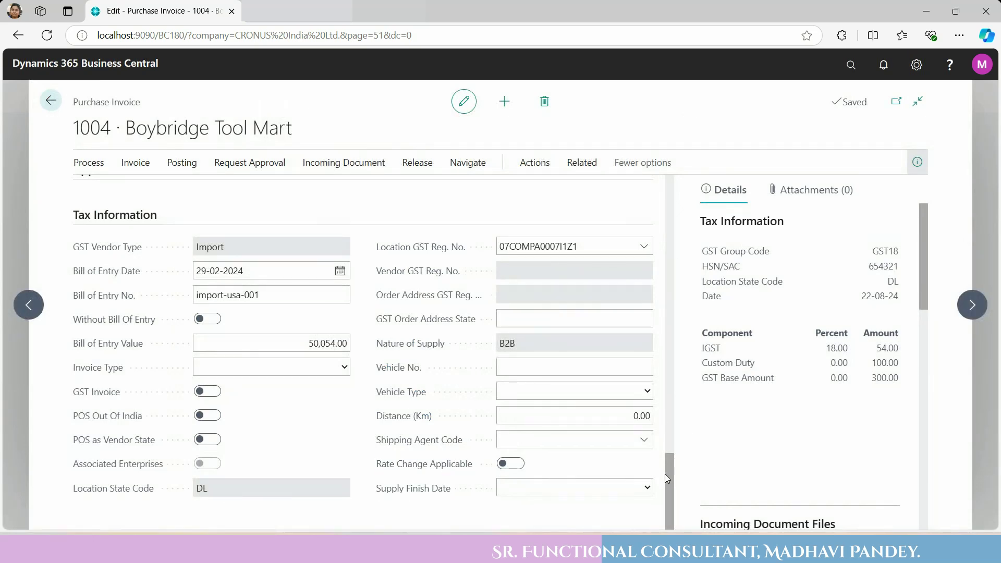
drag(669, 481, 669, 269)
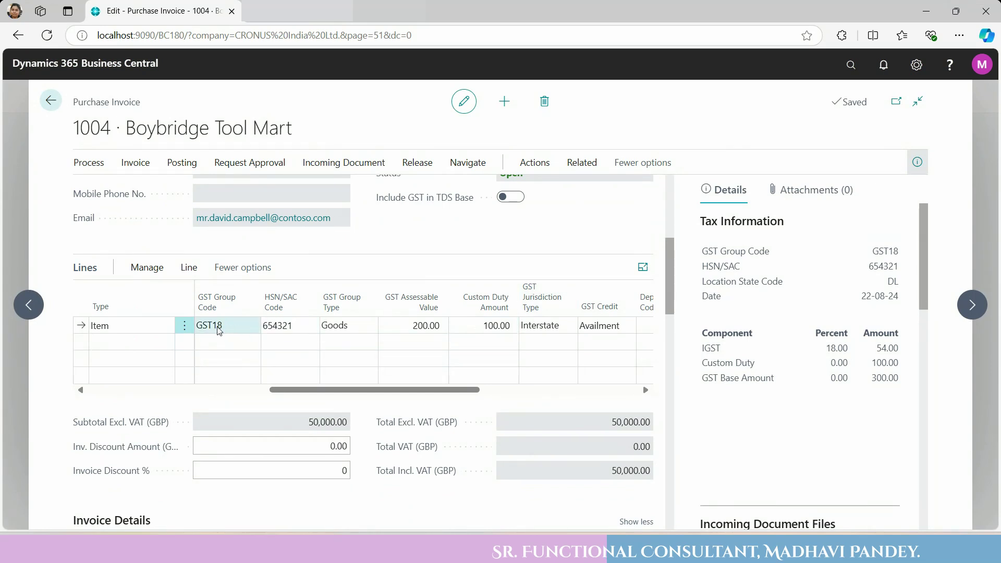
click(290, 330)
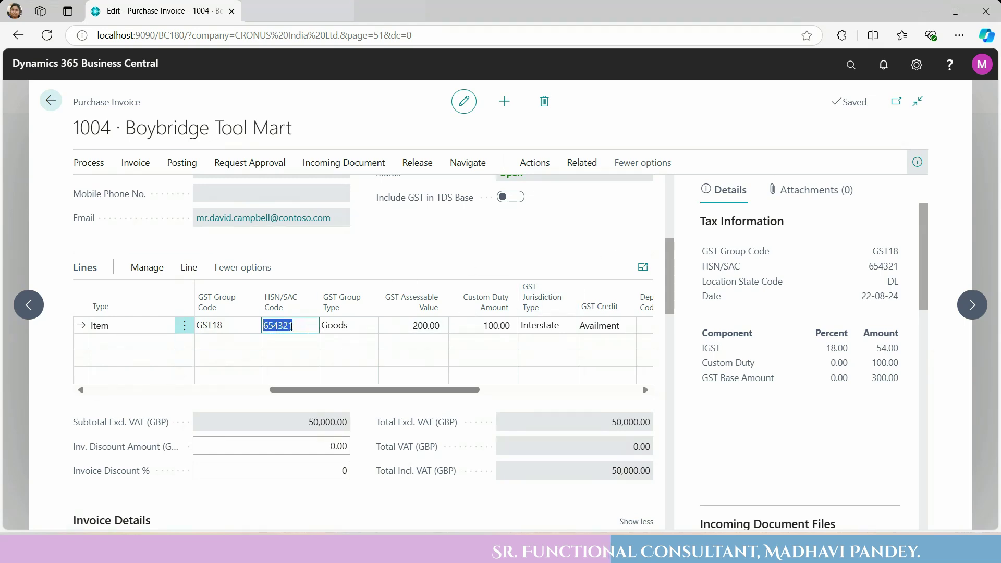
Step: Find the Tax Types list and open the tax rates for the GST tax type
click(851, 66)
text(t)
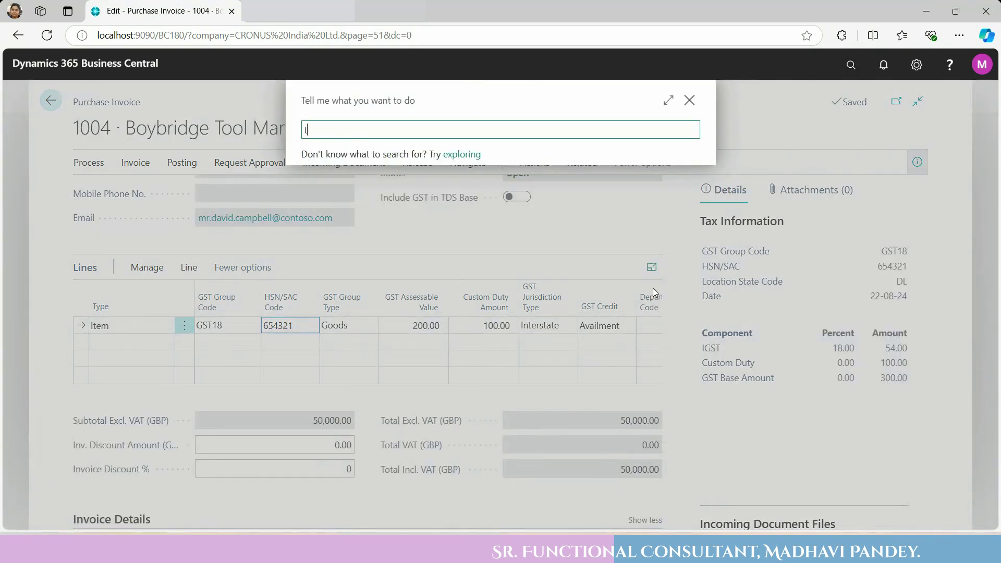
text(ax ty)
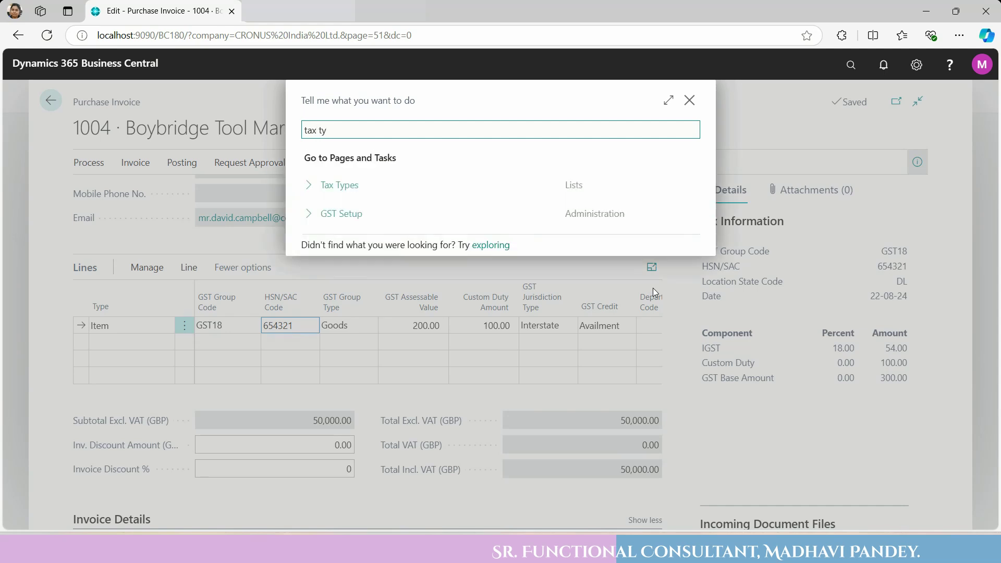
click(351, 185)
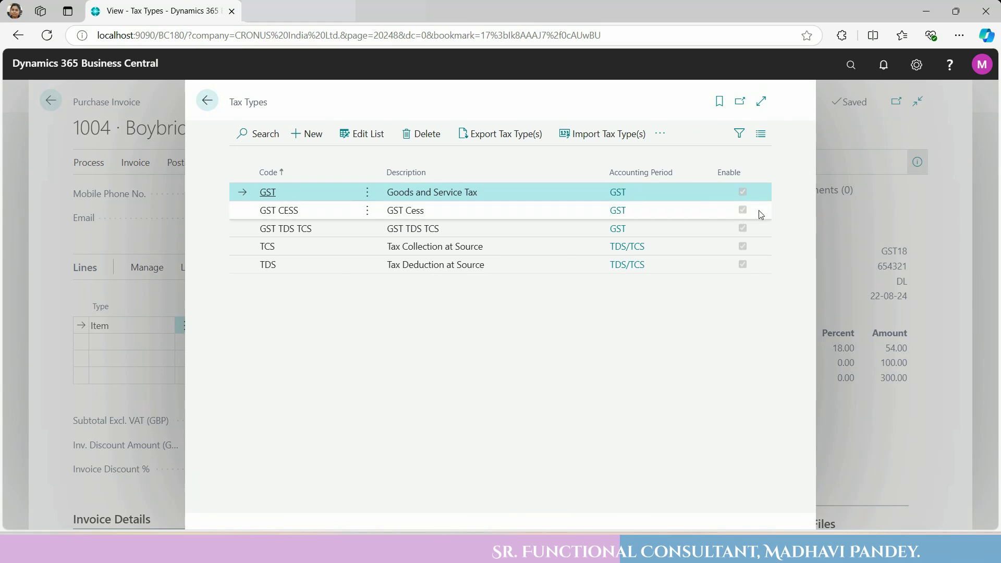
click(659, 133)
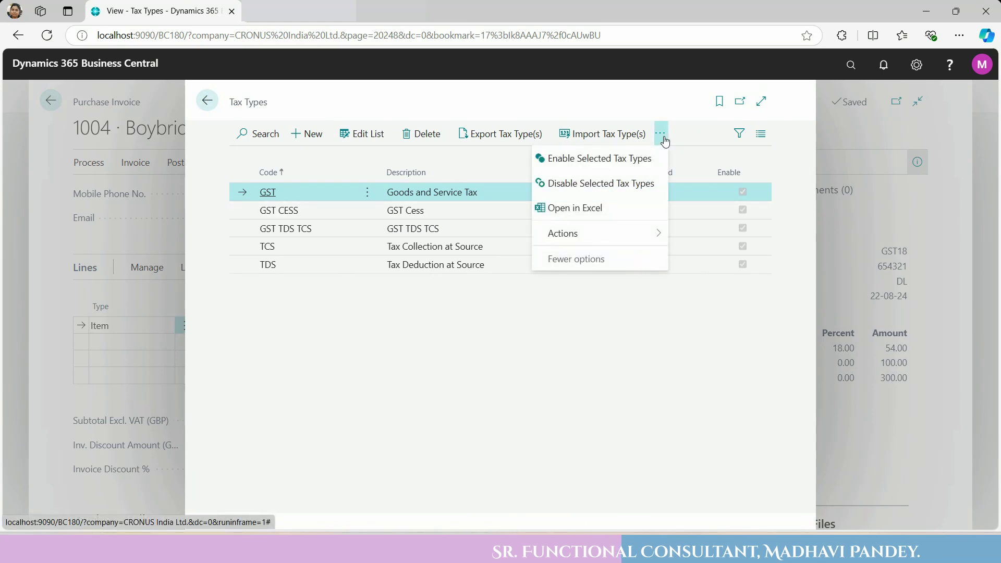
mouse_move(629, 234)
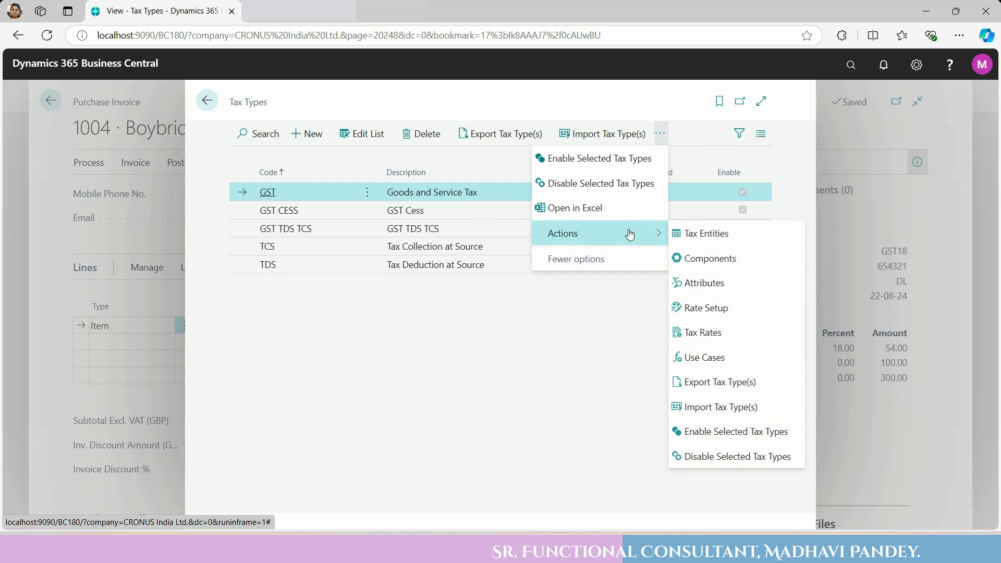
click(740, 333)
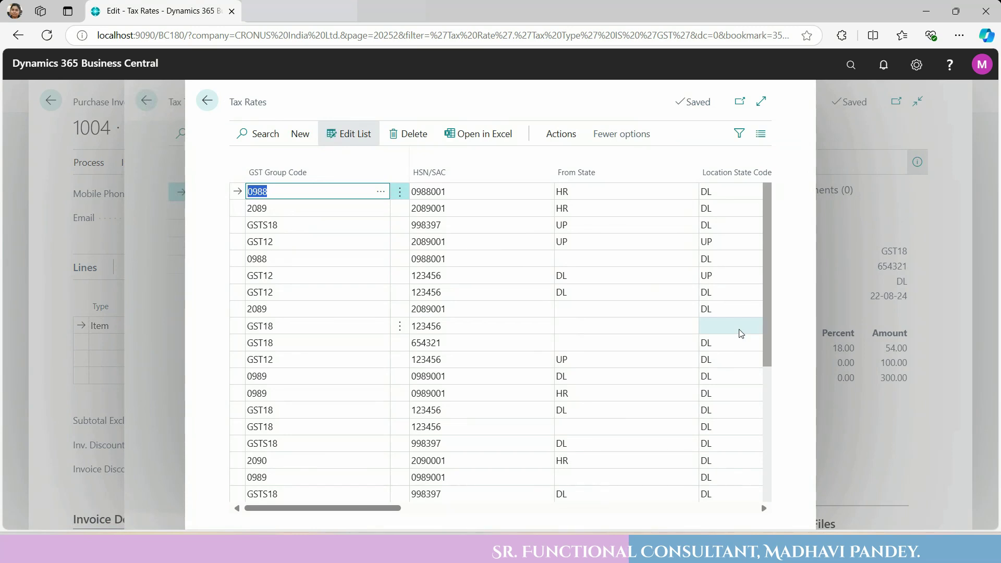
Step: Review the state codes and validity dates of the GST18 tax rate line for HSN/SAC 654321
drag(764, 224, 765, 194)
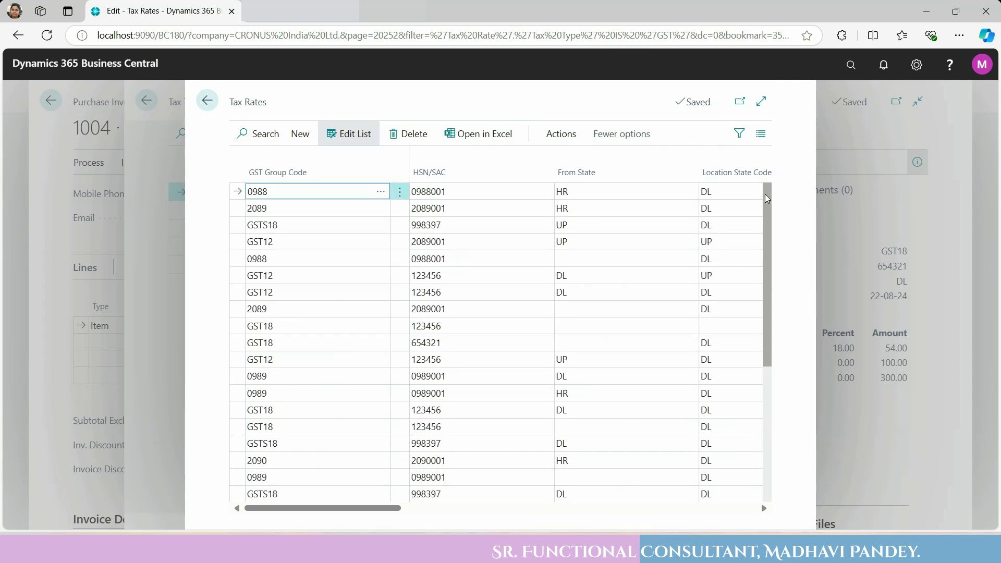
click(318, 344)
click(476, 344)
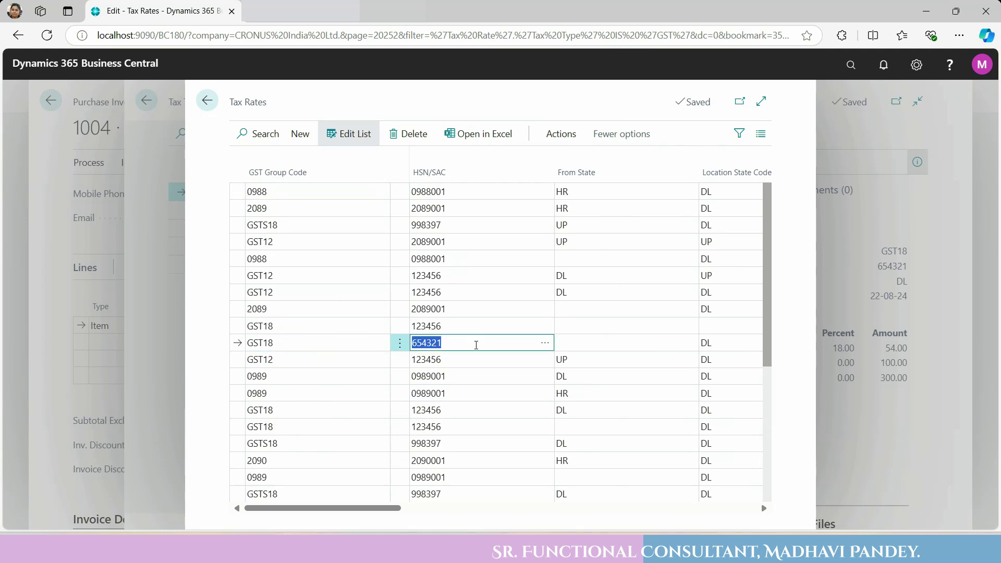
click(579, 341)
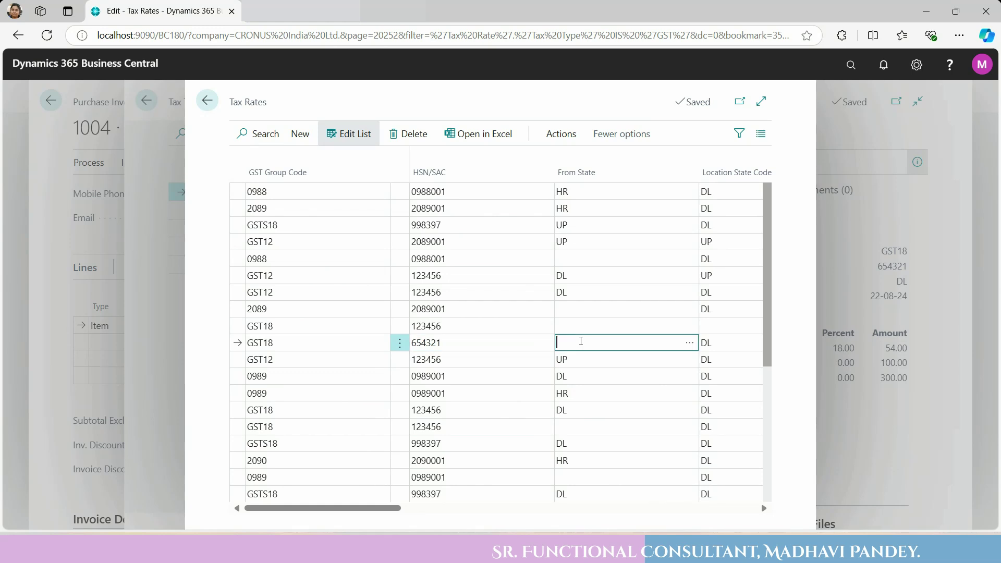
click(238, 344)
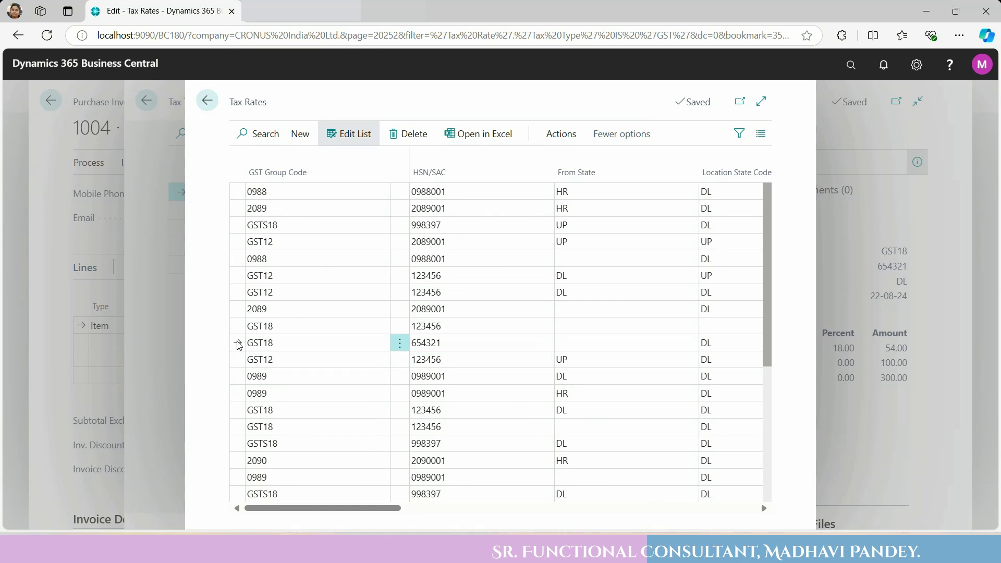
click(509, 341)
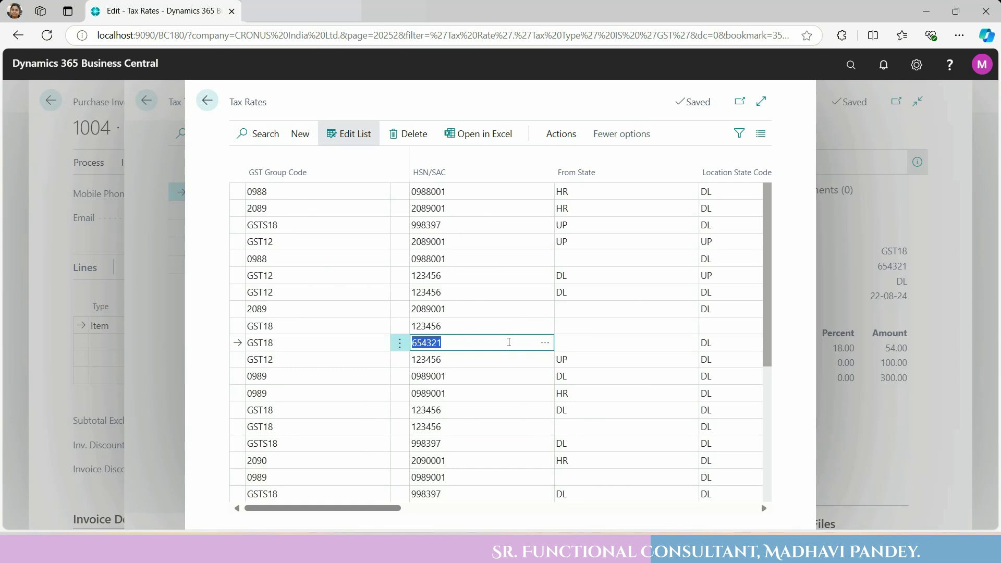
click(569, 342)
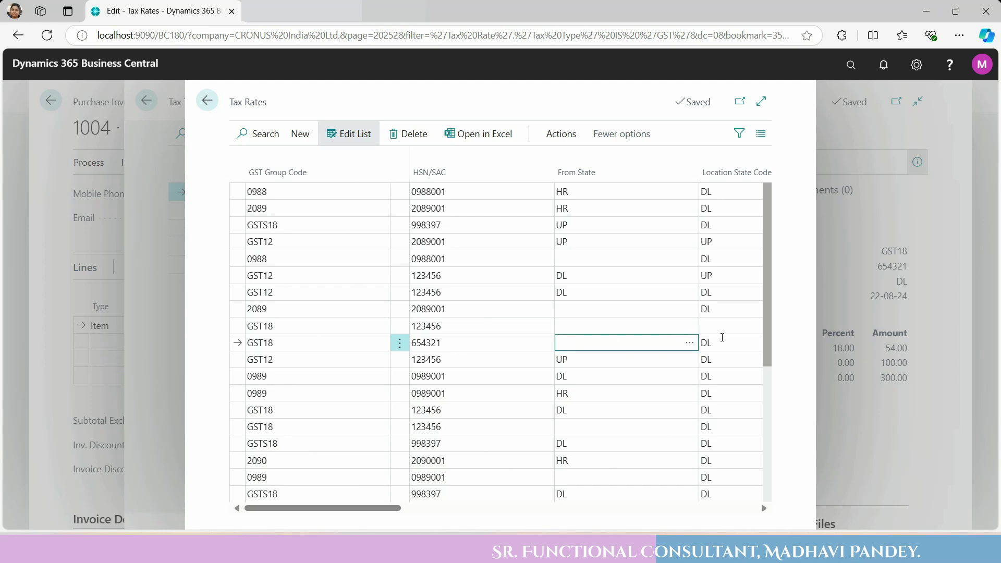
key(Tab)
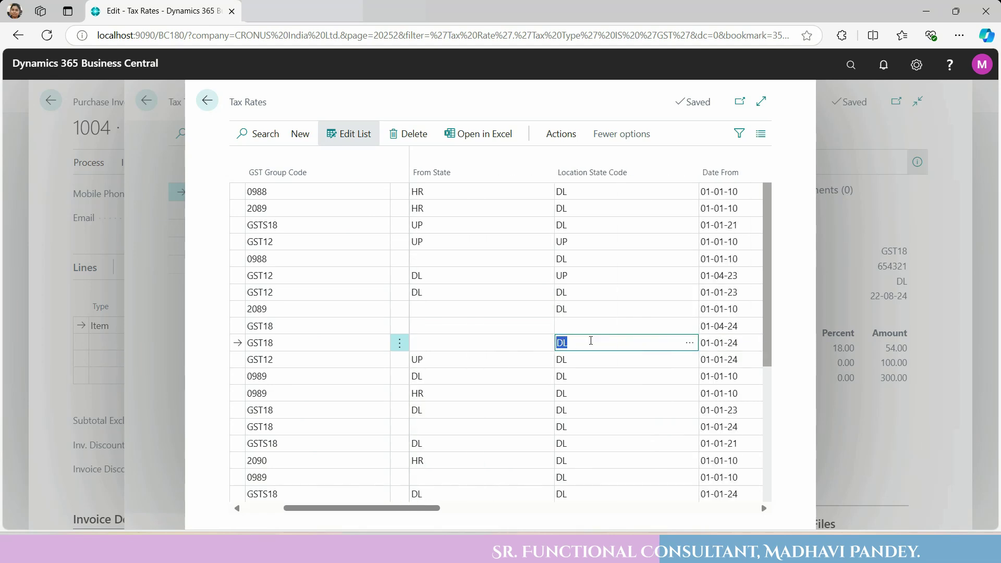
click(481, 349)
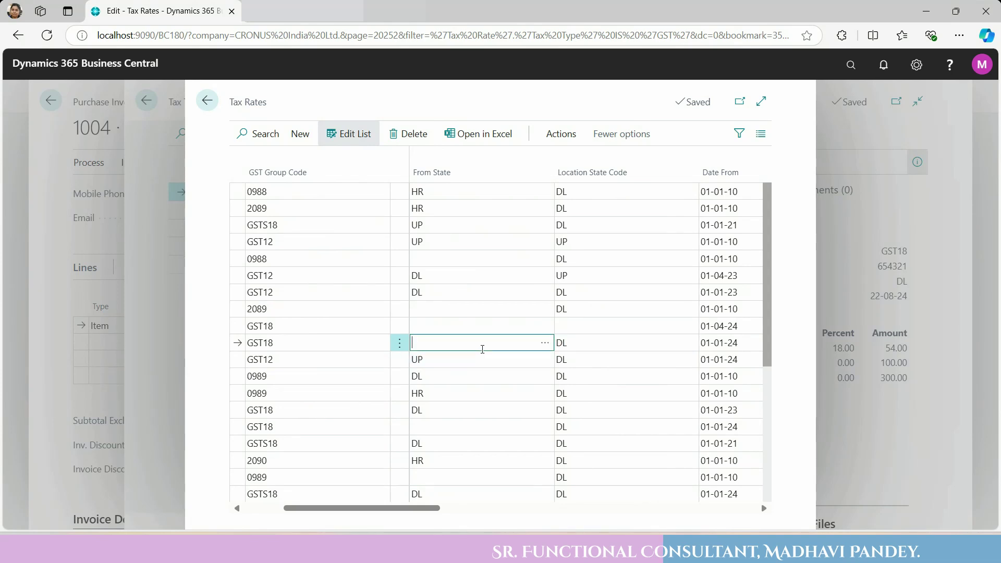
click(588, 348)
key(Tab)
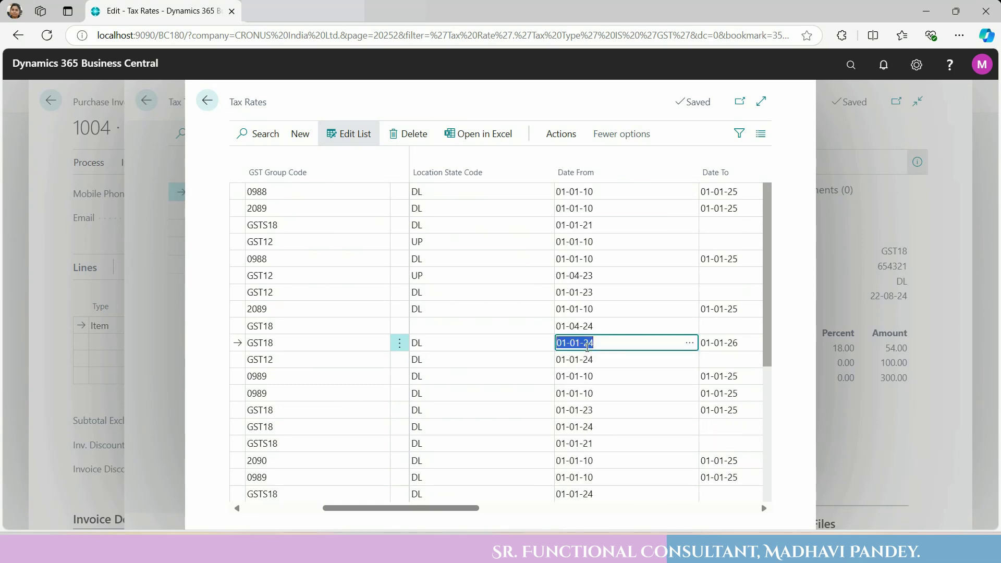
key(Tab)
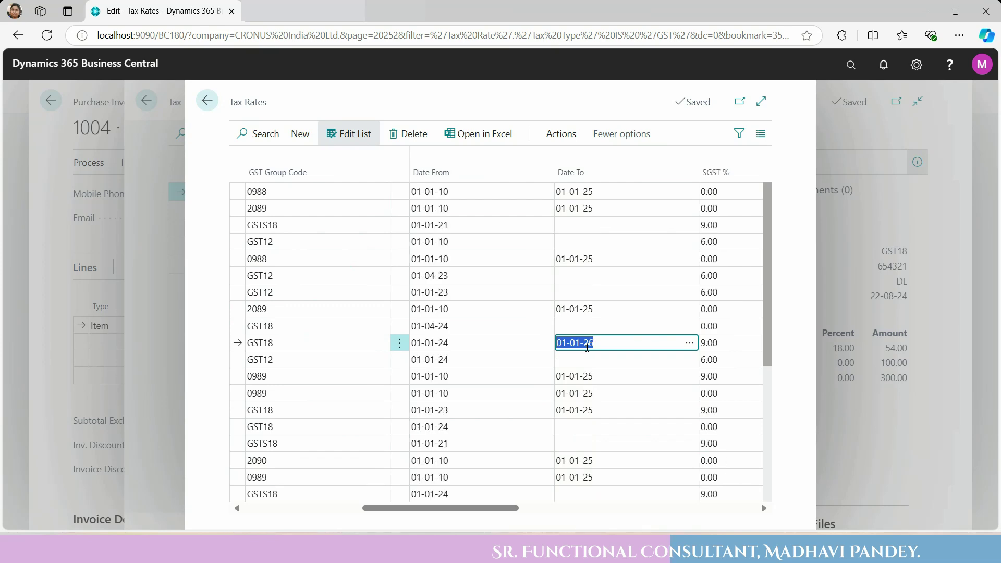
Step: Set both the SGST % and CGST % of the GST18 rate line for HSN/SAC 654321 to 0
key(Tab)
text(0)
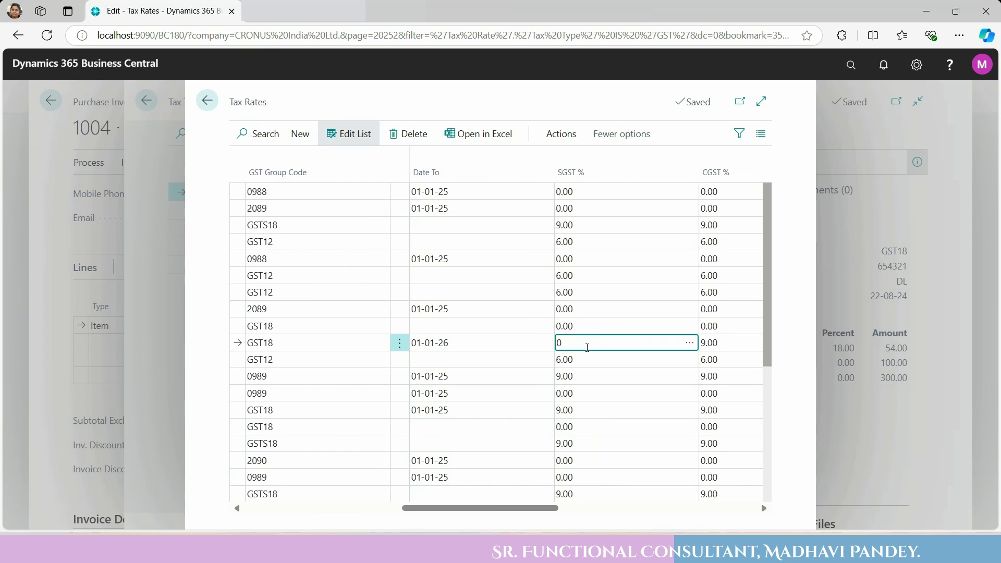
key(Tab)
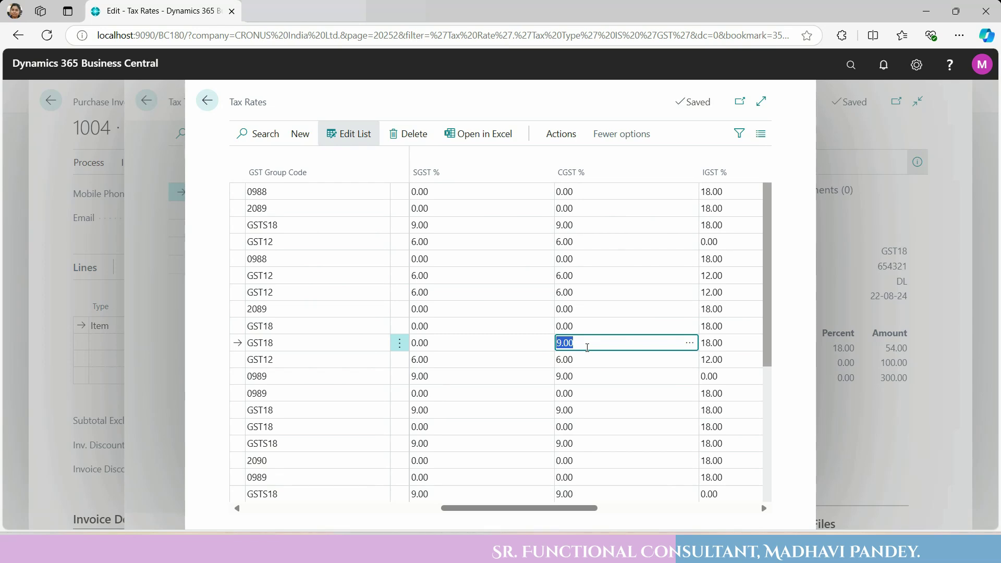
text(0)
key(Tab)
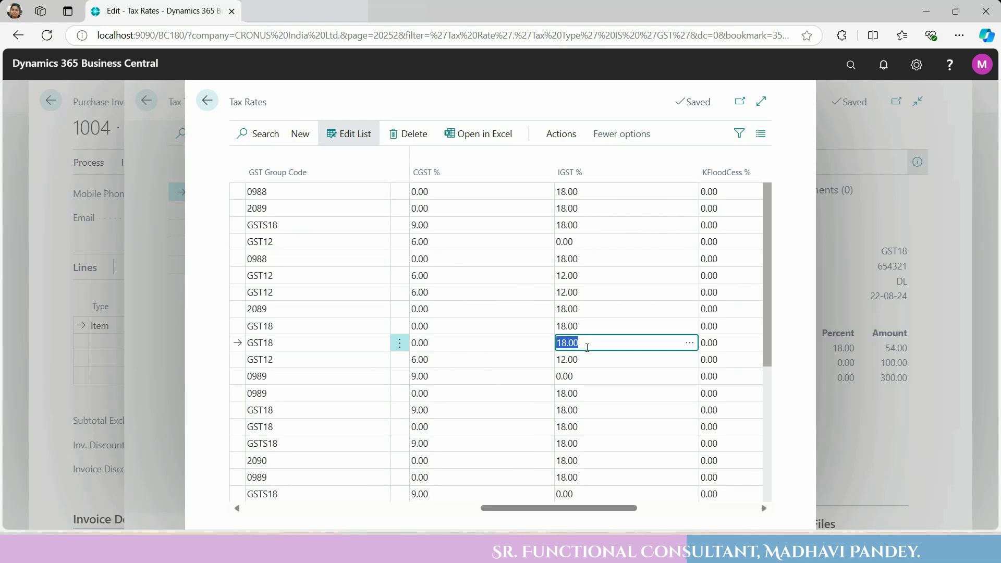
Step: Recheck the GST18 rate line's IGST %, GST group, HSN/SAC, From State and Location State Code
click(237, 346)
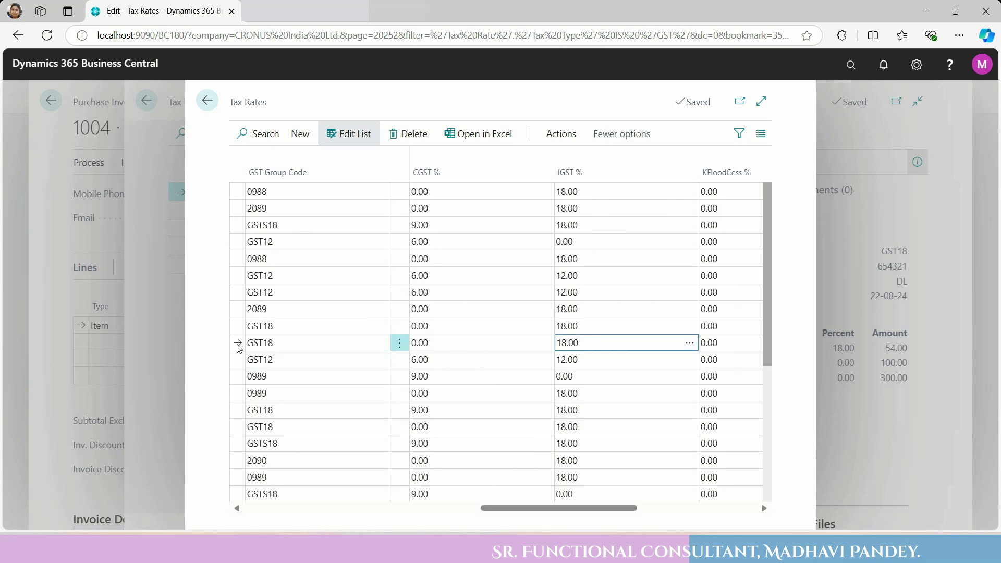
click(601, 344)
drag(633, 505, 315, 527)
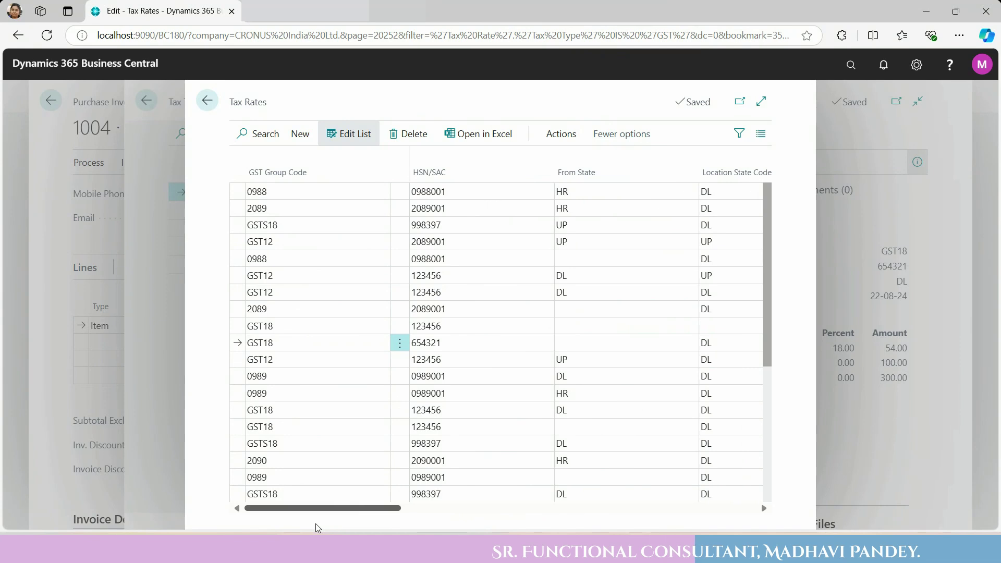
click(298, 339)
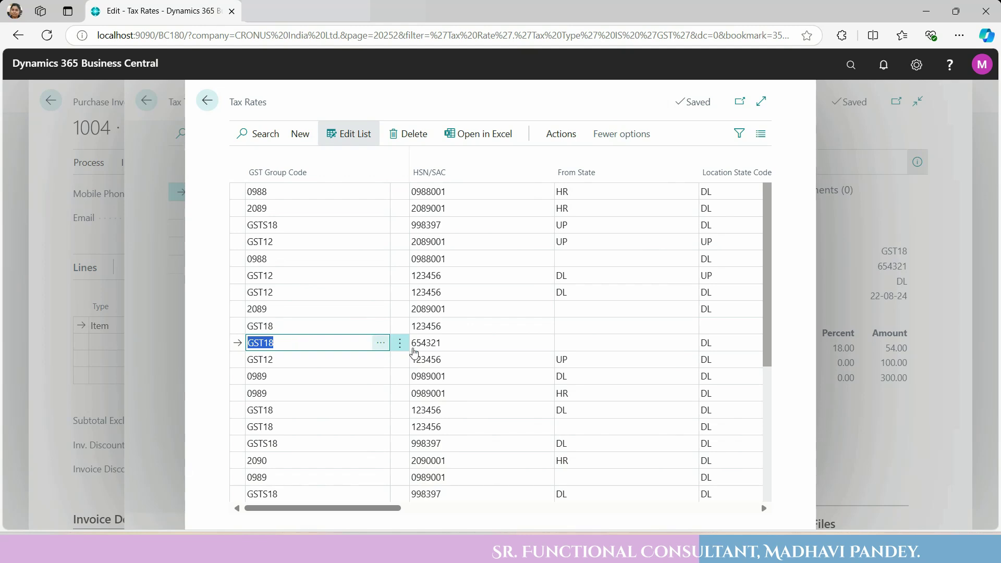
click(465, 342)
click(577, 339)
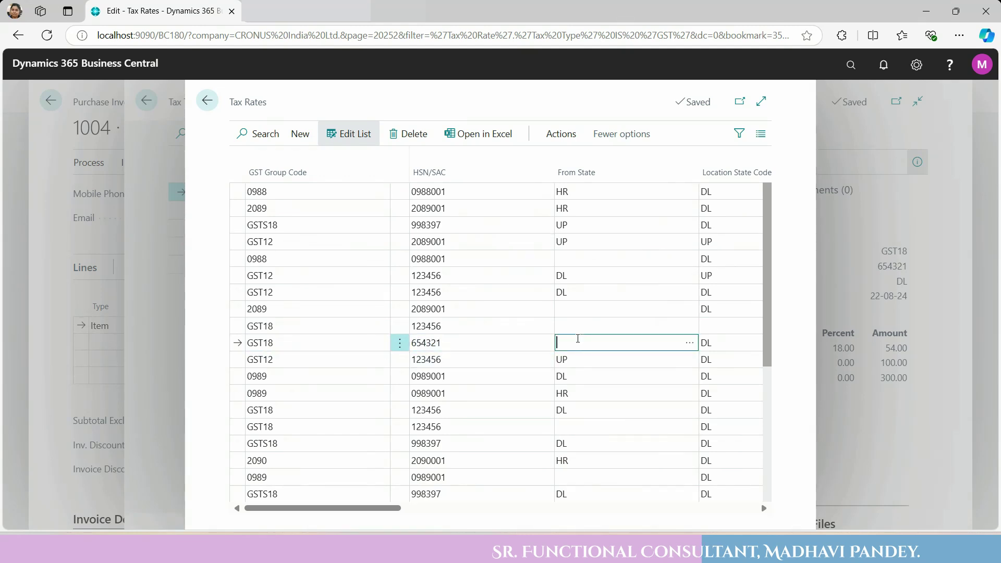
click(727, 342)
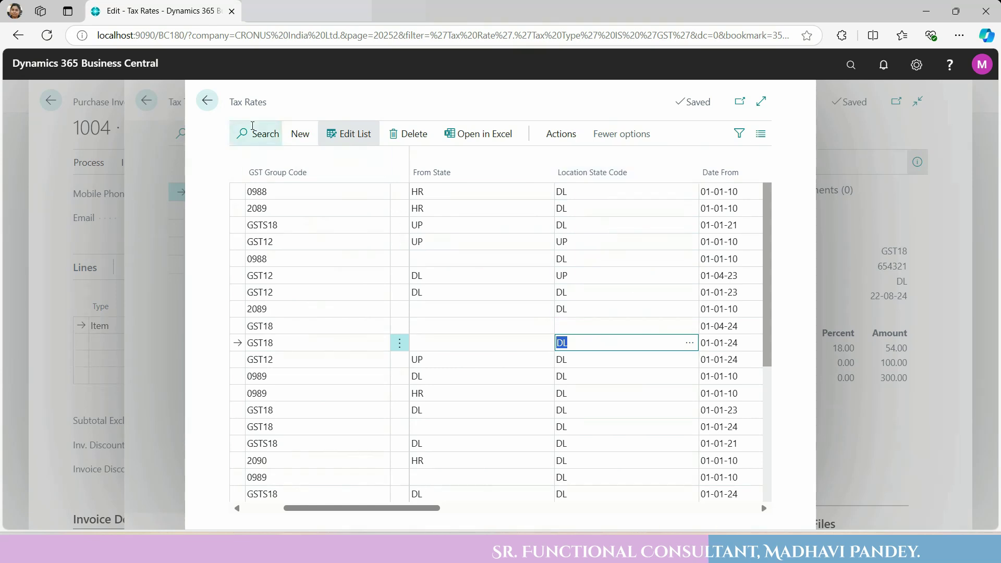
Step: Return to the purchase invoice, check the item line's HSN/SAC Code, and preview the invoice posting
click(209, 104)
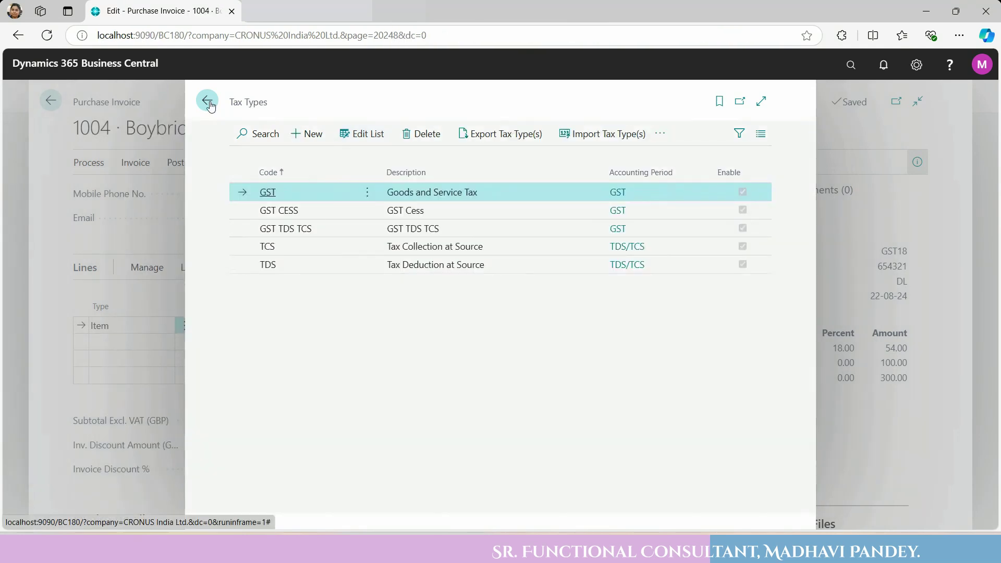
click(209, 104)
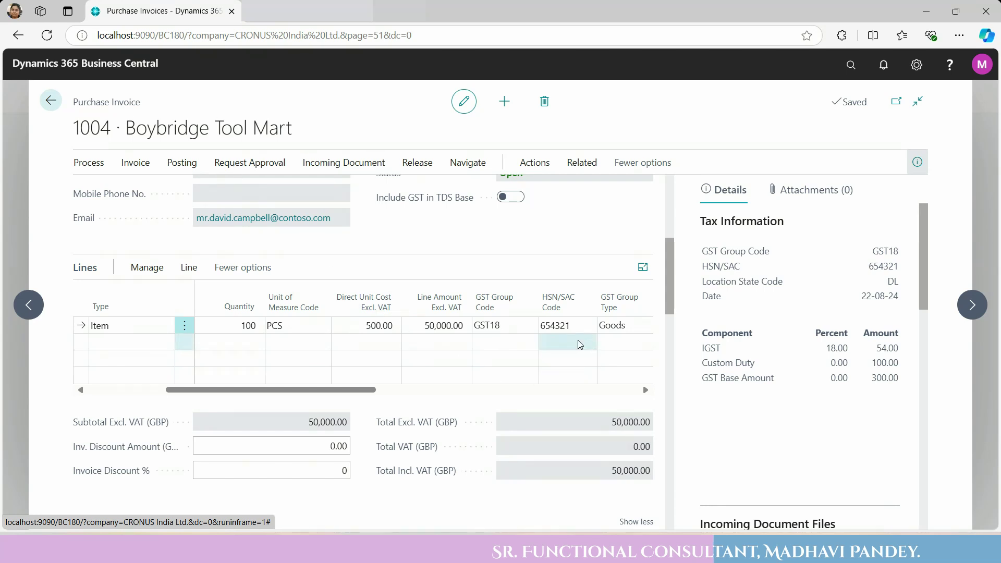
click(585, 326)
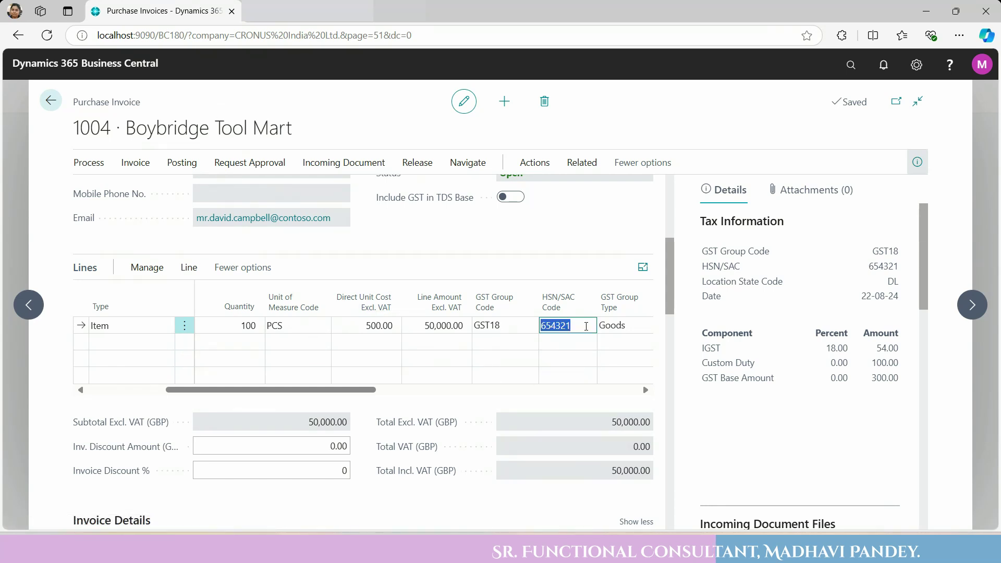
click(183, 167)
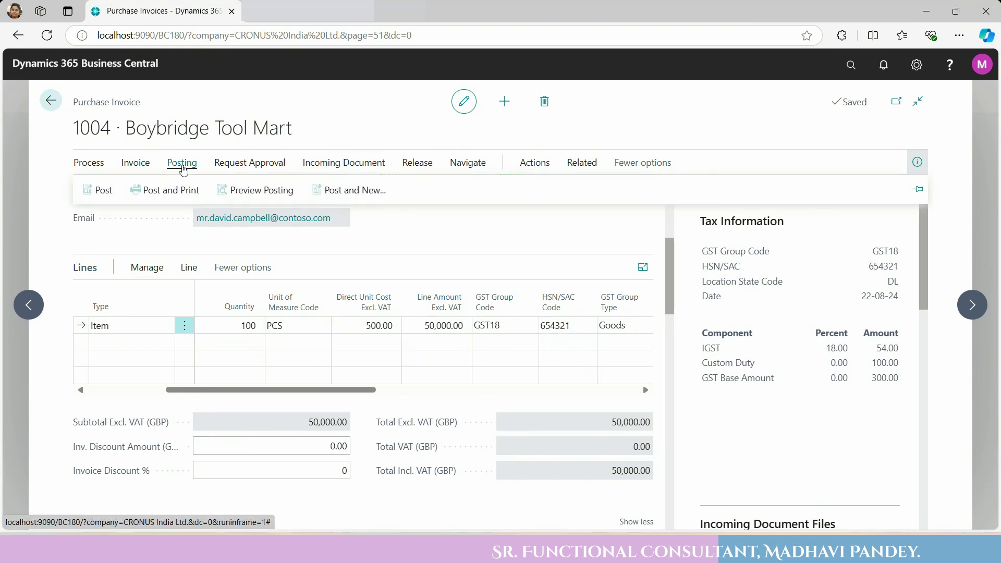
click(259, 191)
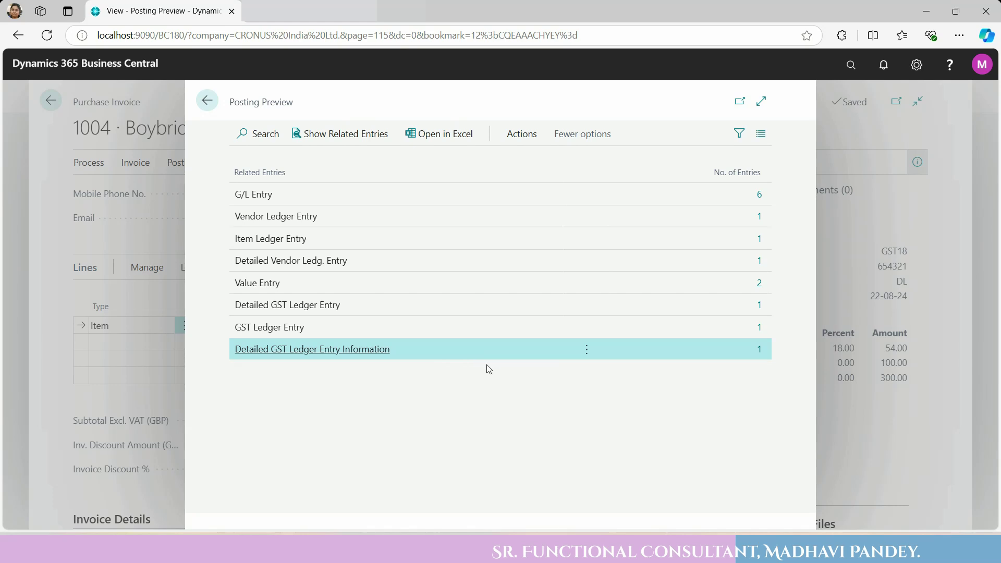
Step: Examine the previewed G/L entries sorted by amount in descending order, and return to the posting preview
click(759, 196)
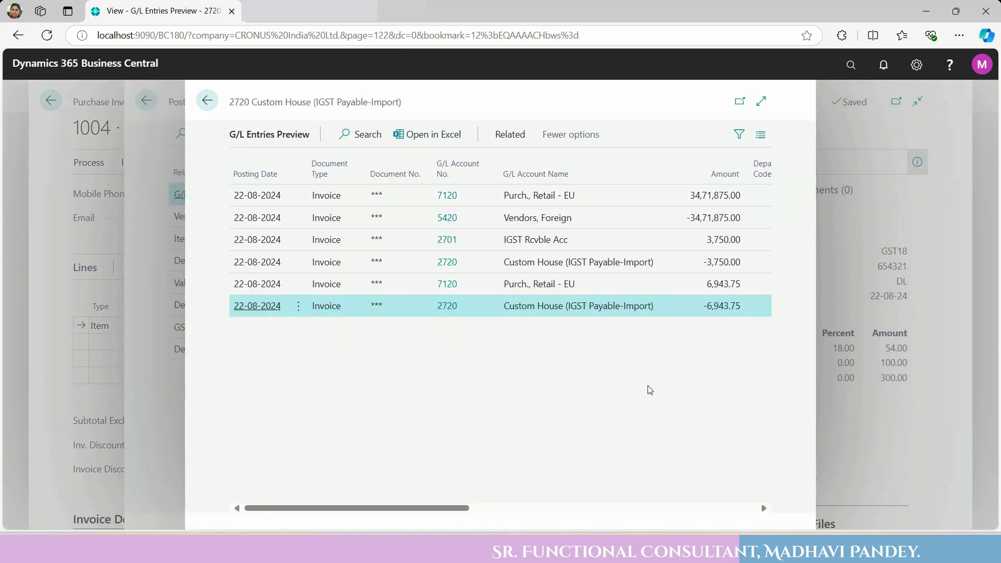
click(743, 178)
click(715, 225)
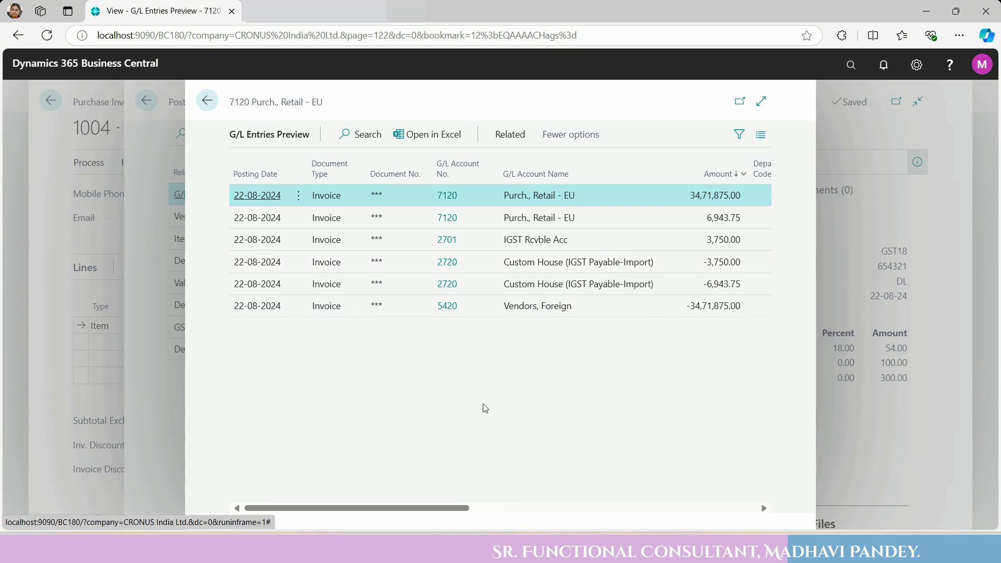
click(208, 102)
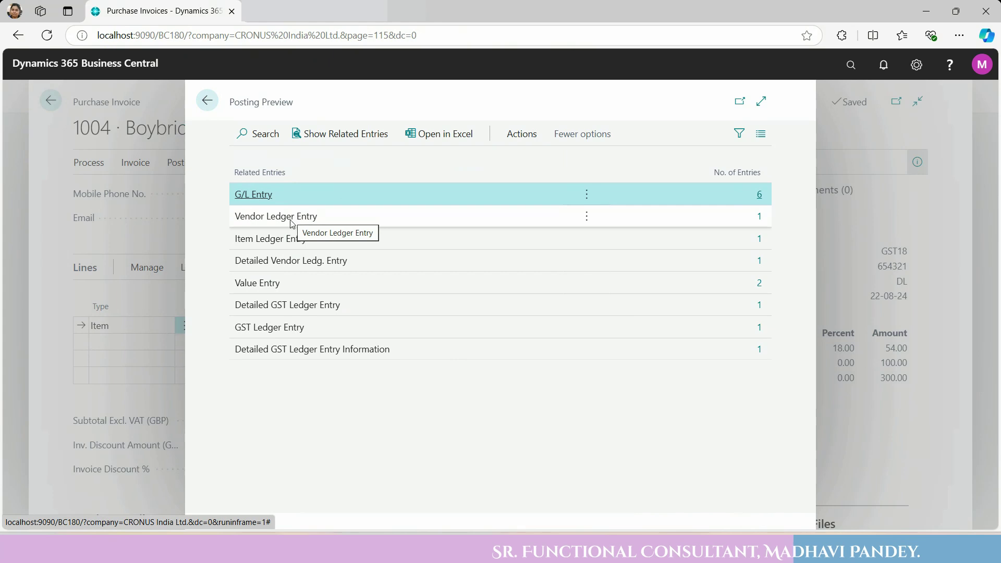
Step: Review the previewed detailed vendor ledger entry through its due date, and return to the posting preview
click(758, 261)
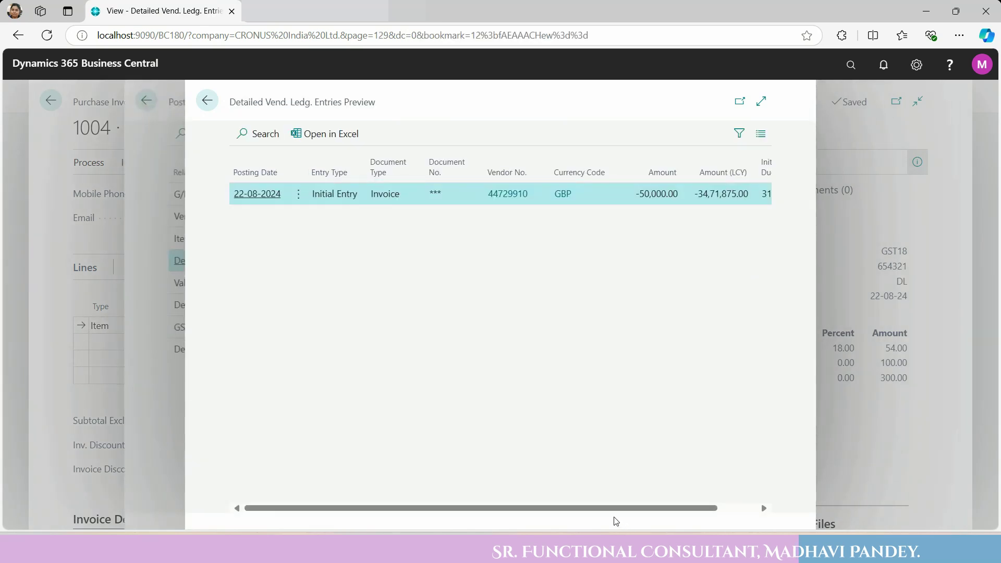
drag(585, 513, 623, 514)
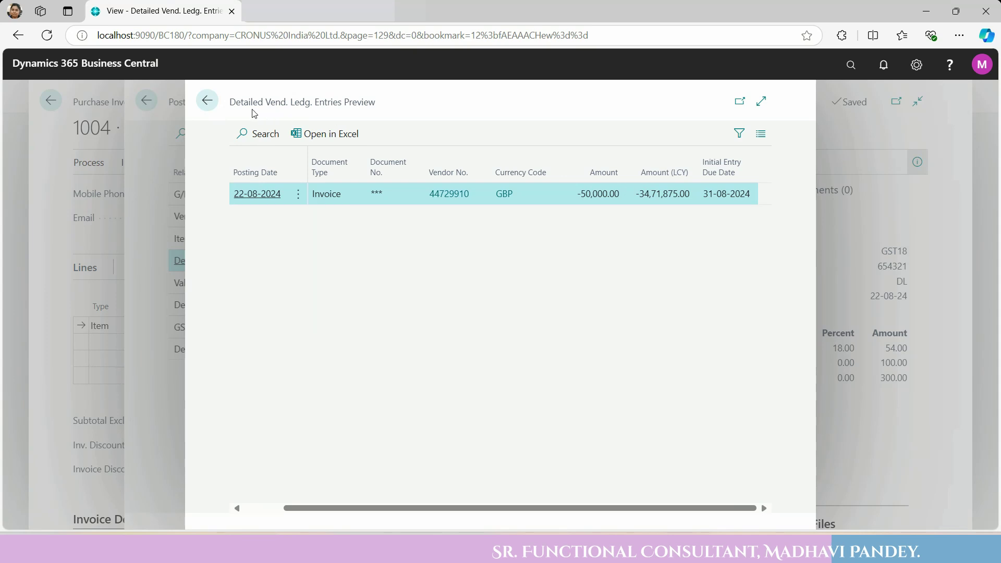
click(208, 102)
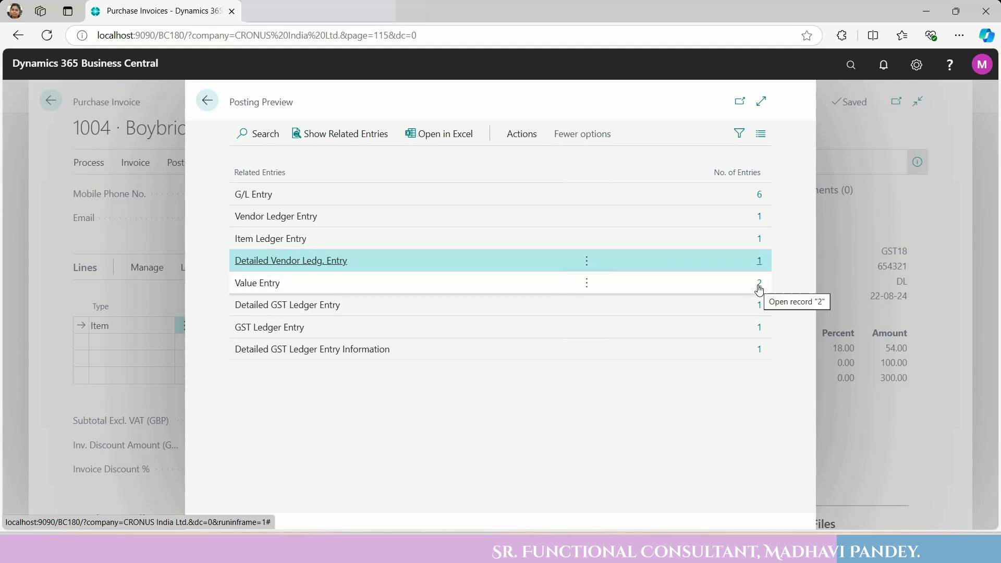
Step: Examine the previewed detailed GST ledger entry from its HSN/SAC code through custom duty amount to currency factor, and close the posting preview
click(759, 305)
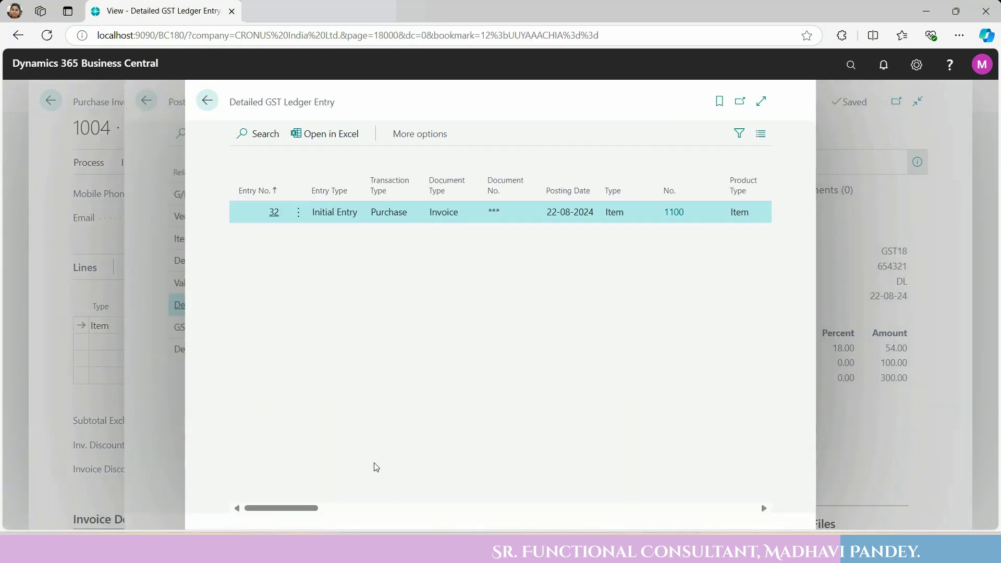
drag(303, 515, 362, 515)
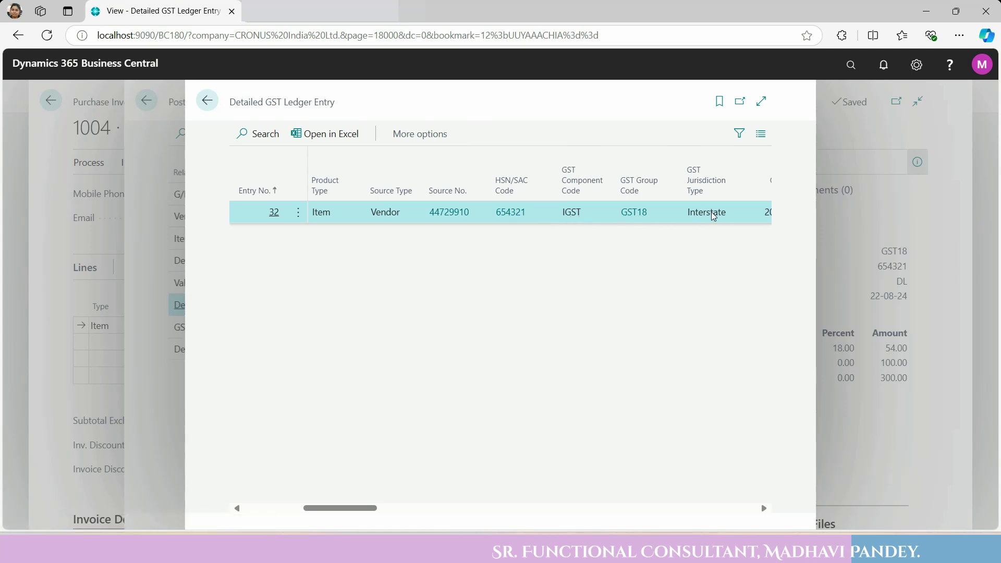
drag(346, 510, 391, 514)
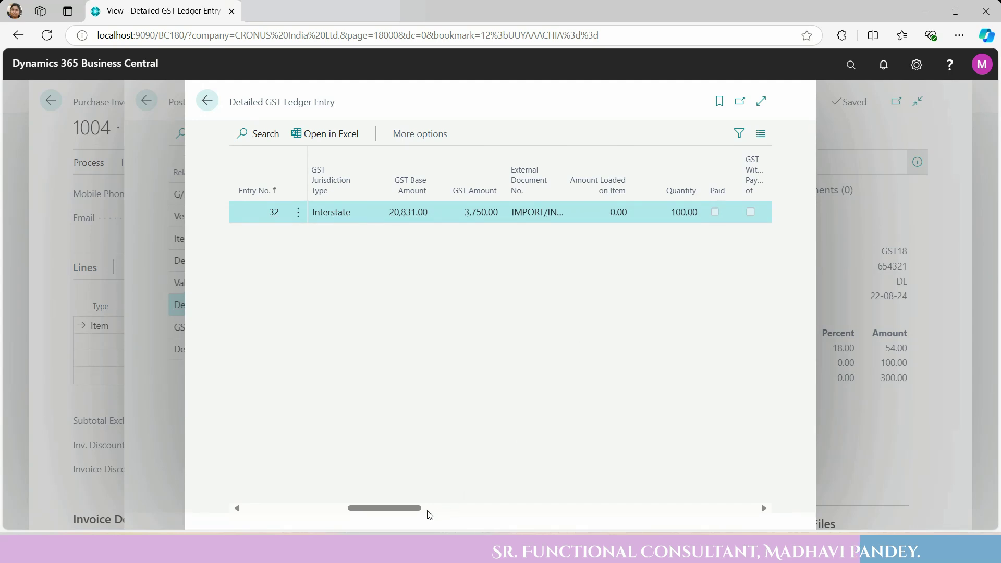
drag(419, 507, 544, 495)
scroll(562, 493, right, 5)
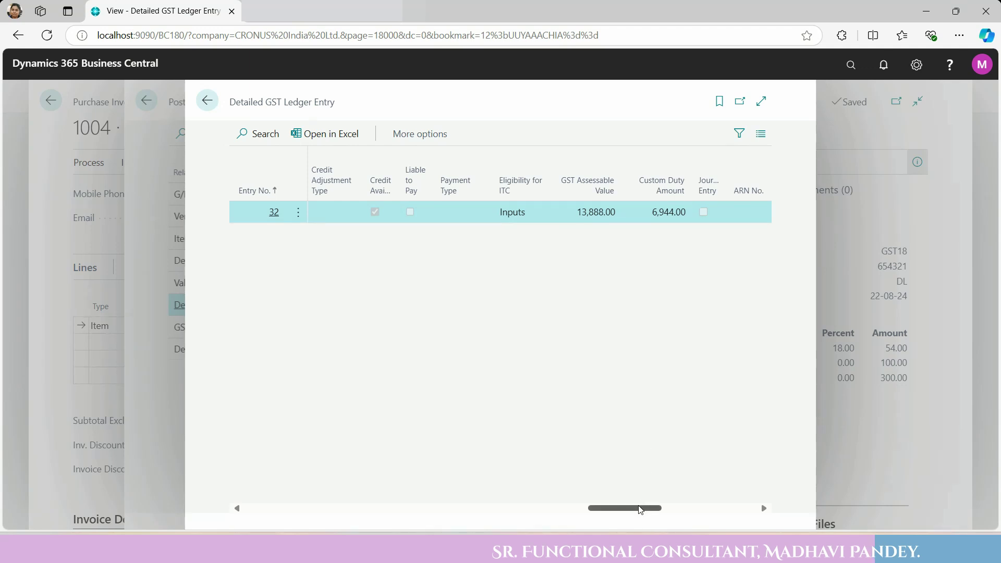
drag(640, 509, 663, 506)
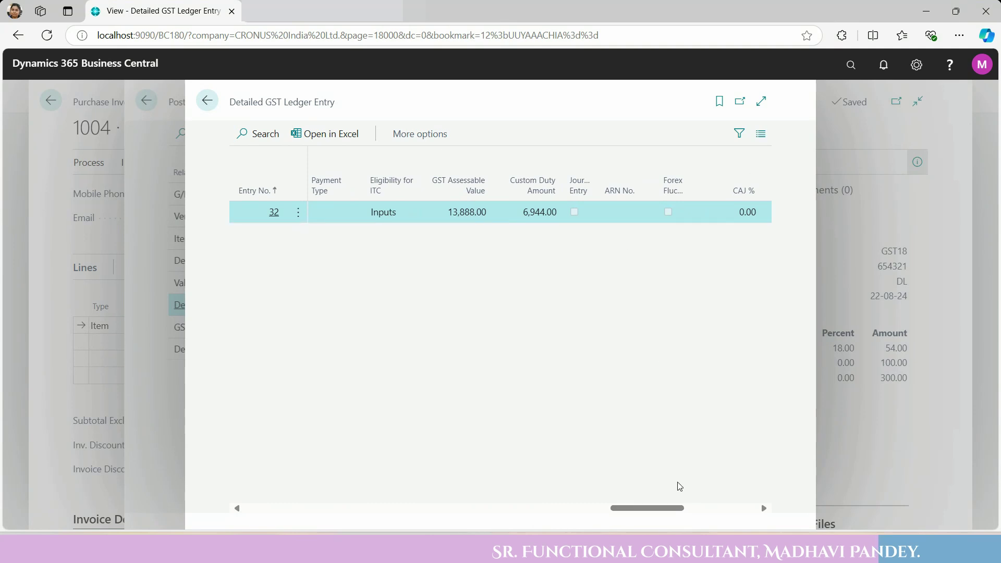
drag(670, 507, 743, 507)
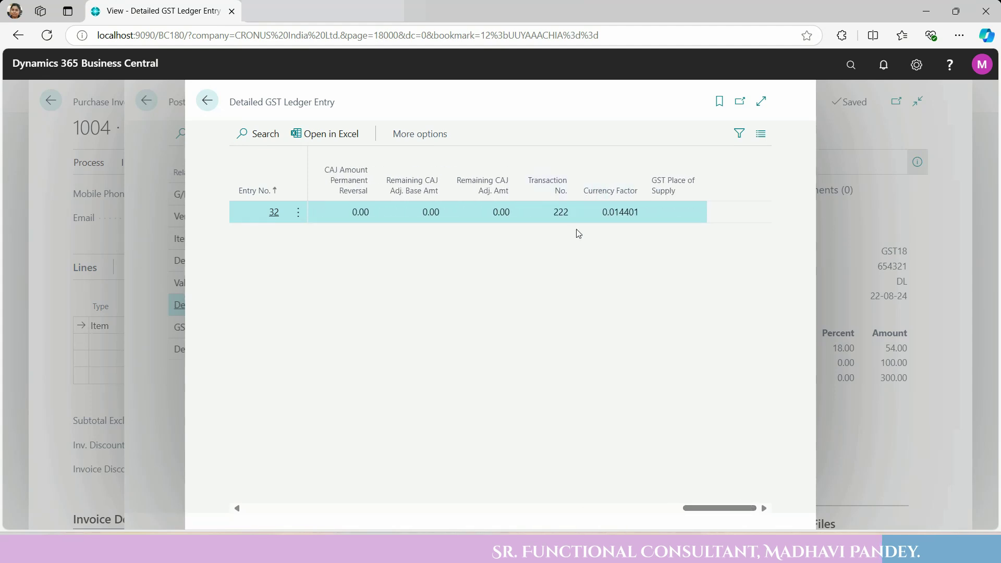
click(203, 100)
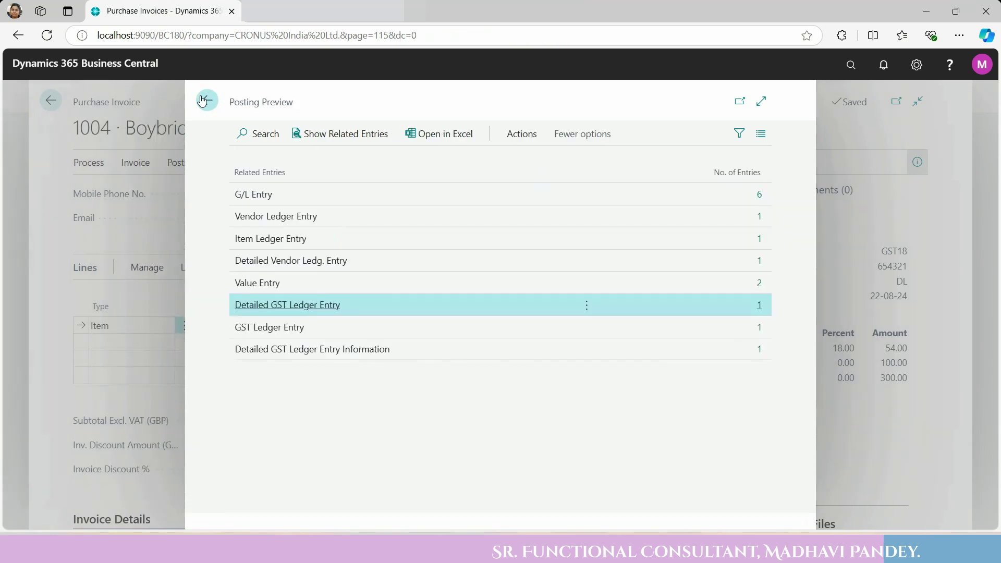
click(203, 100)
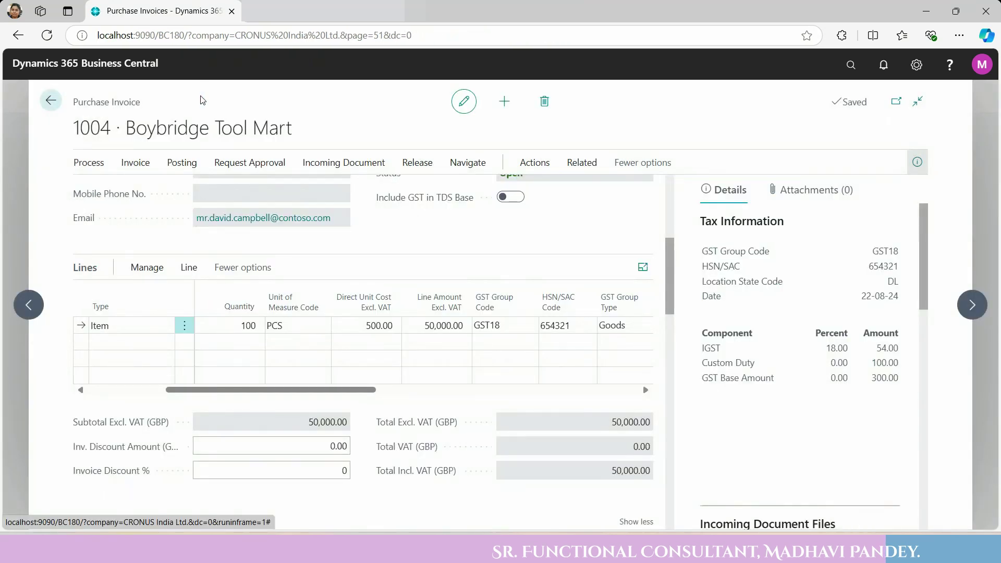
Step: Post the purchase invoice and open the resulting posted purchase invoice
click(671, 224)
drag(671, 220, 661, 141)
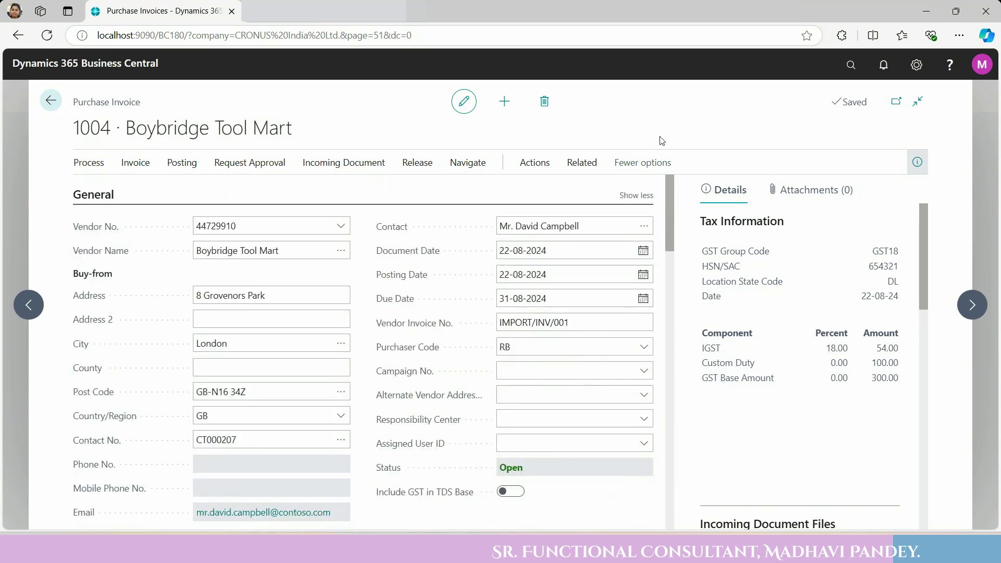
click(194, 165)
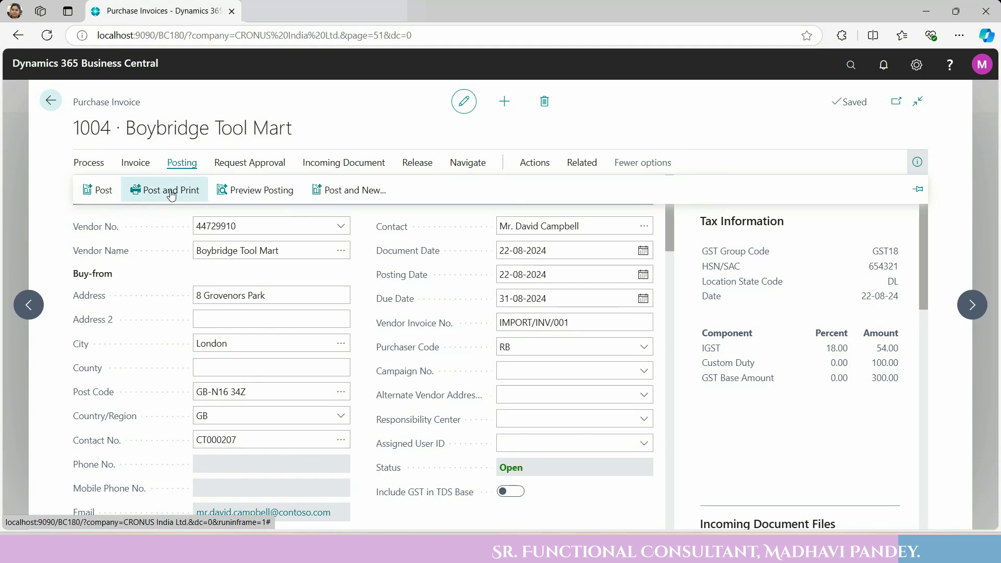
click(99, 190)
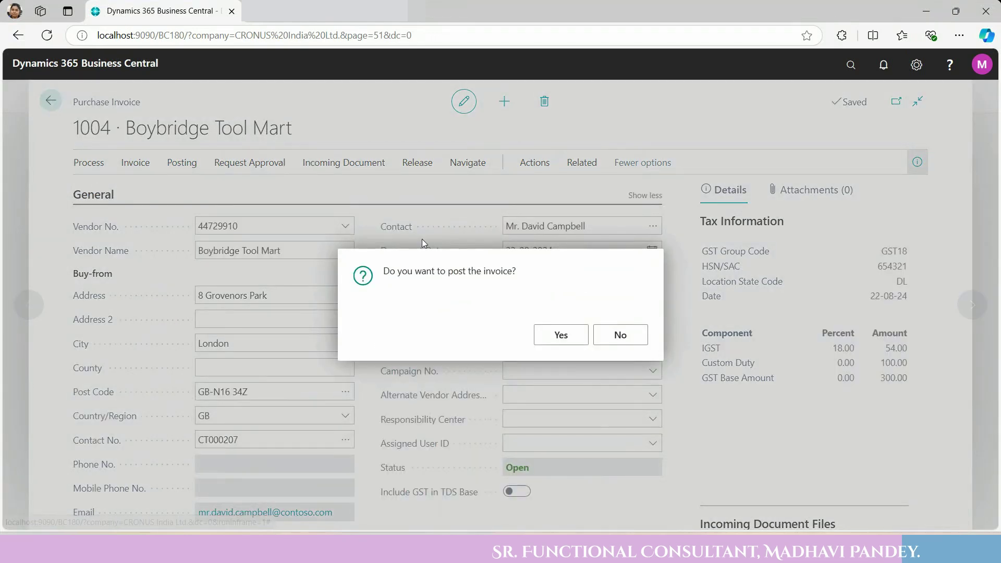
click(559, 337)
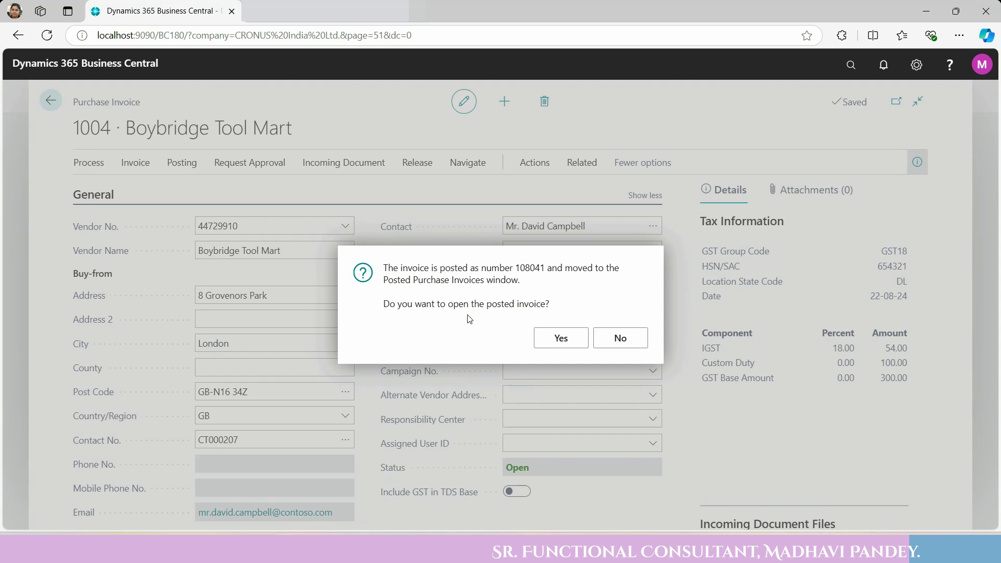
click(559, 339)
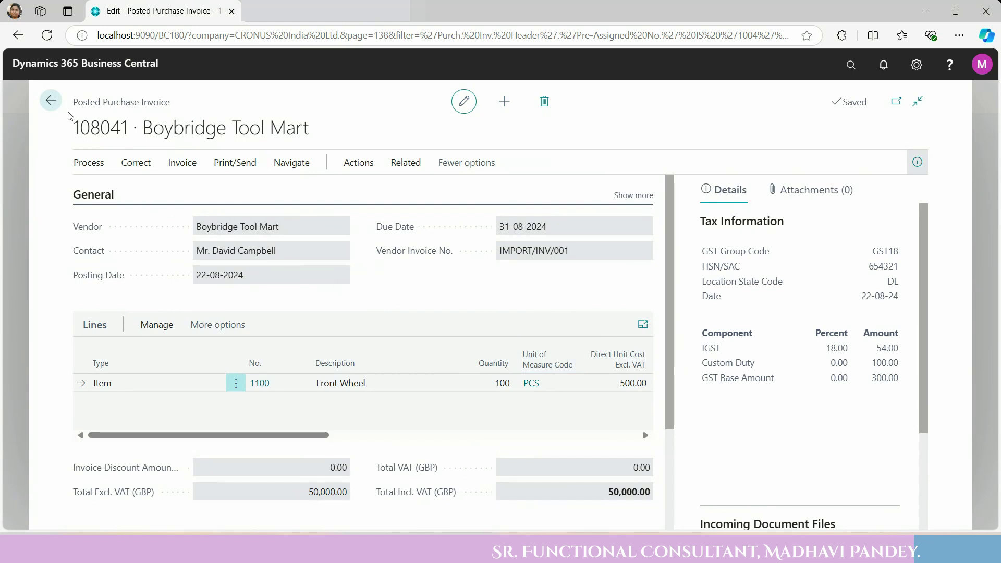
Step: Look over the posted purchase invoice and preview its Purchase - Invoice printout
drag(75, 102, 172, 102)
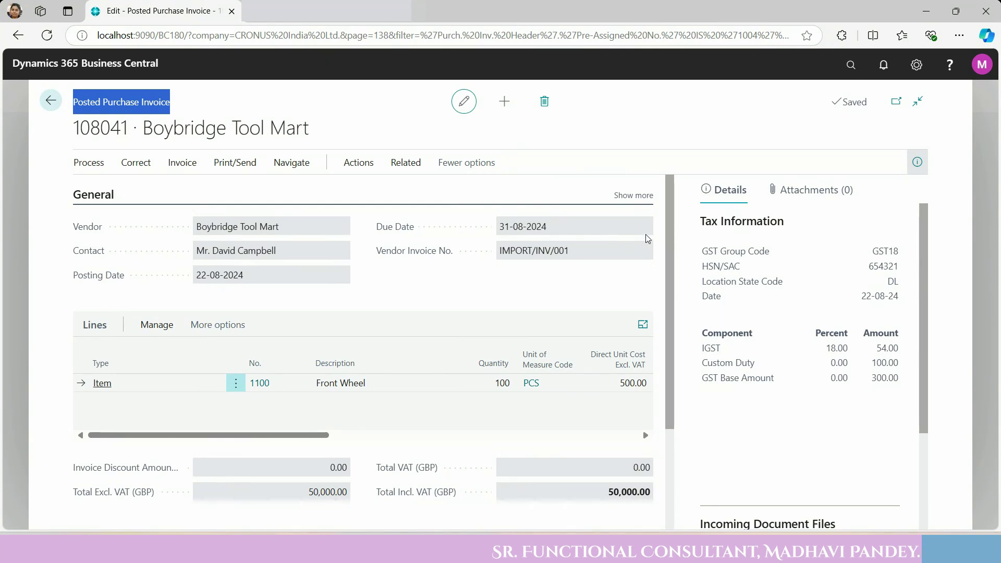
drag(671, 223, 684, 362)
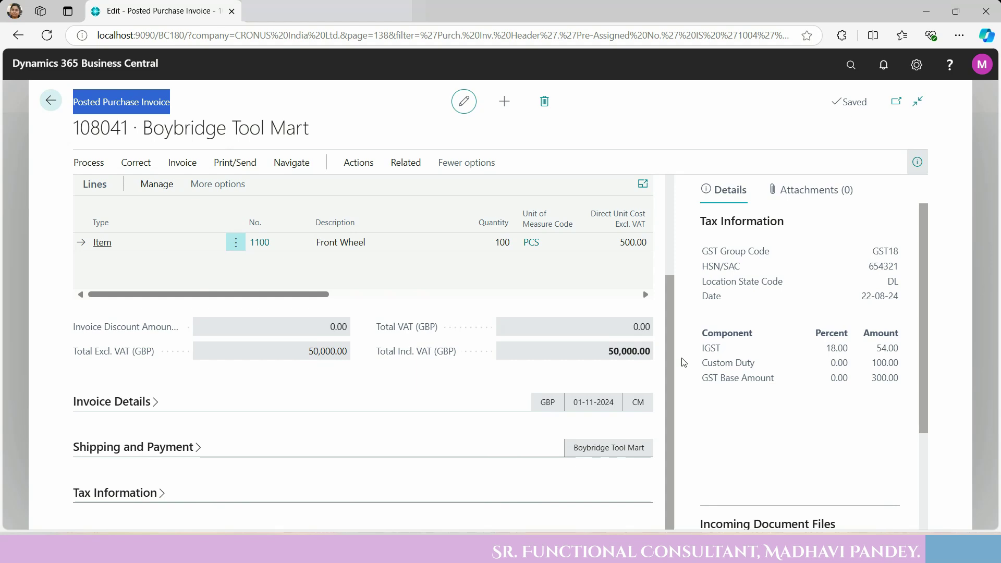
click(225, 166)
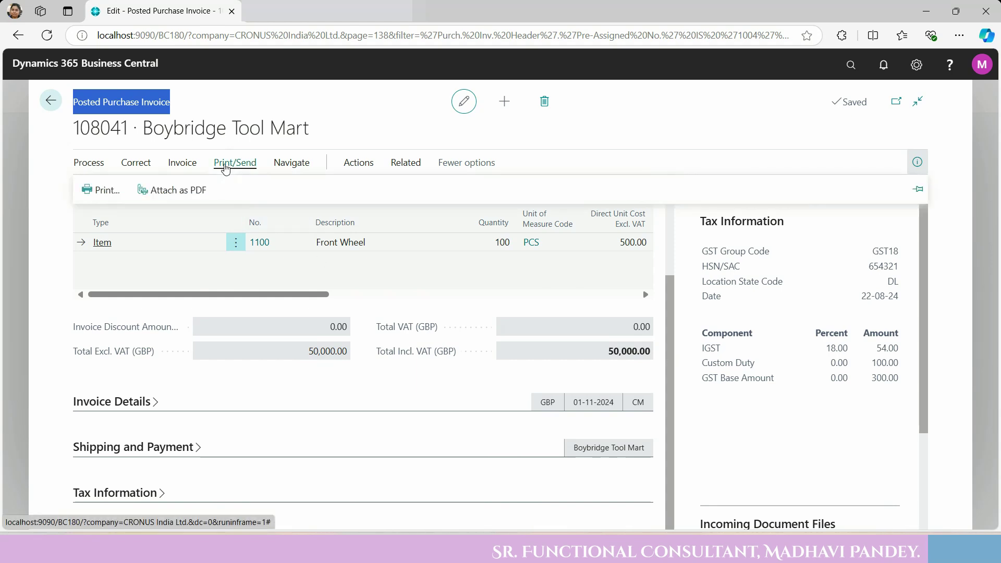
click(107, 189)
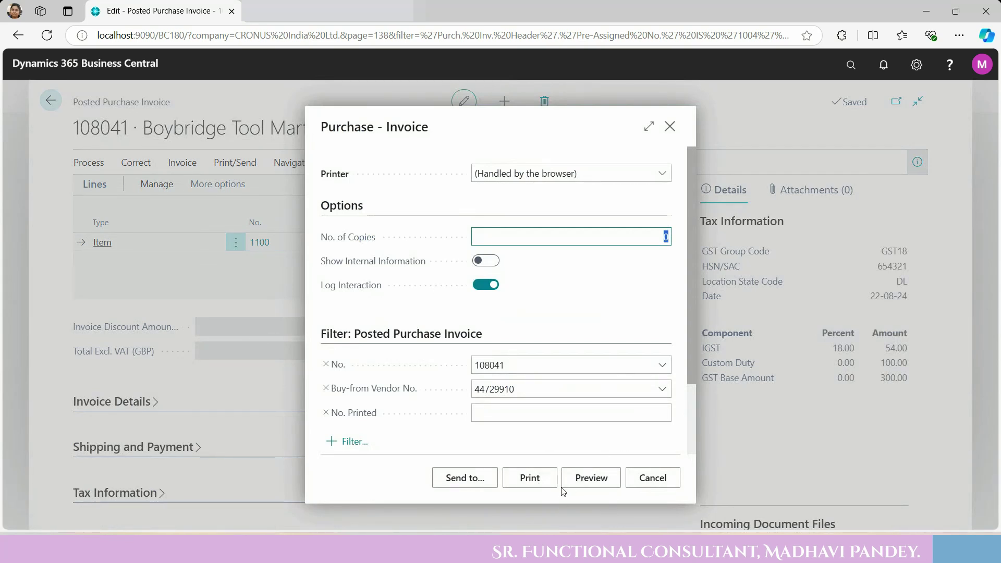
click(584, 483)
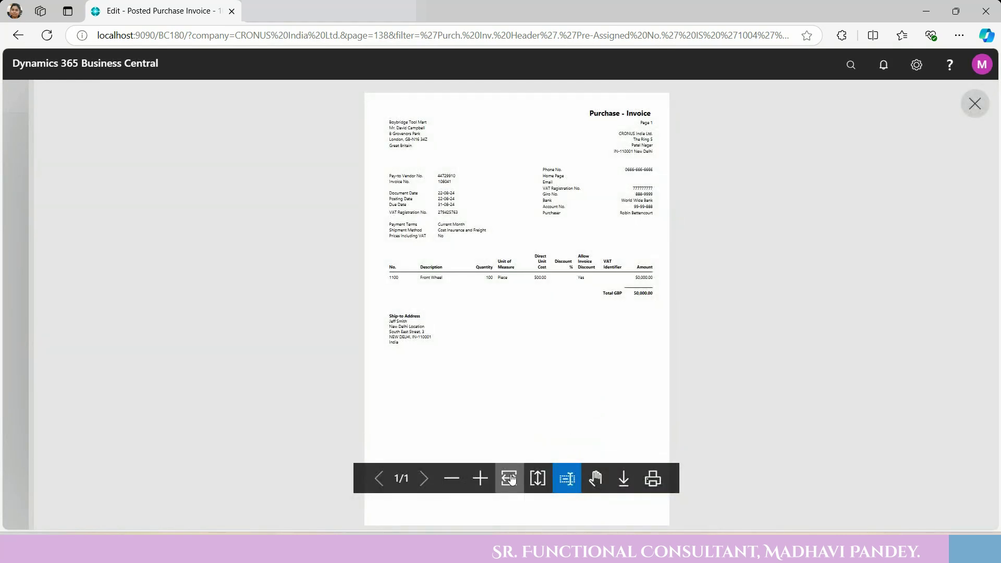
Step: Read the enlarged invoice printout from its header to its ship-to address, and close the preview and the print request
click(480, 490)
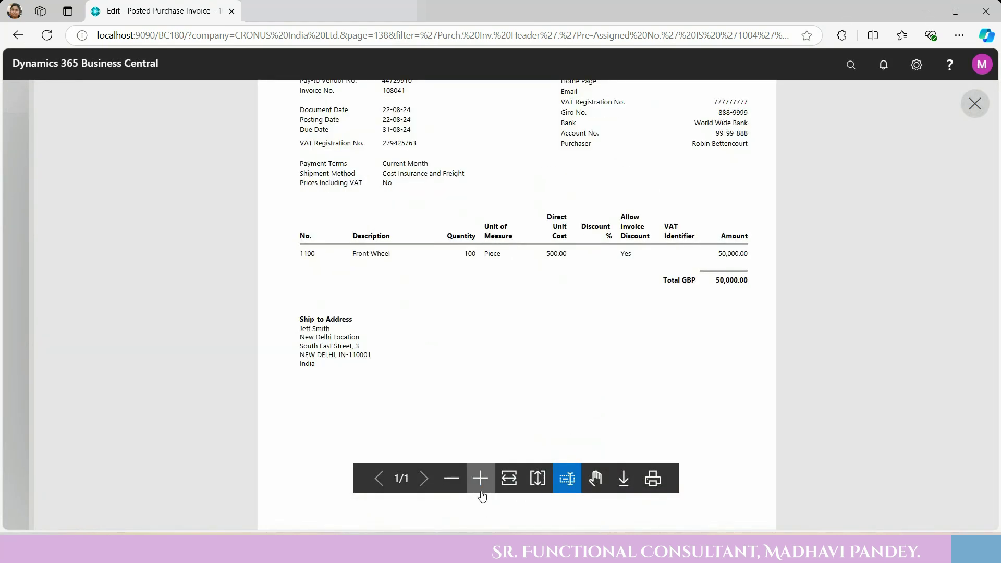
scroll(525, 454, up, 2)
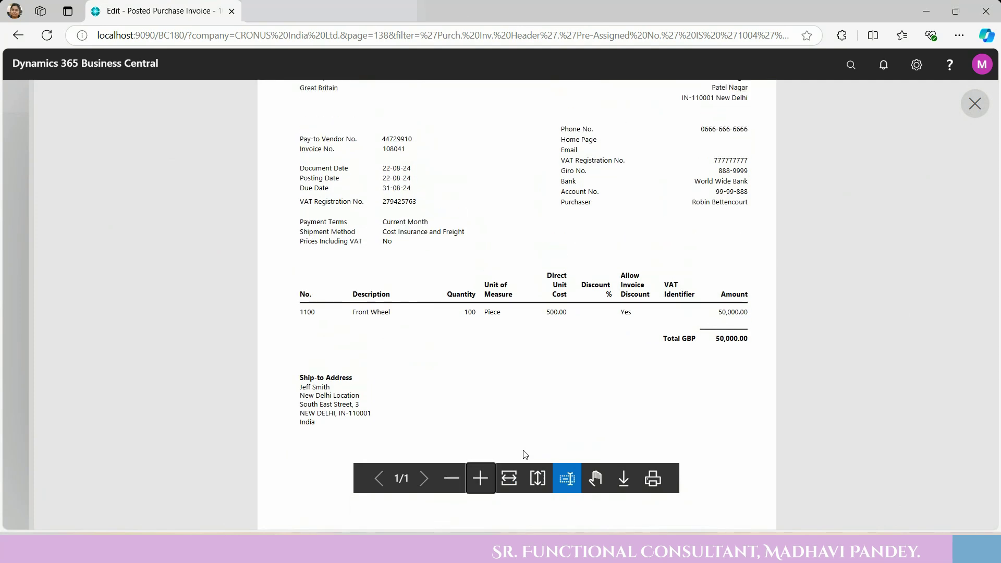
scroll(524, 454, up, 1)
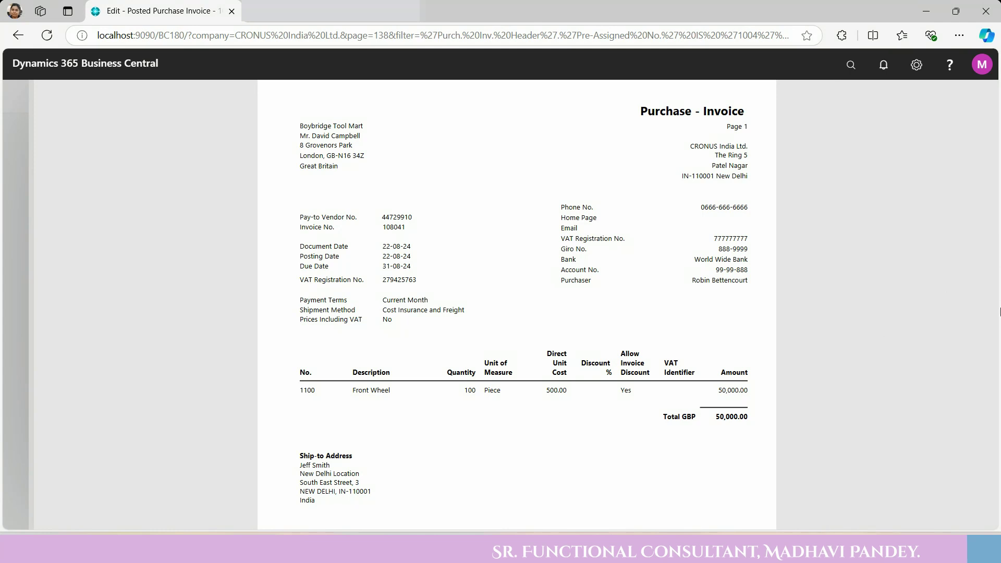
mouse_move(679, 140)
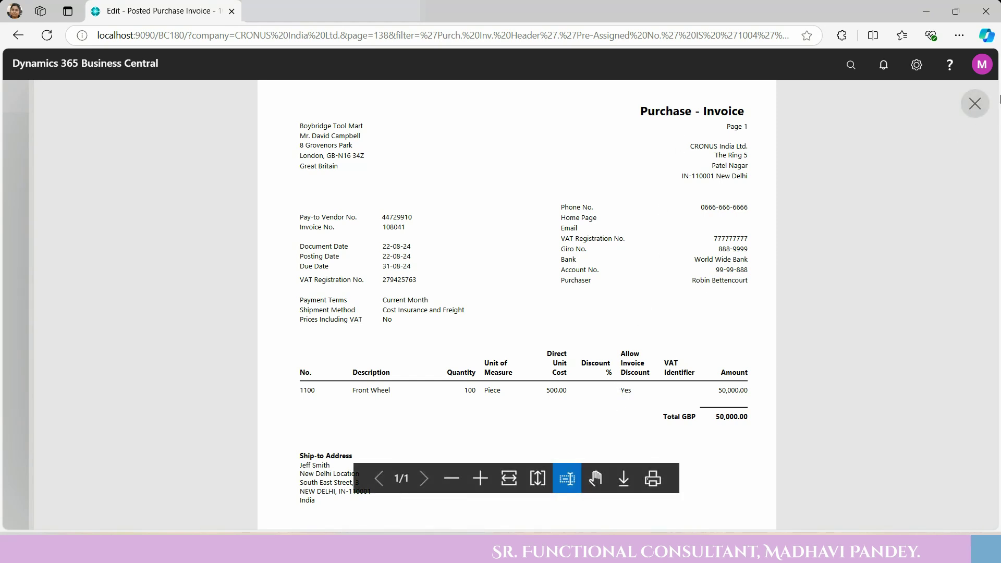
click(972, 106)
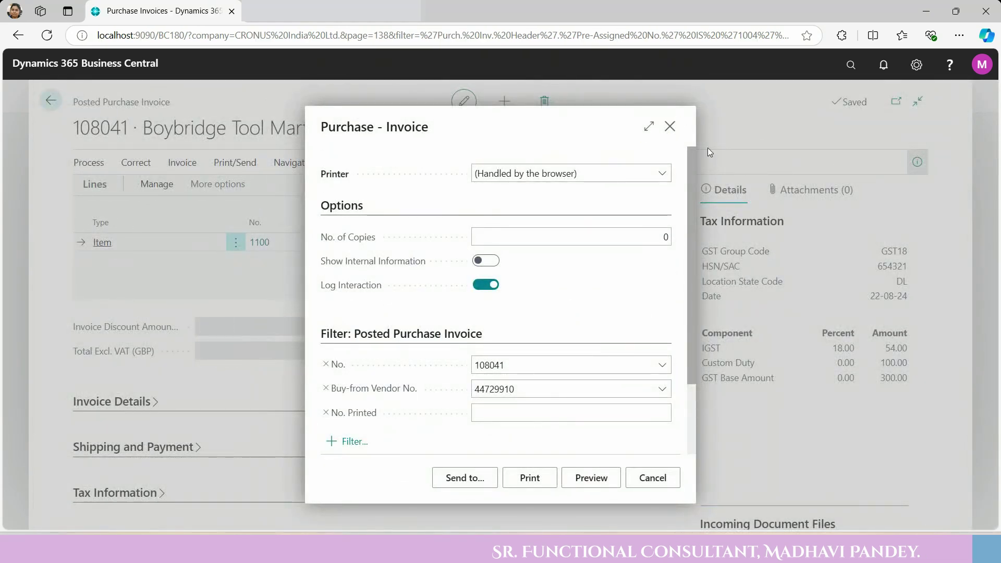
click(669, 126)
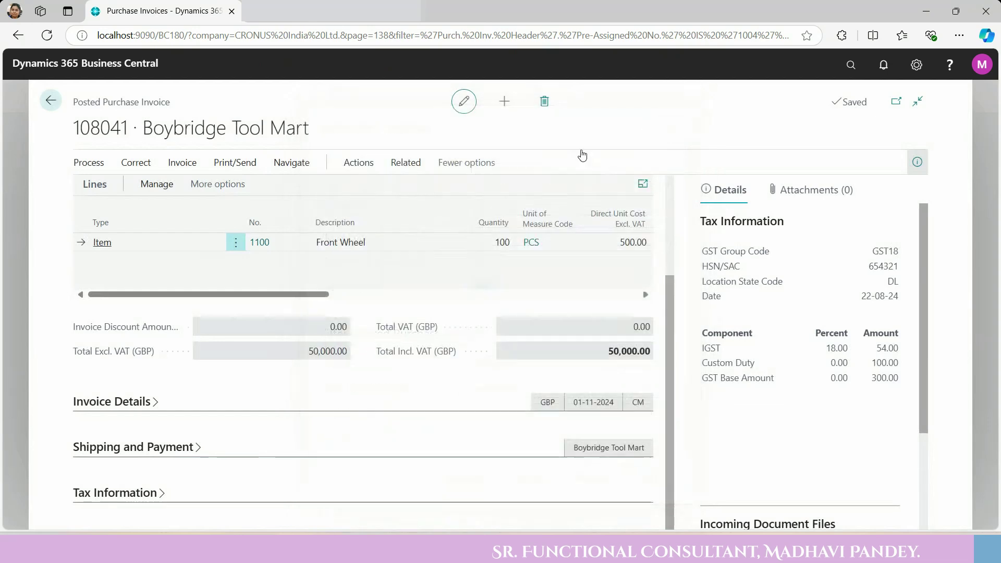
Step: Open the posted invoice's document update form, check the available ship-to address codes, and close the form with its fields left empty
click(180, 164)
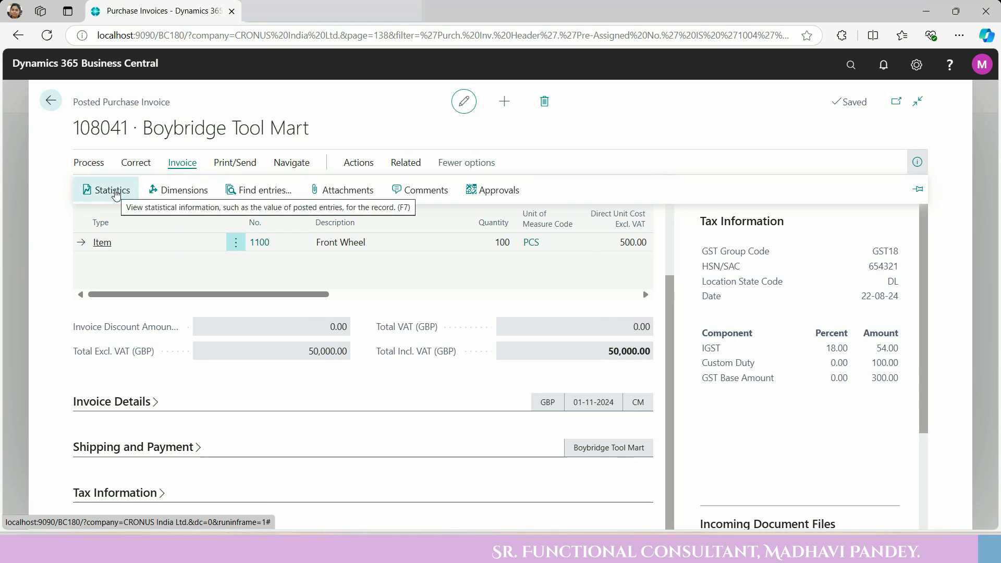
click(92, 166)
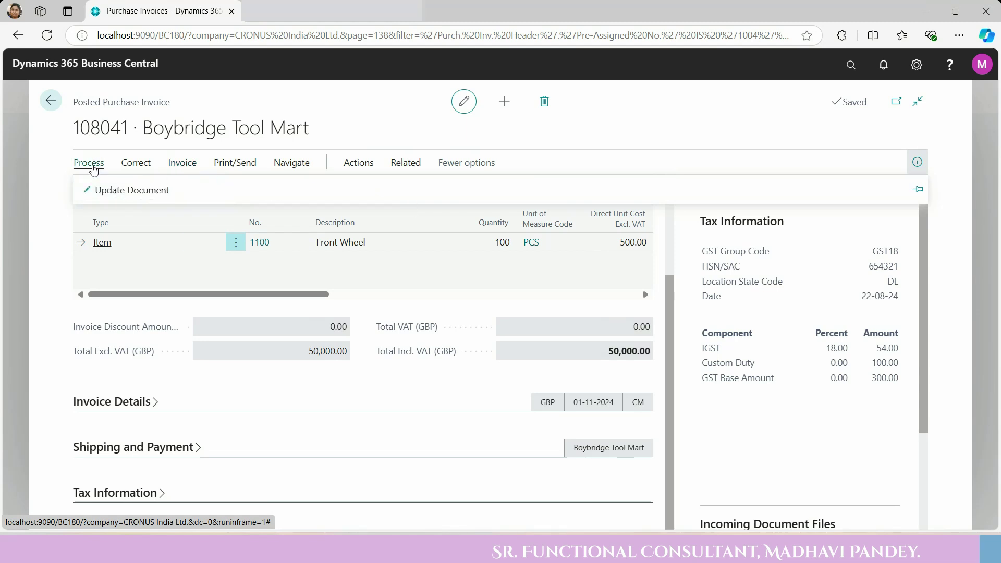
click(165, 199)
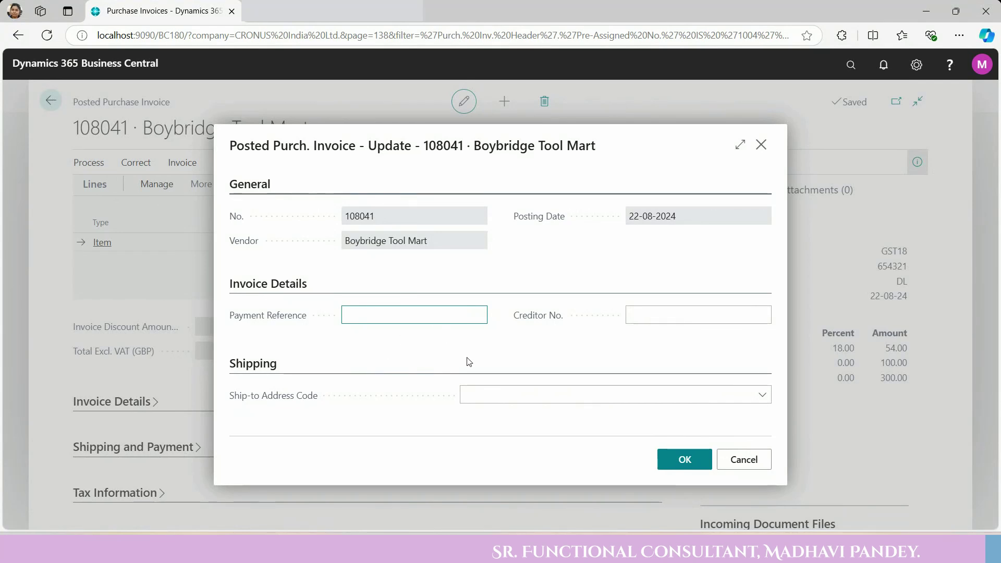
click(762, 397)
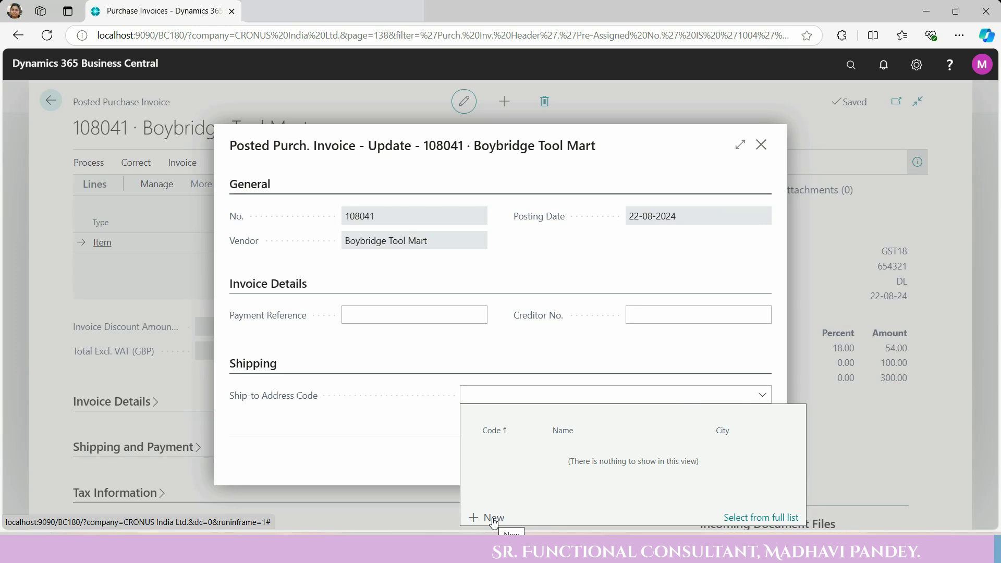
click(396, 371)
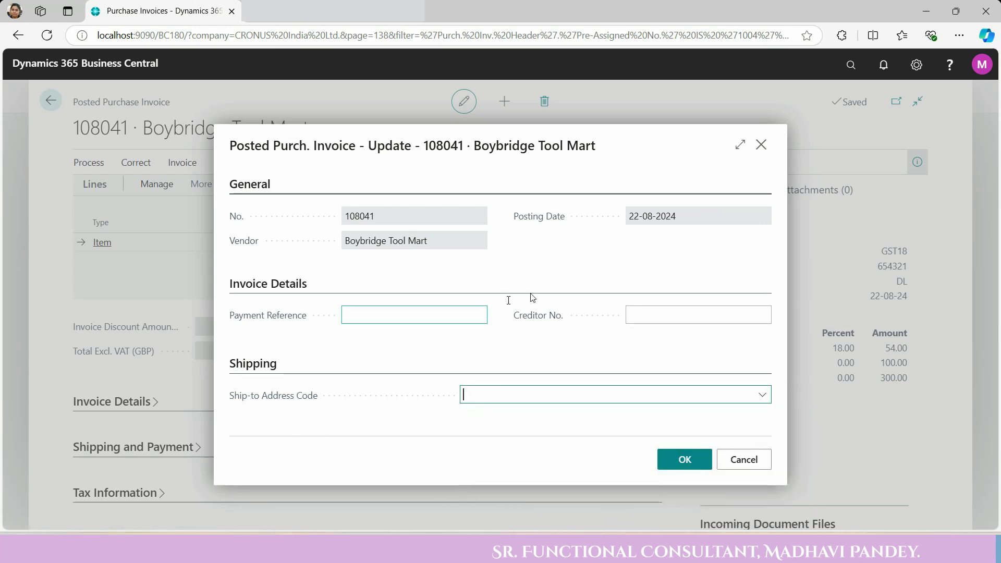
click(668, 458)
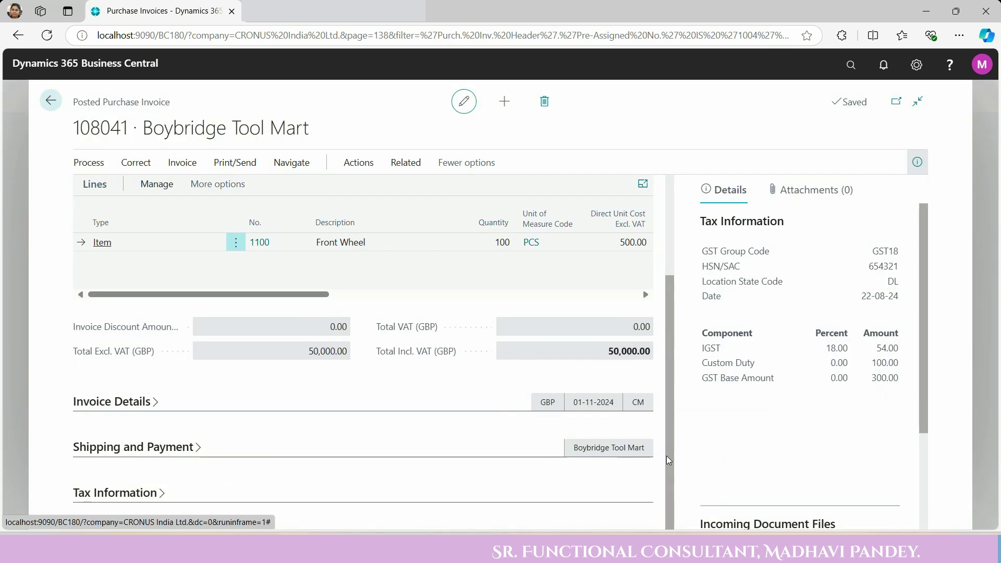